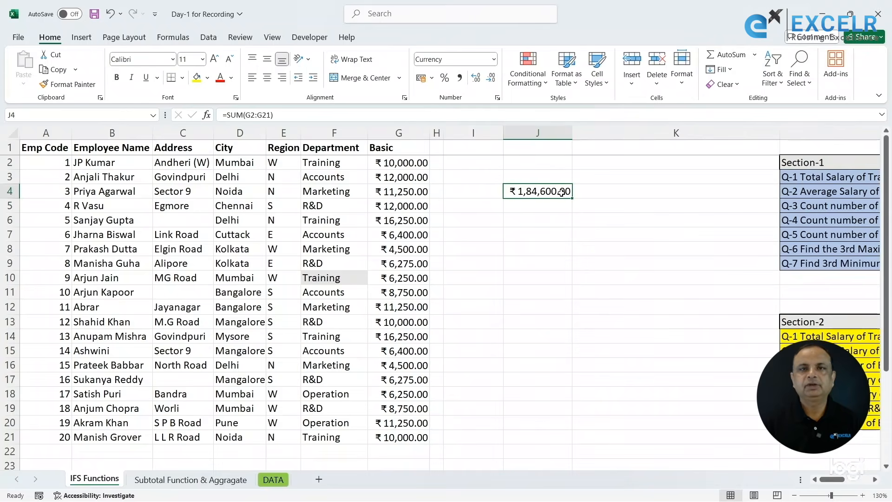
Step: Enter =FORMULATEXT(J4) in cell K4 to display the formula behind the salary sum
click(598, 192)
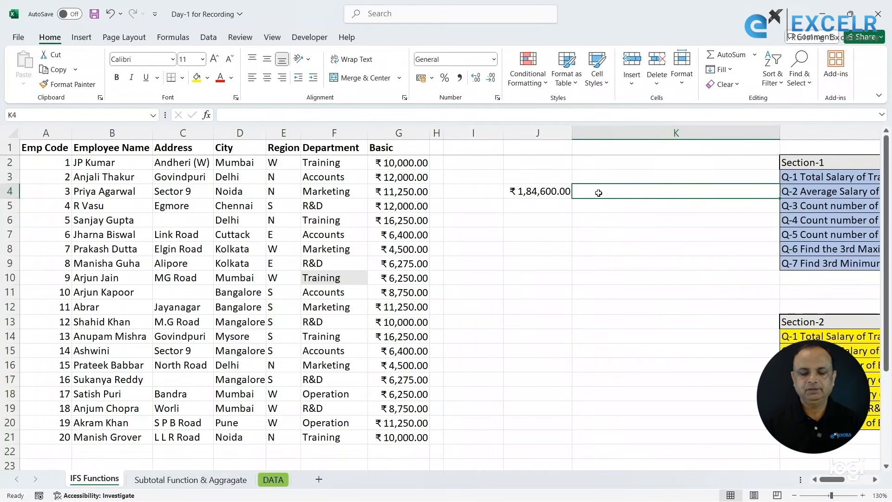
text(=for)
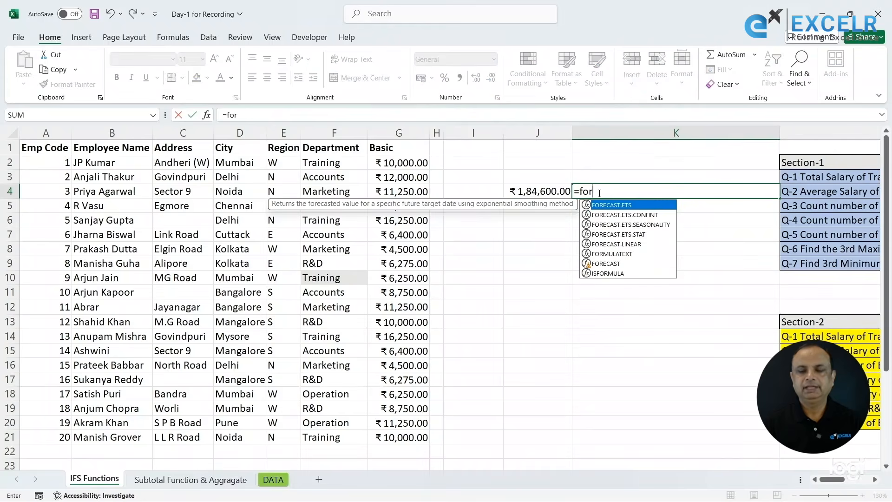
text(m)
key(Tab)
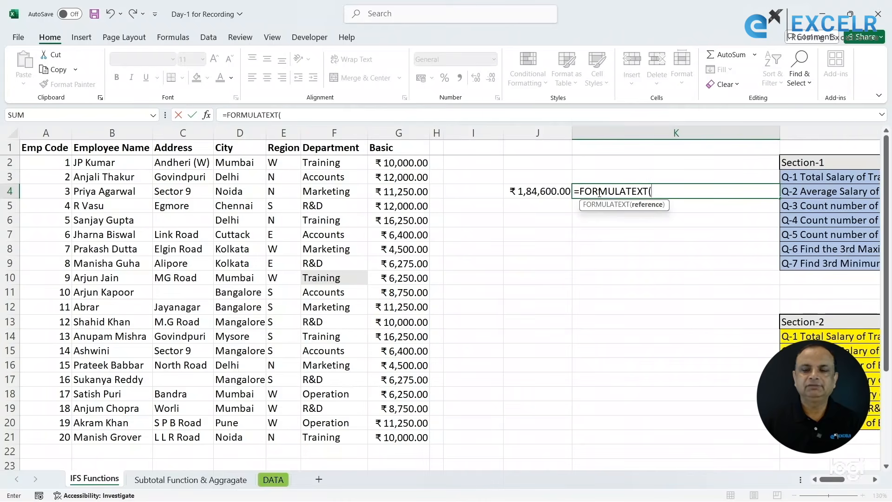
click(540, 191)
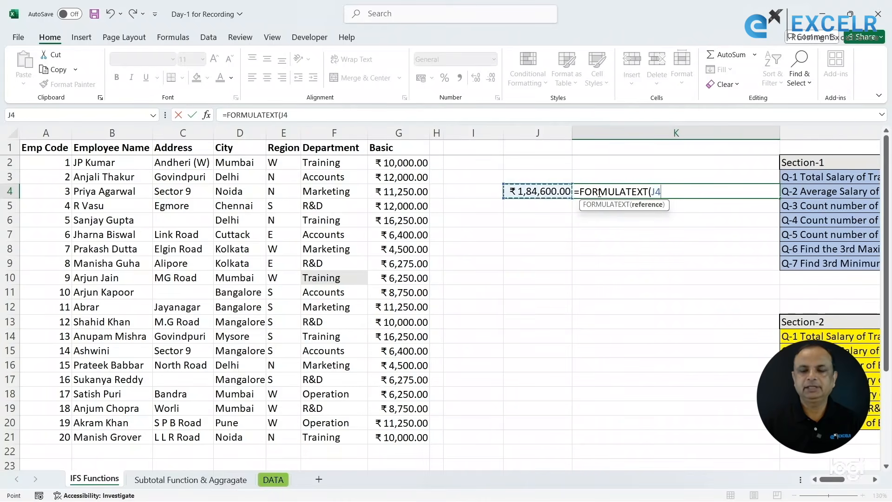
key(Return)
click(634, 193)
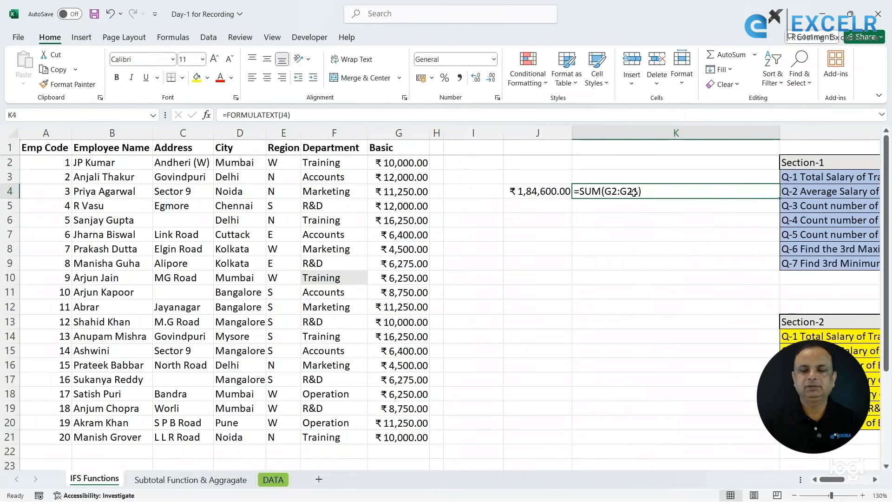
Step: Label the total in cell I4 as SUM
click(494, 193)
text(SUM)
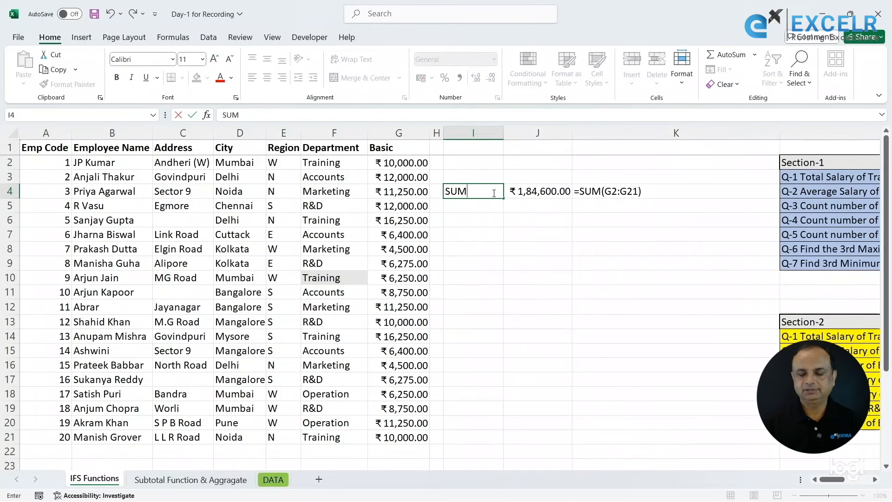
key(Return)
key(Right)
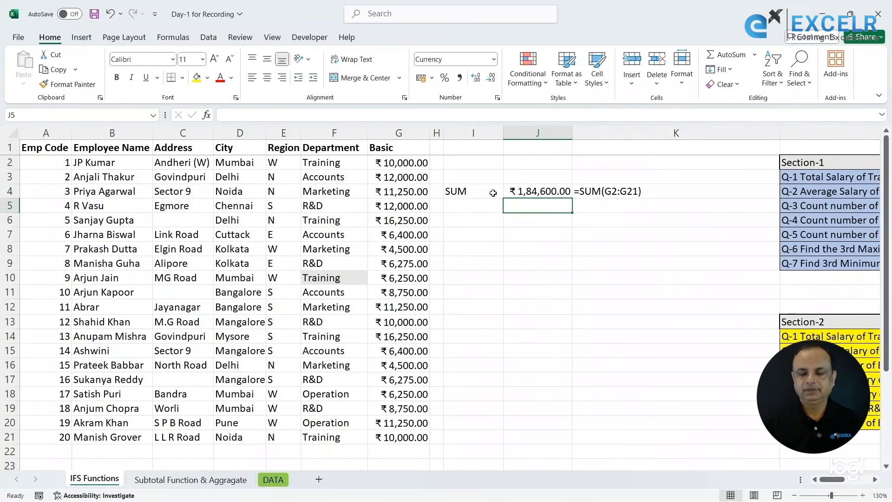
key(Up)
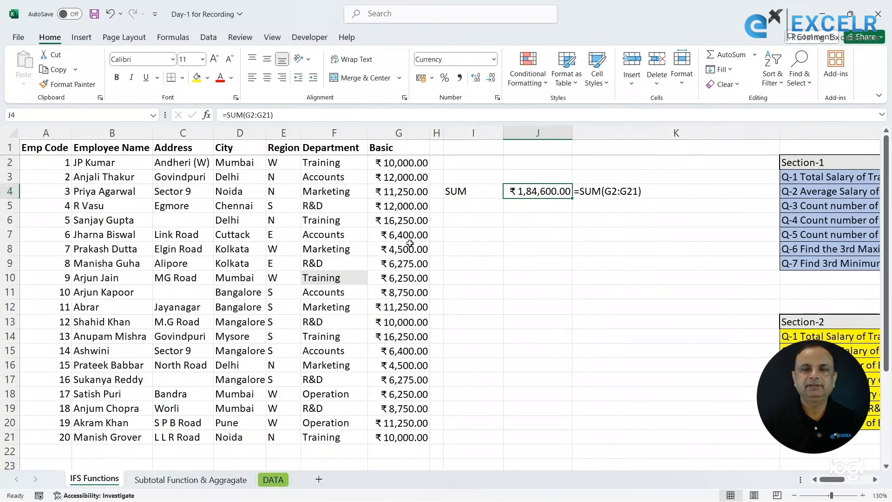
Step: Calculate the average basic salary in cell J5 with =AVERAGE(G2:G21)
click(520, 208)
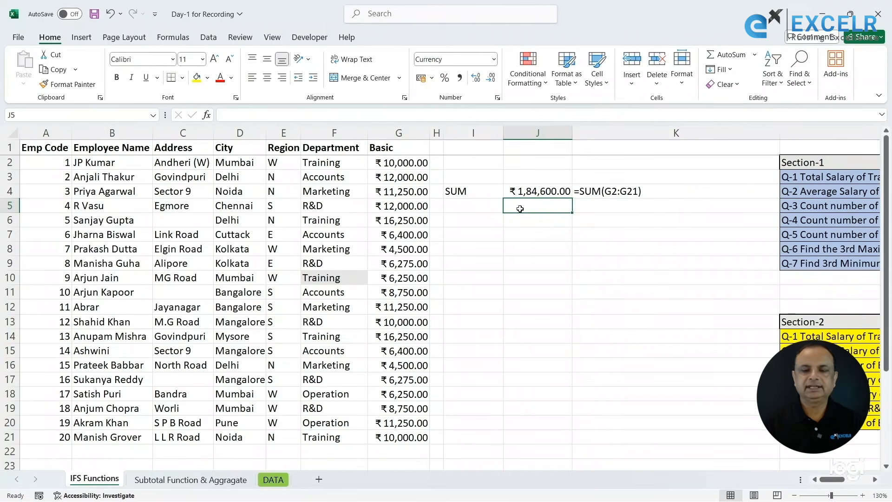
text(=av)
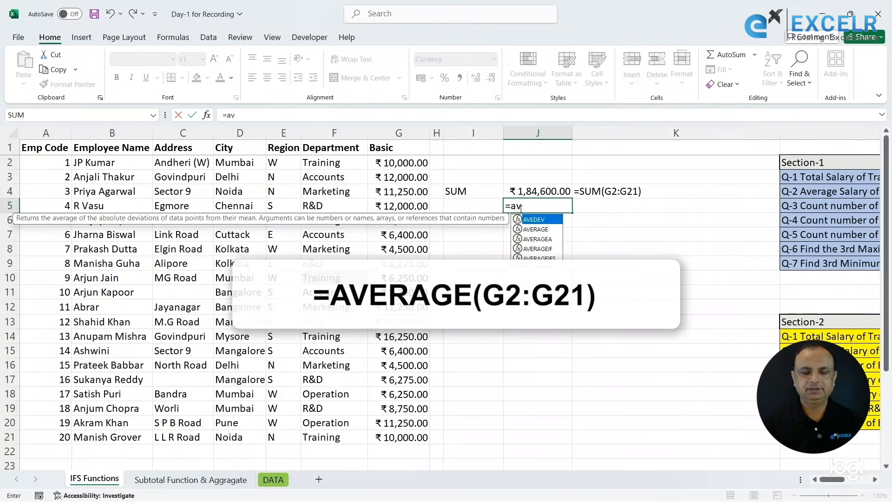
text(e)
key(Tab)
key(BackSpace)
key(BackSpace)
key(BackSpace)
key(BackSpace)
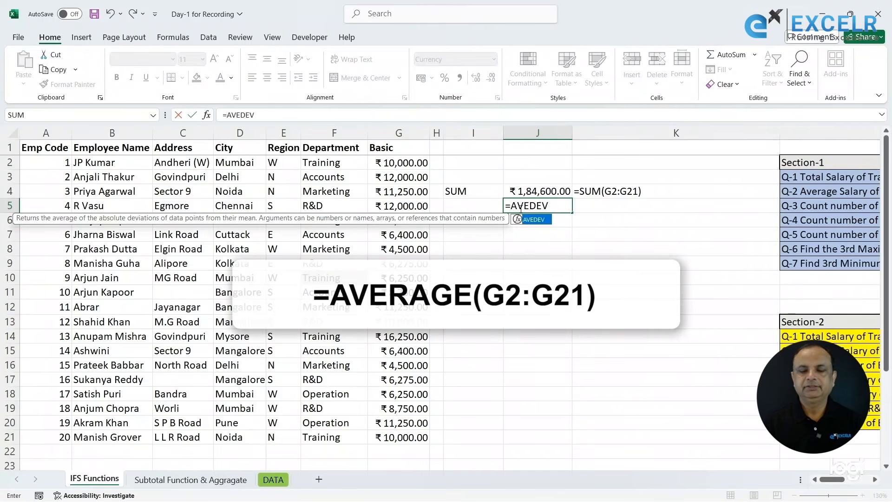
key(Down)
key(Tab)
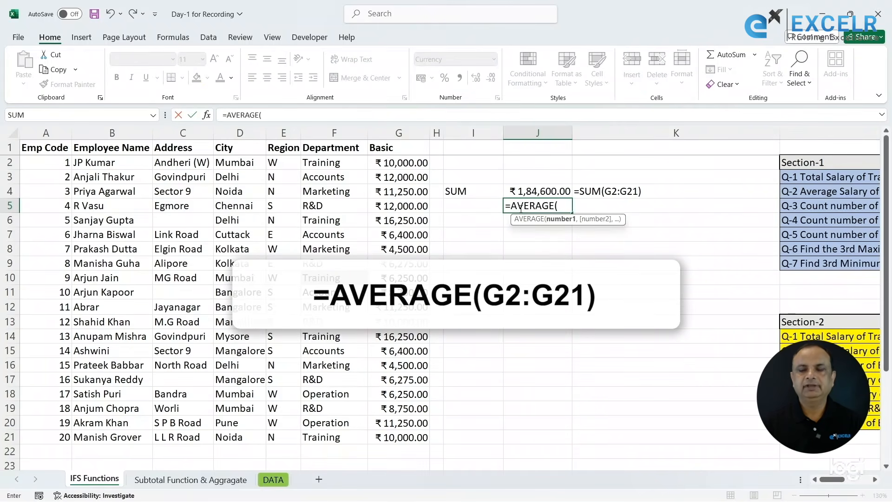
drag(399, 163, 400, 437)
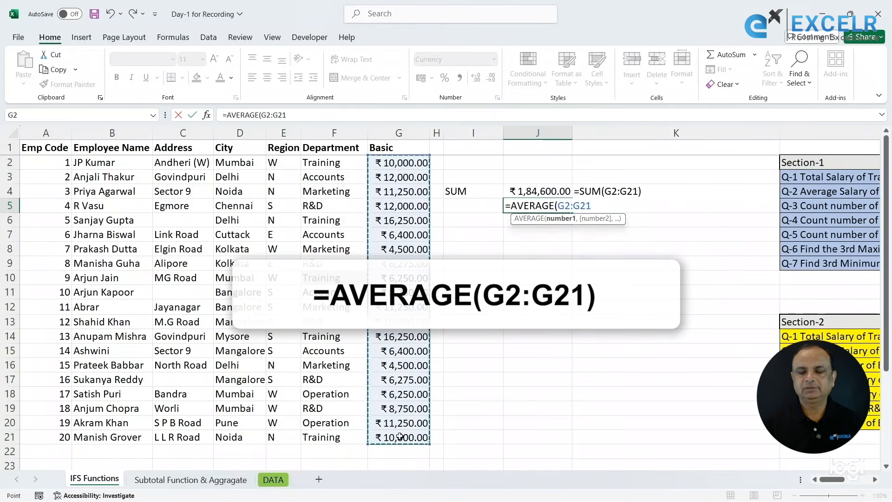
key(Return)
Step: Fill the FORMULATEXT formula from K4 down into K5 and label cell I5 as Average
key(Up)
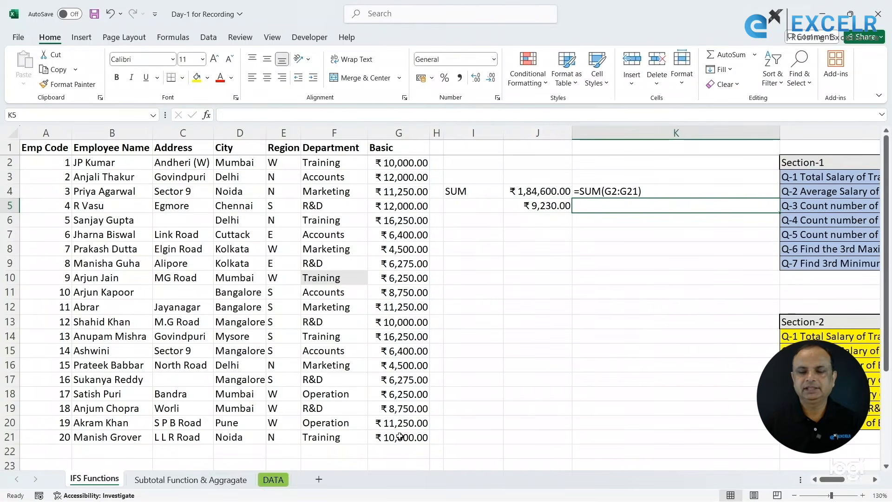
key(Right)
key(ctrl+d)
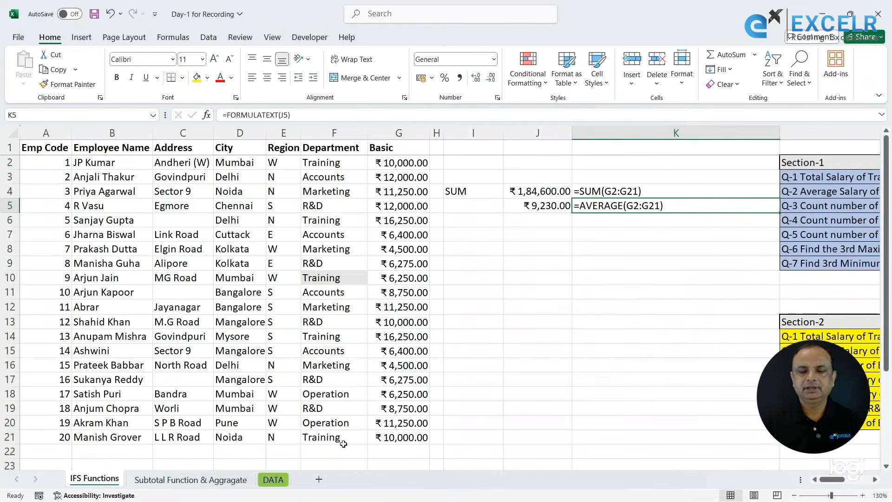
click(471, 210)
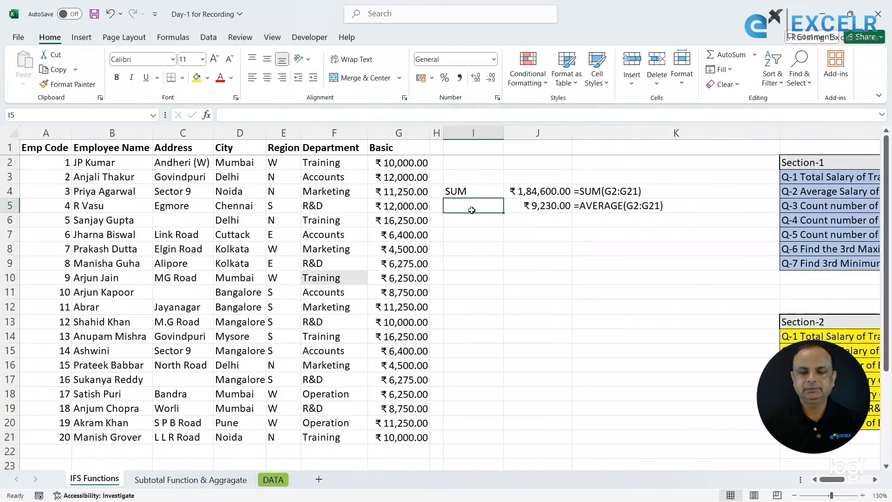
text(Ave)
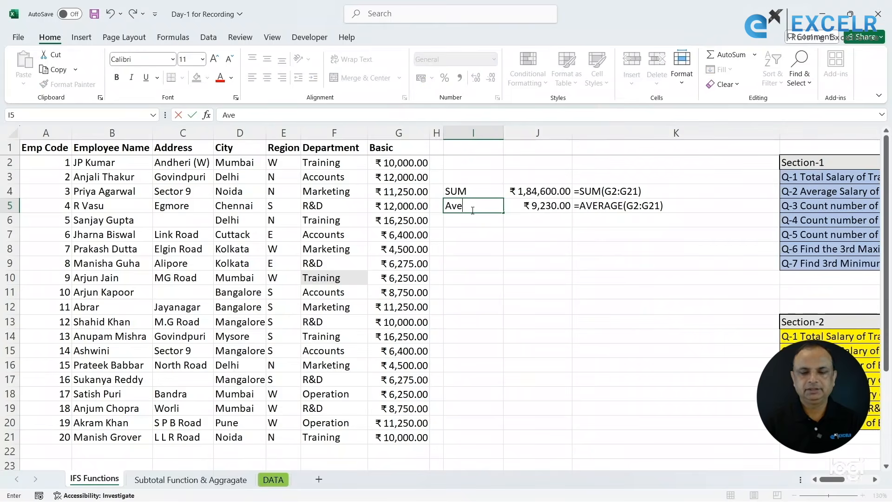
text(rage)
key(Return)
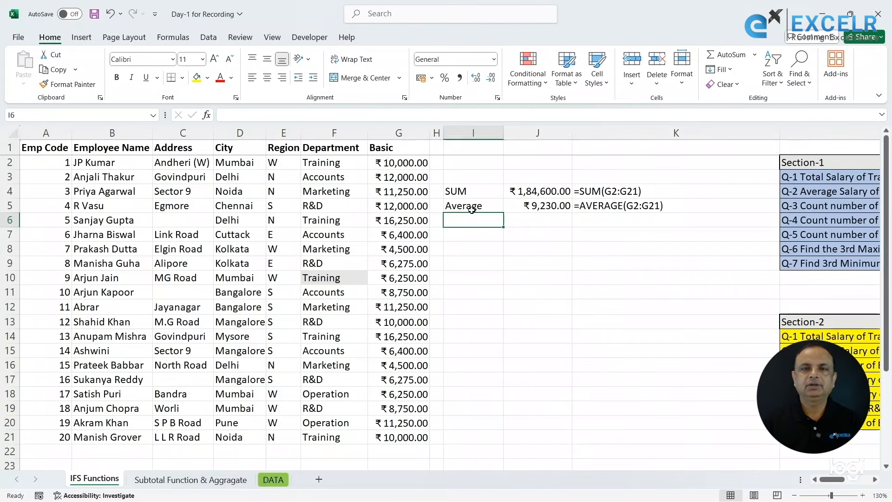
Step: Calculate the highest basic salary in cell J6 with =MAX(G2:G21)
click(527, 221)
text(=)
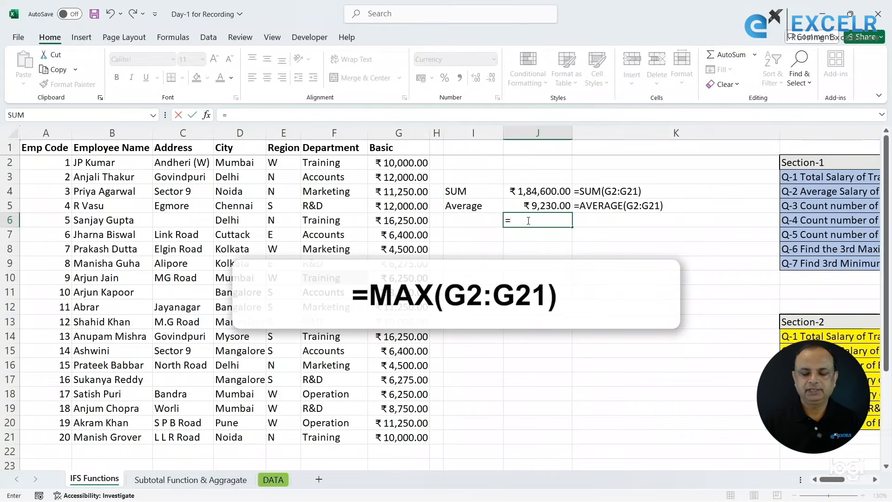
text(MAX()
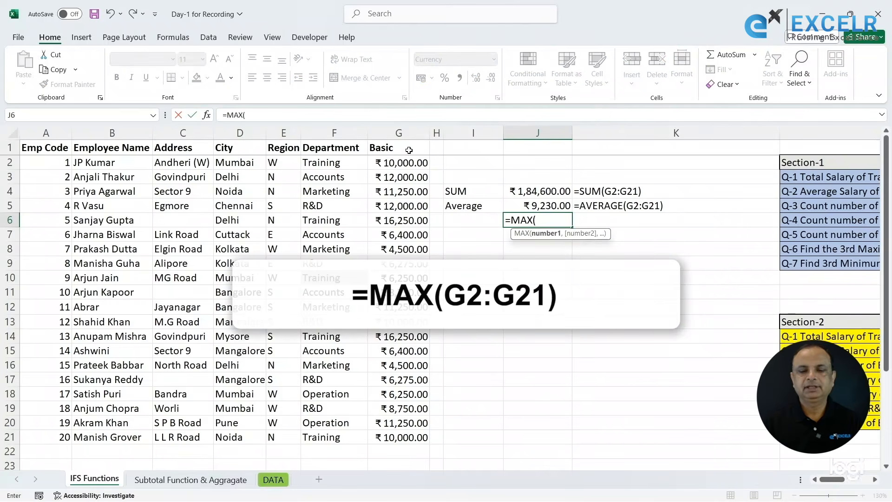
drag(398, 163, 405, 437)
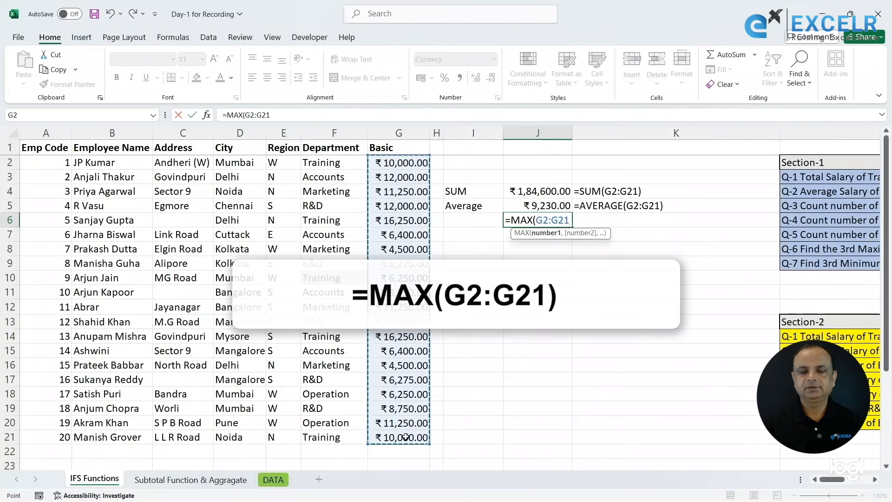
key(Return)
Step: Fill the FORMULATEXT formula from K5 down into K6 and label cell I6 as MAX
key(Up)
key(Right)
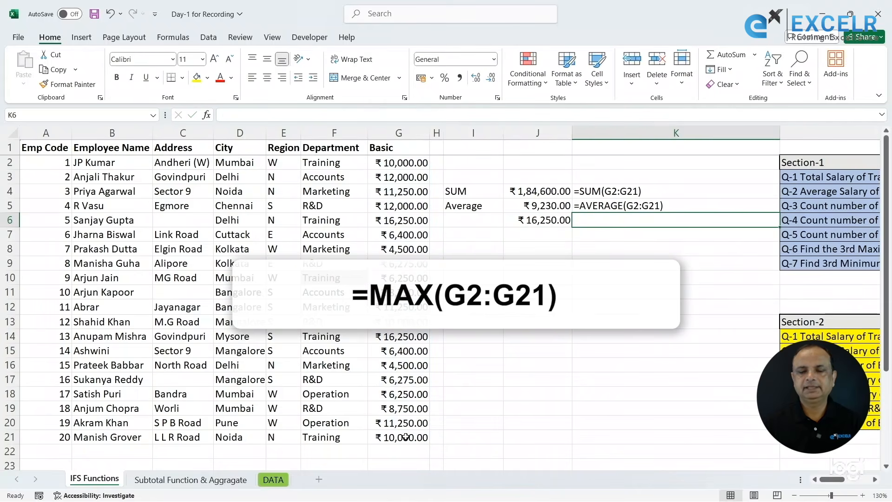
key(ctrl+d)
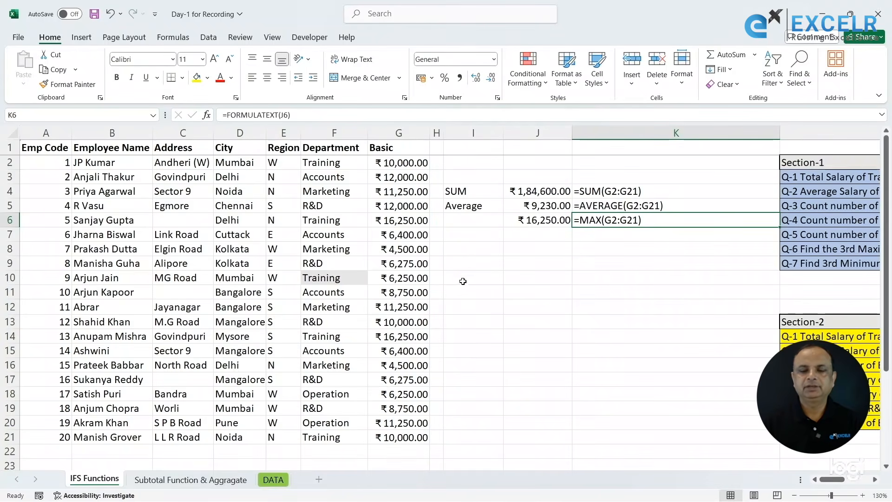
click(483, 220)
text(MAX)
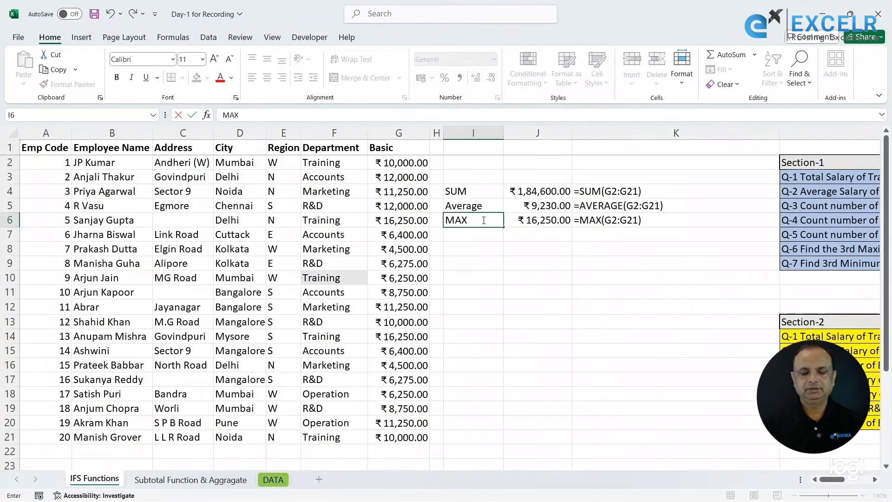
Step: Calculate the lowest basic salary in cell J7 with =MIN(G2:G21)
click(525, 231)
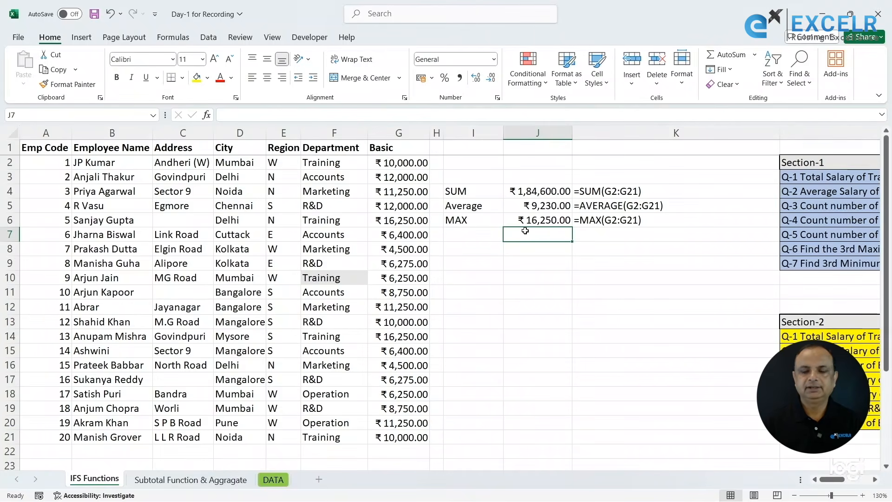
text(=min)
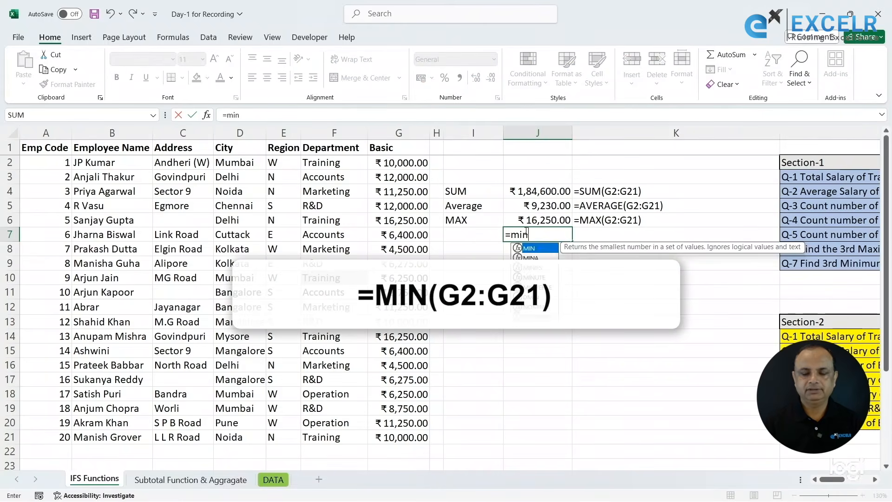
key(Tab)
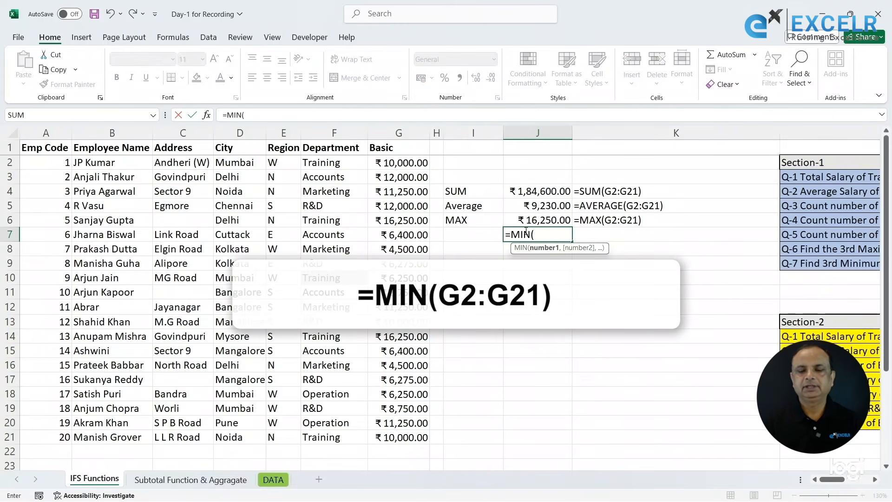
click(395, 173)
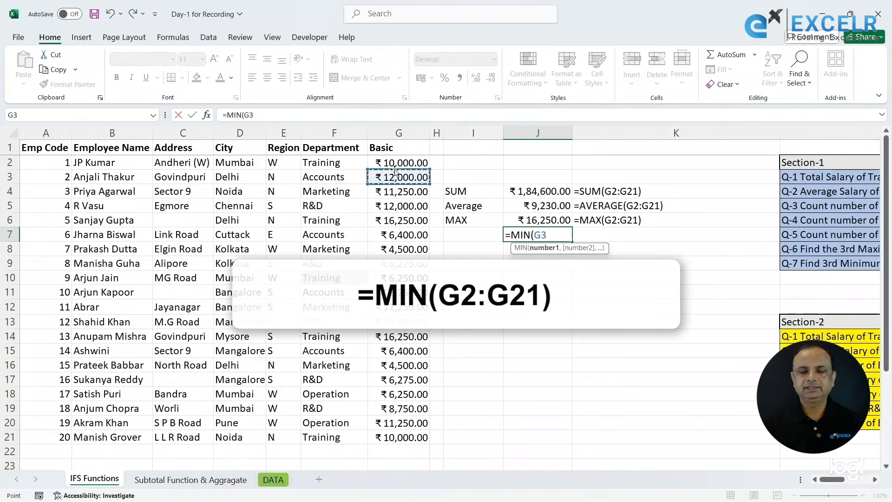
drag(395, 162, 401, 437)
key(Return)
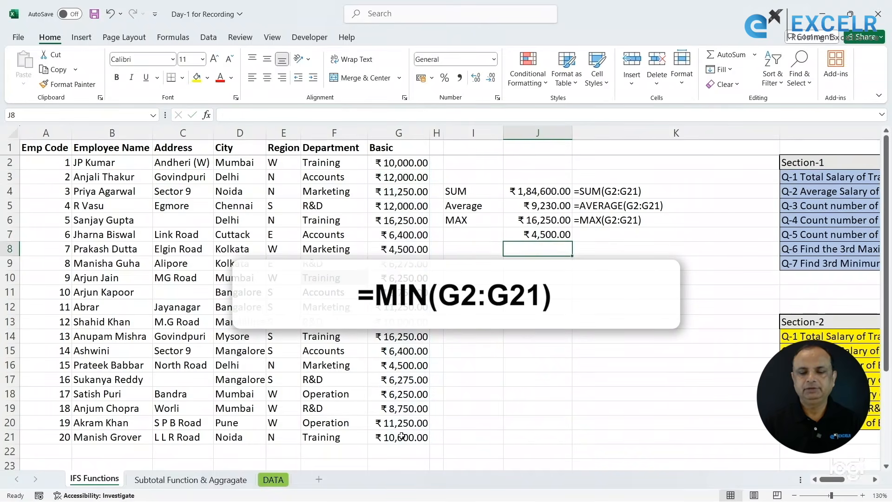
Step: Fill the FORMULATEXT formula from K6 down into K7 and label cell I7 as MIN
key(Up)
key(Right)
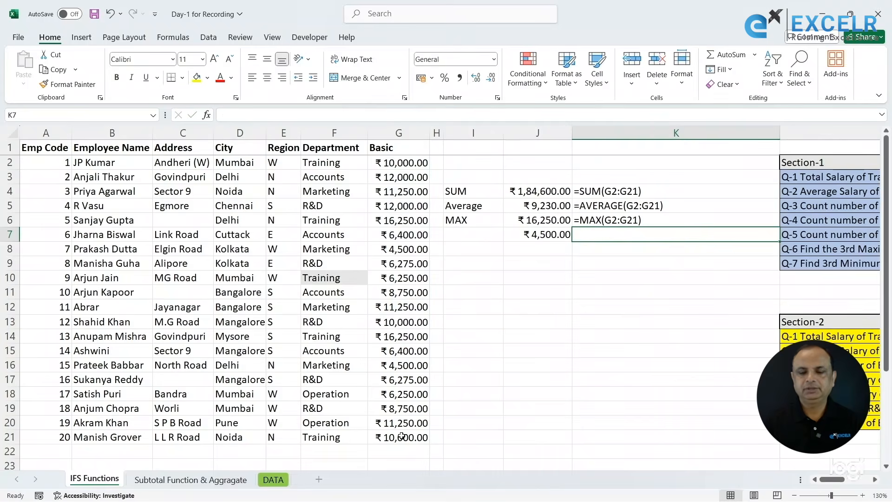
key(ctrl+d)
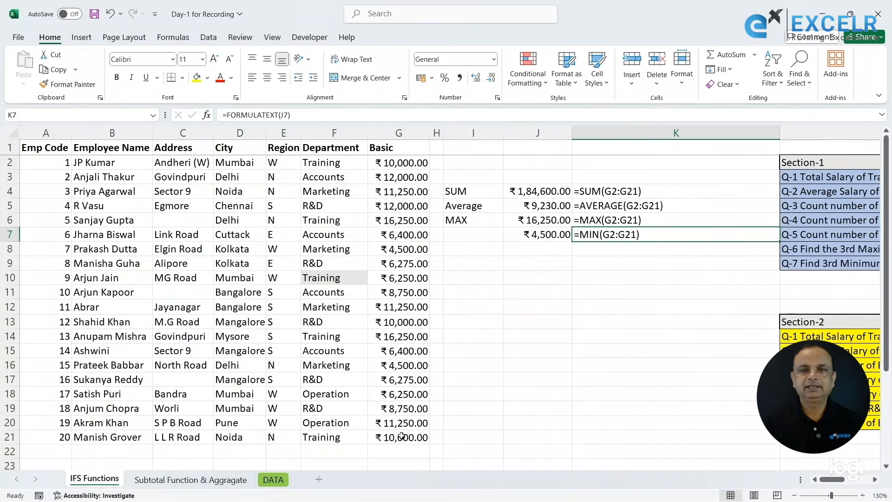
click(476, 234)
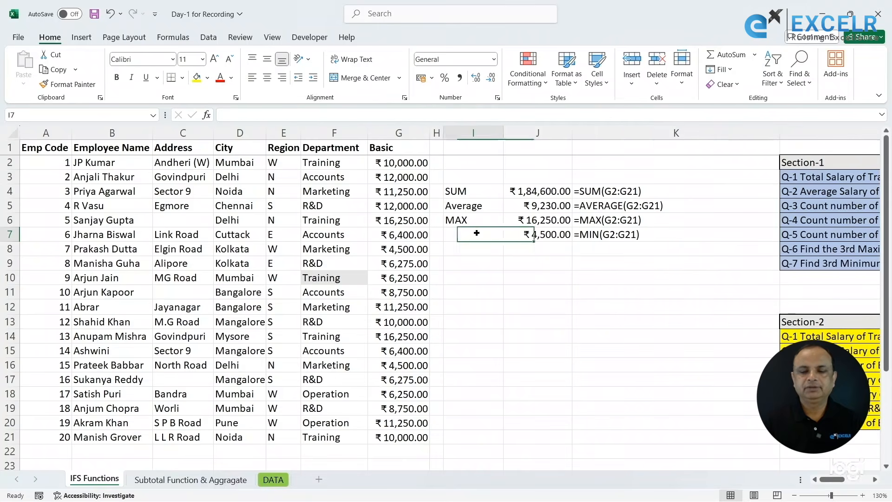
text(MIN)
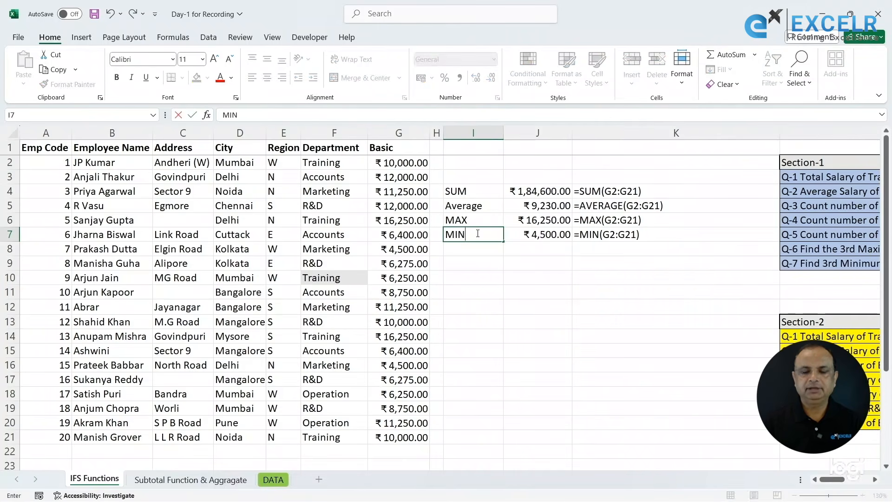
key(Return)
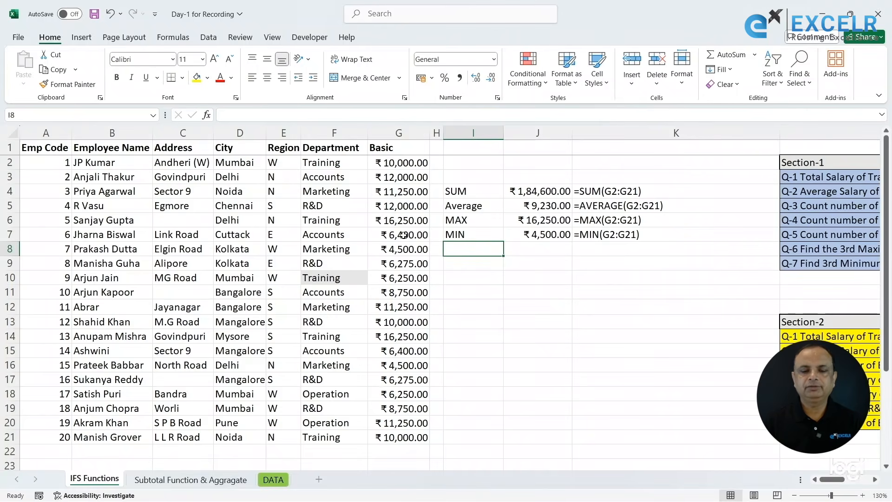
click(531, 250)
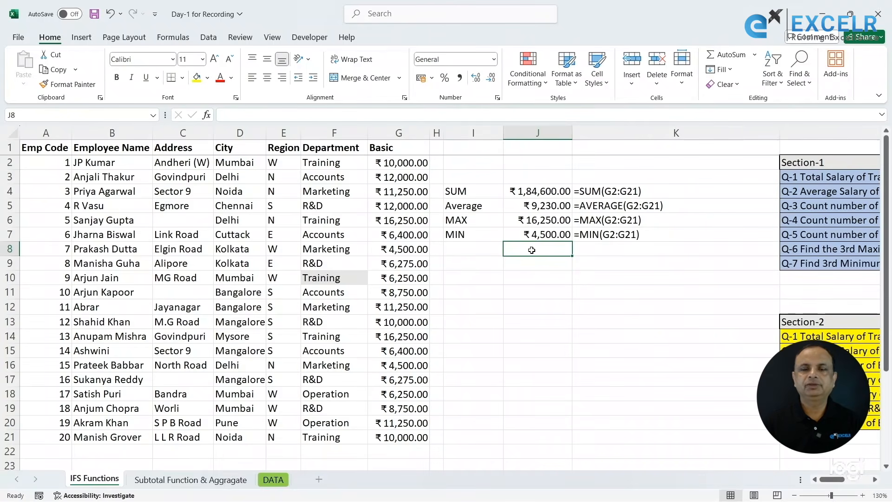
Step: Count the numeric basic salary entries in cell J8 with =COUNT(G2:G21)
text(=coun)
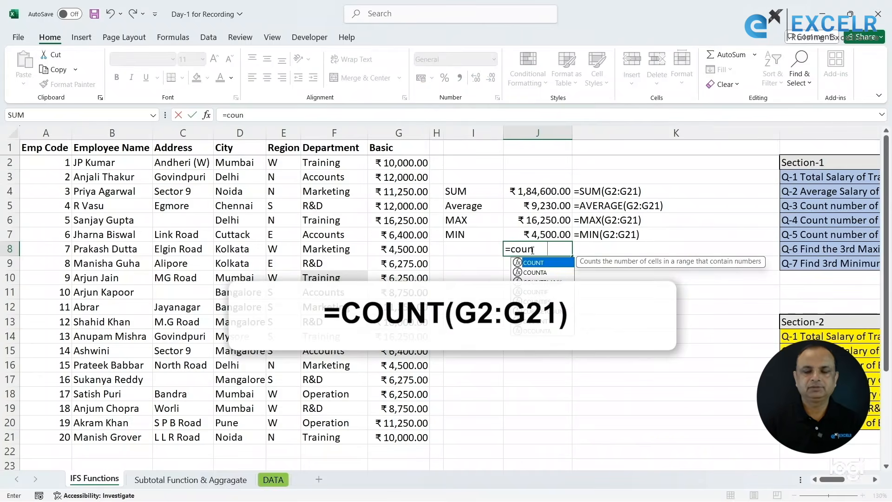
key(Tab)
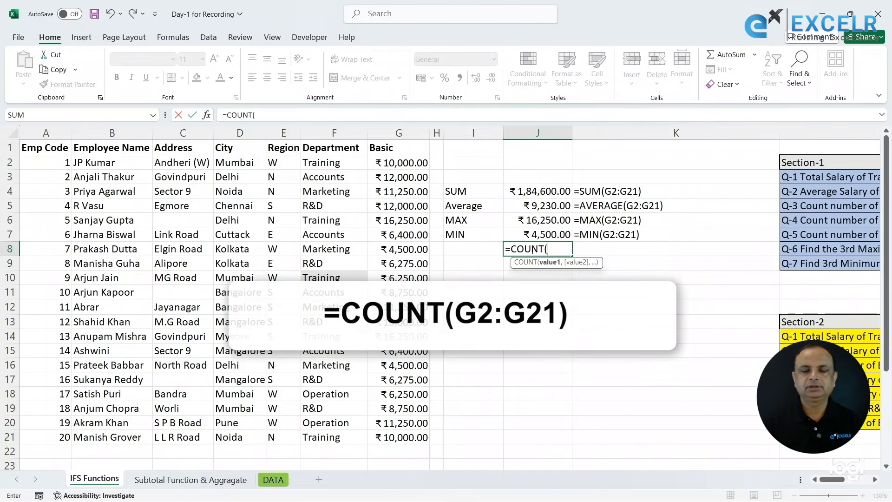
drag(400, 163, 402, 438)
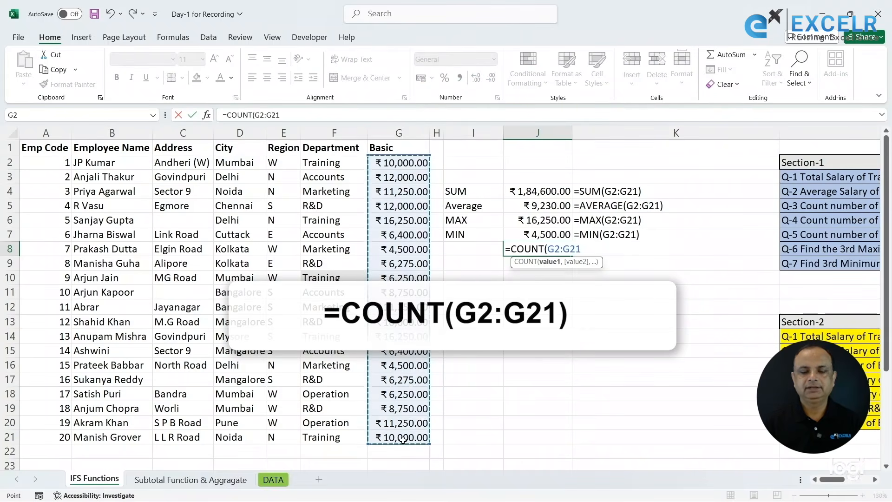
key(Return)
Step: Fill the FORMULATEXT formula from K7 down into K8 and label cell I8 as COUNT
key(Up)
key(Right)
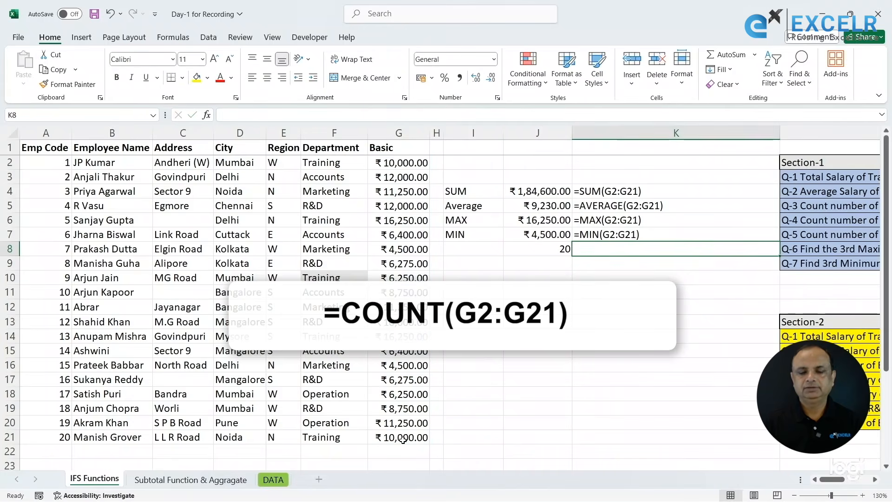
key(ctrl+d)
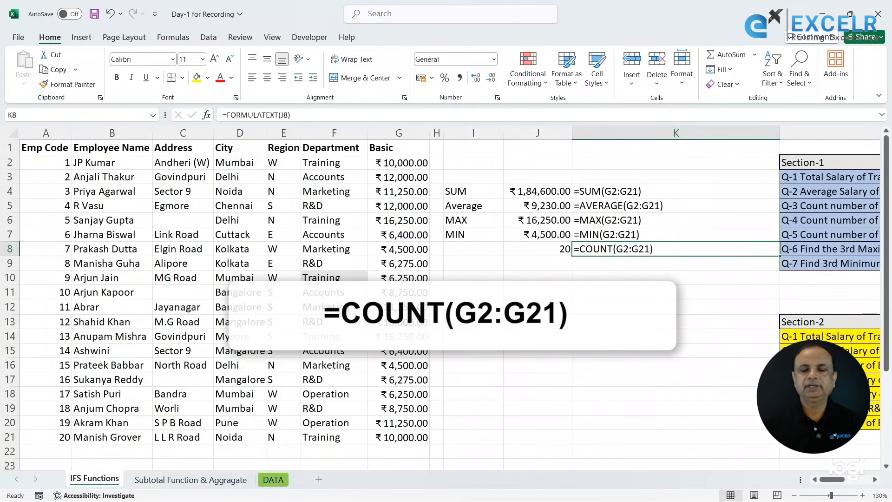
click(483, 254)
text(COUNT)
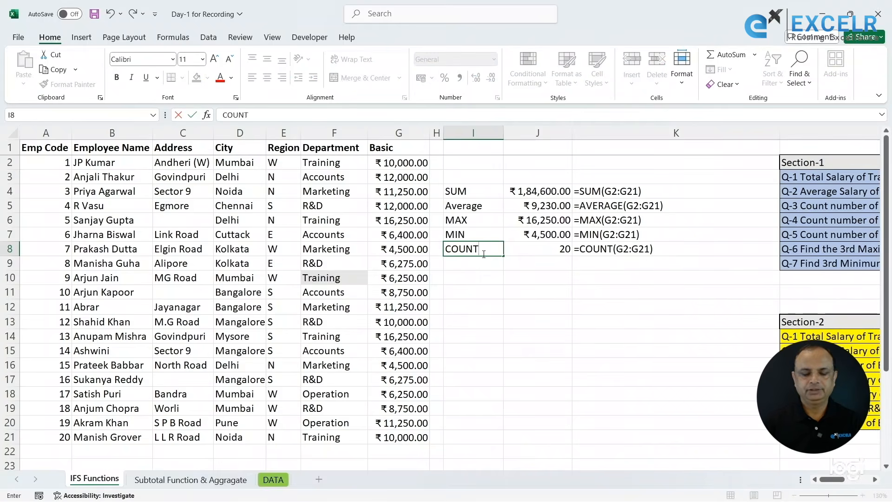
key(Return)
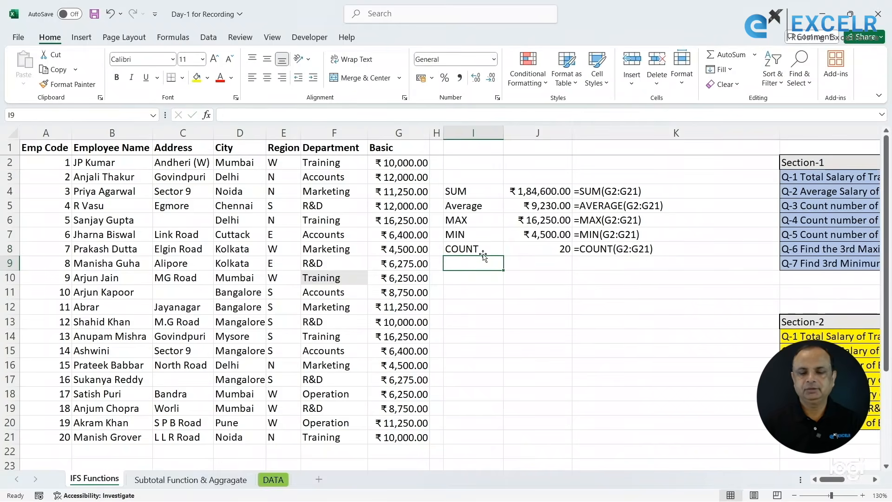
Step: Count the non-empty employee name cells in cell J9 with =COUNTA(B2:B21)
click(517, 264)
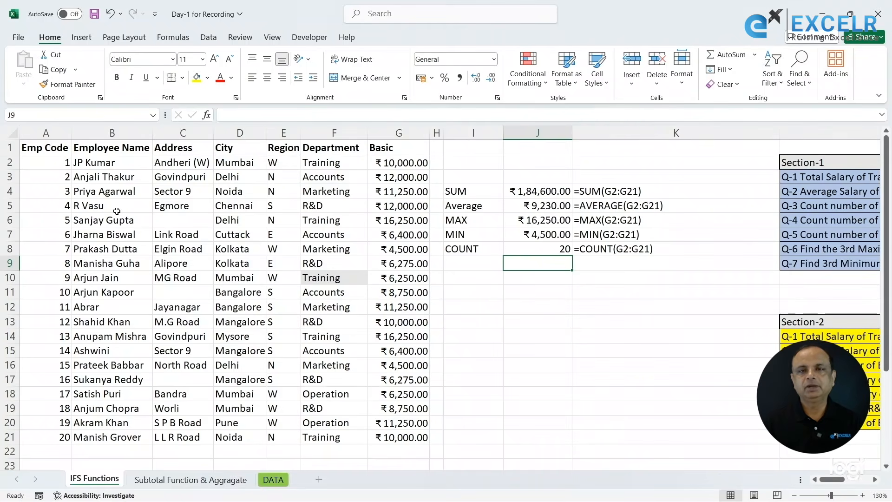
text(=co)
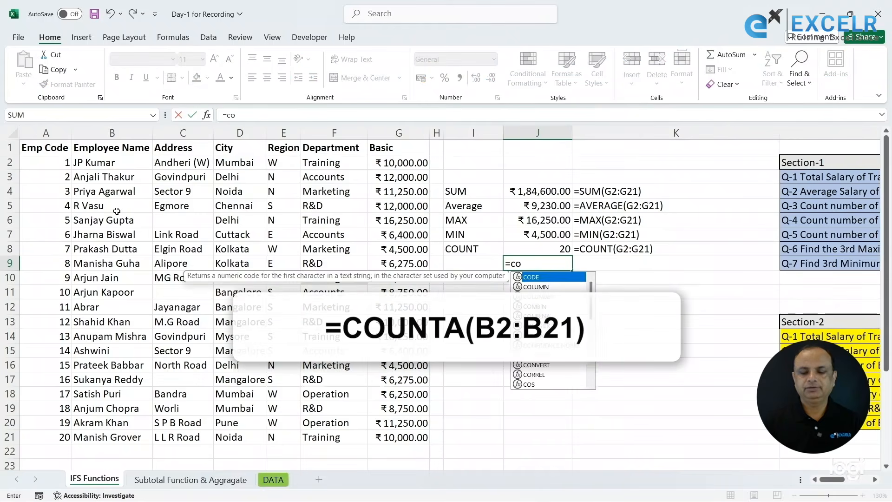
text(unta)
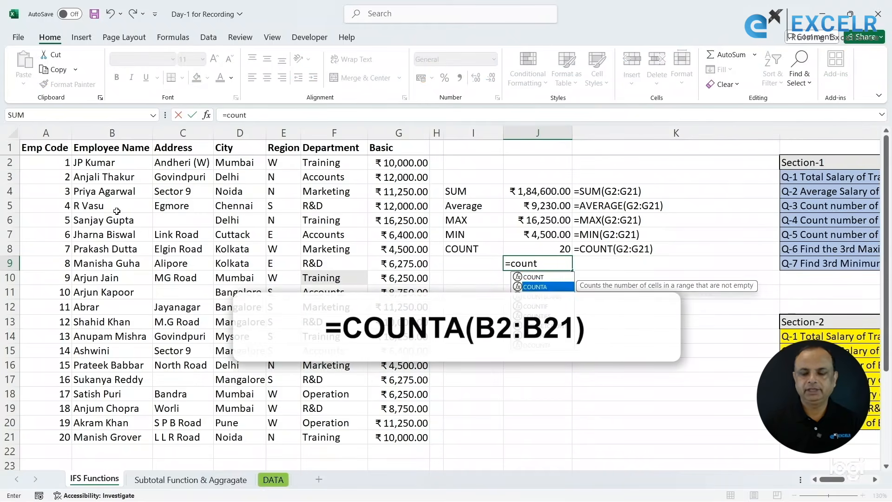
key(Tab)
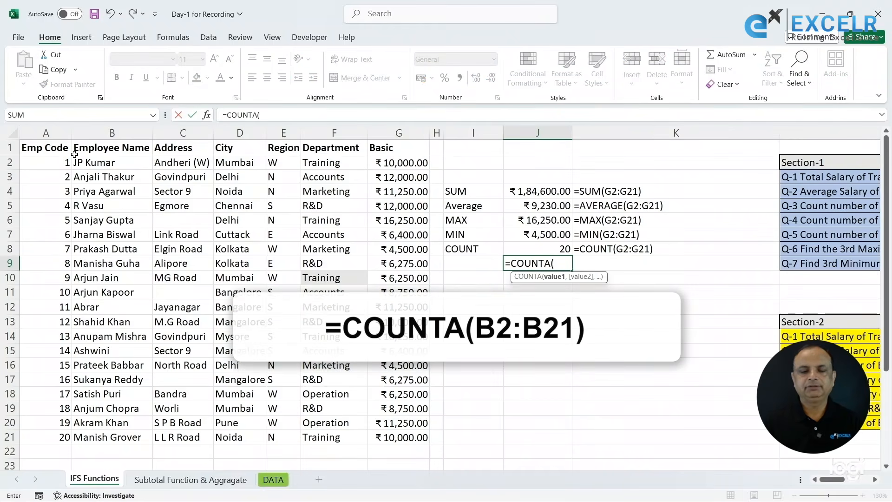
drag(114, 164, 122, 439)
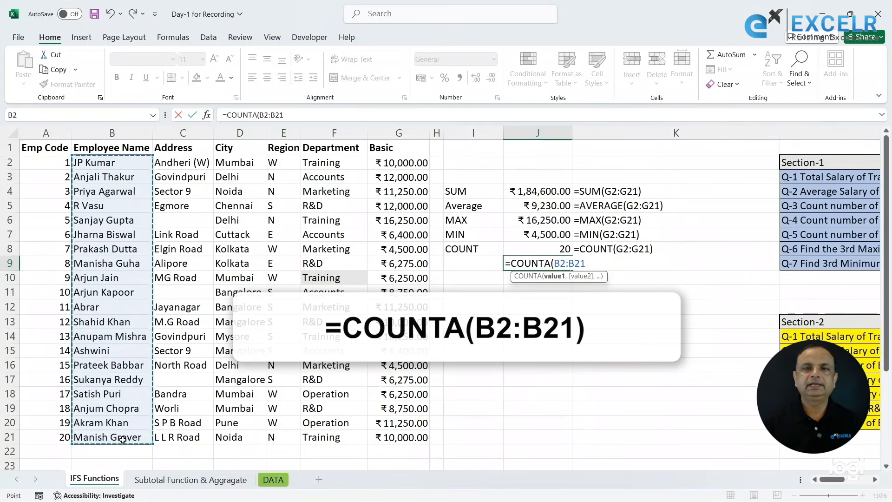
key(Return)
Step: Fill the FORMULATEXT formula from K8 down into K9 and label cell I9 as COUNTA
key(Up)
key(Right)
key(ctrl+d)
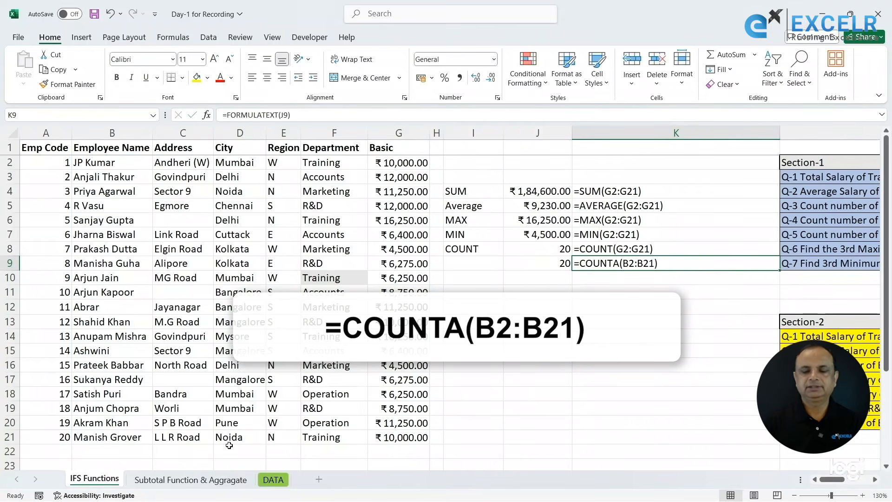
click(538, 261)
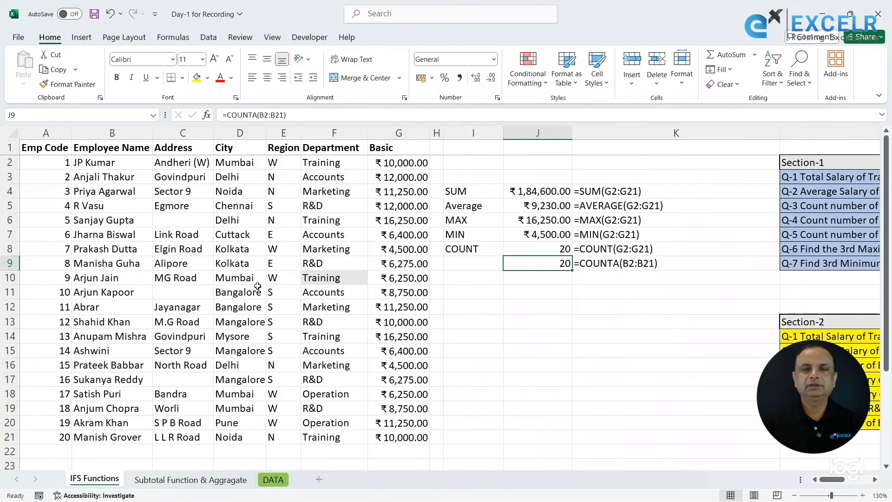
click(466, 261)
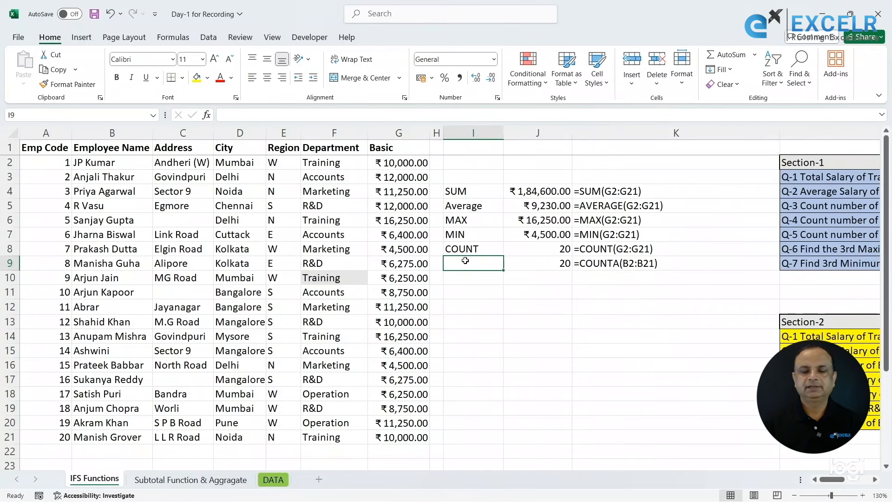
text(COUNTA)
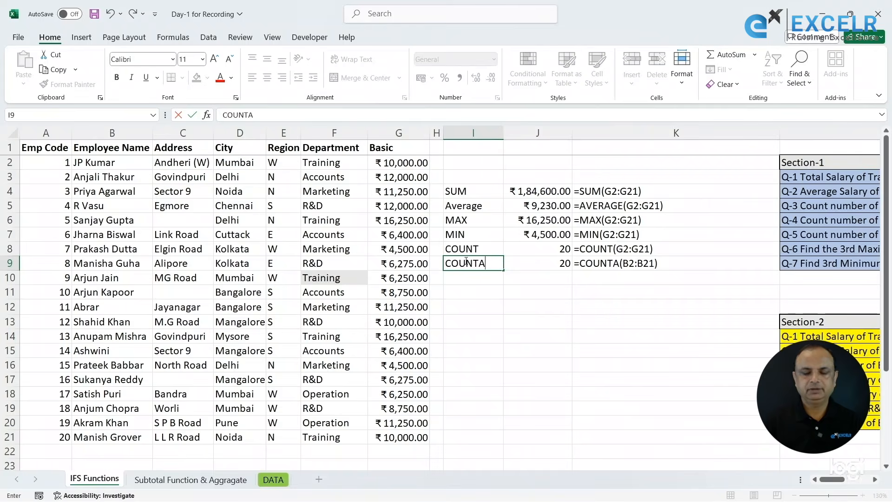
key(Return)
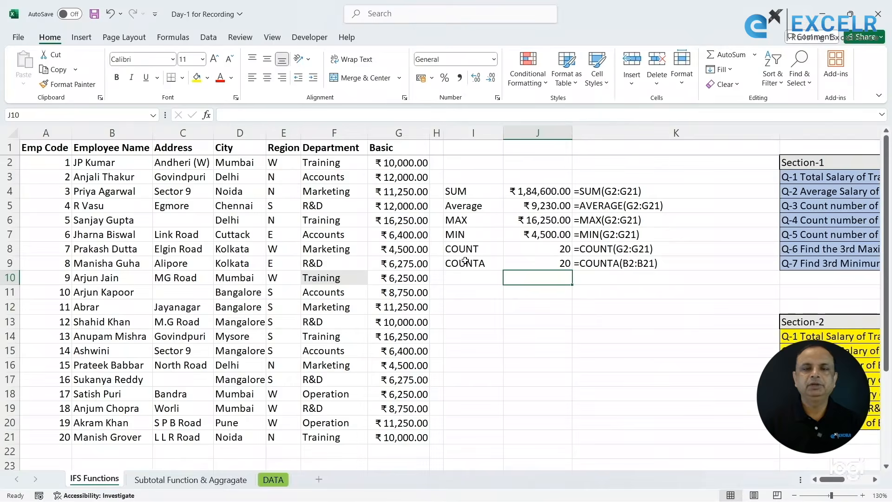
Step: Count the empty address cells in cell J10 with =COUNTBLANK(C2:C21)
text(=countb)
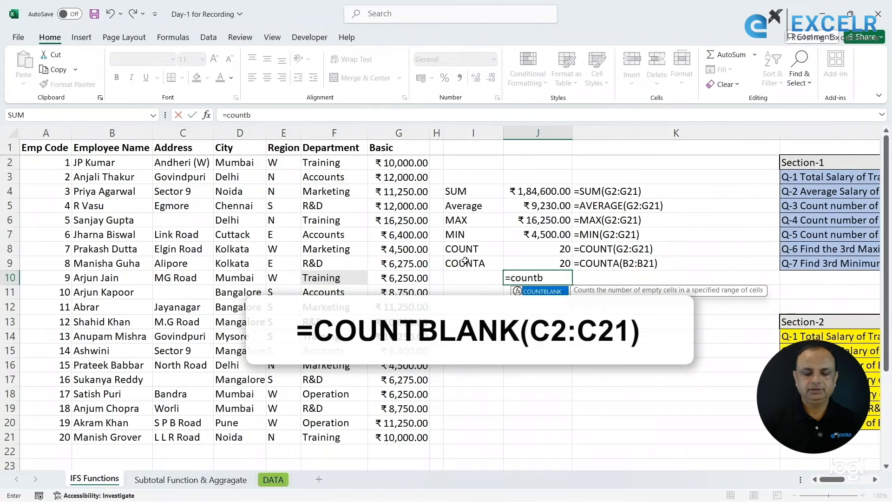
key(Tab)
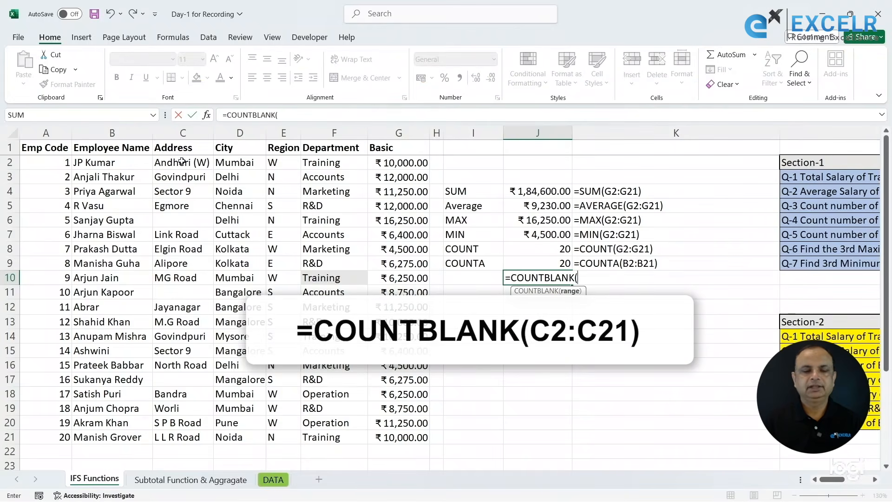
drag(182, 161, 192, 318)
drag(193, 403, 197, 438)
key(Return)
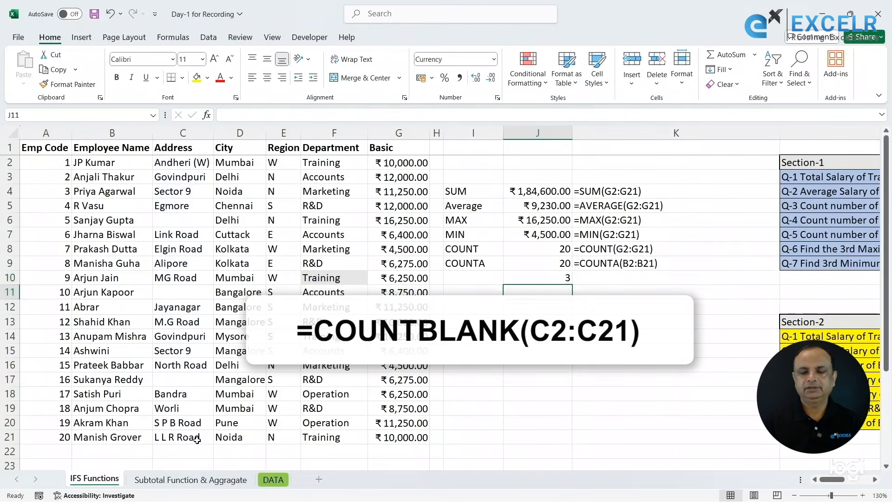
Step: Fill the FORMULATEXT formula from K9 down into K10 and label cell I10 as COUNTBLANK
key(Up)
key(Right)
key(ctrl+d)
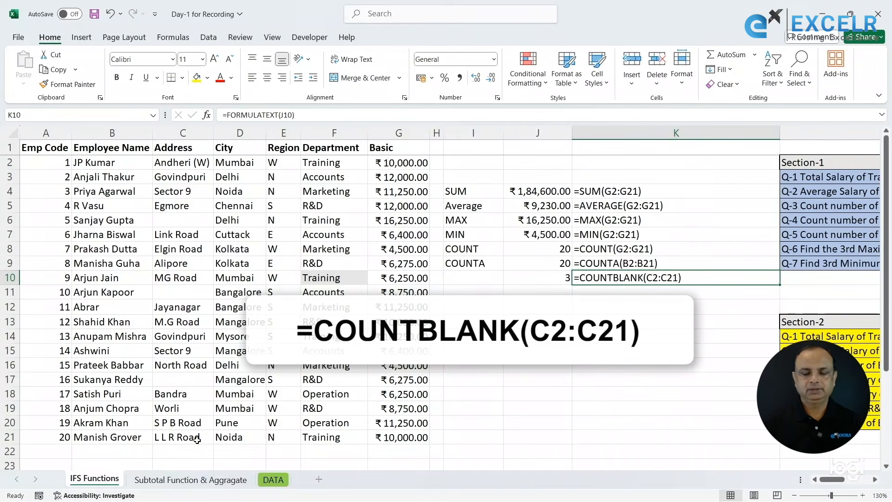
click(480, 280)
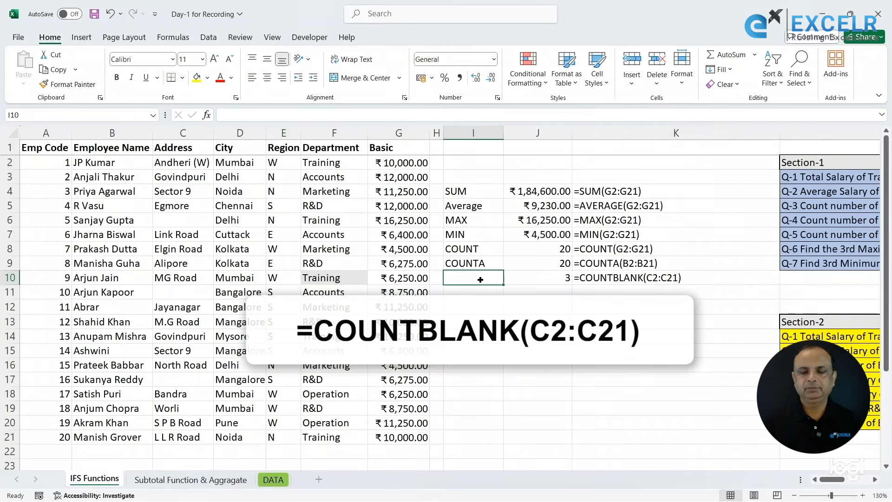
text(COUNT)
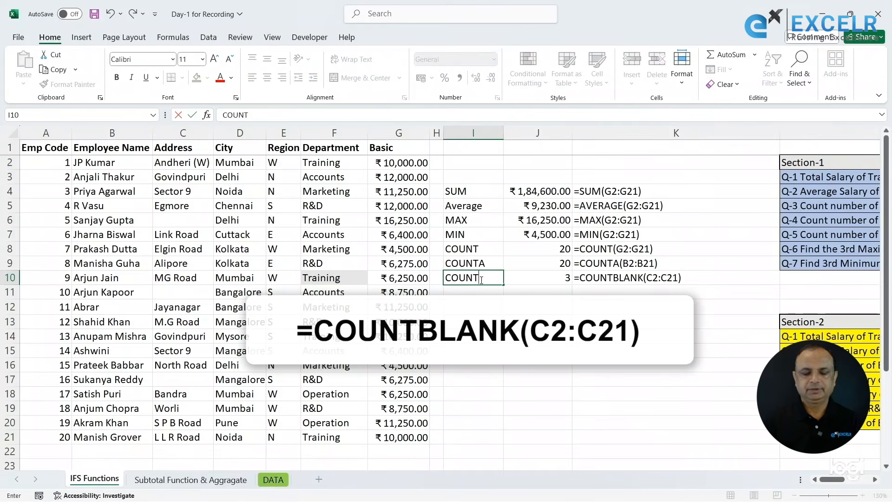
text(BLANK)
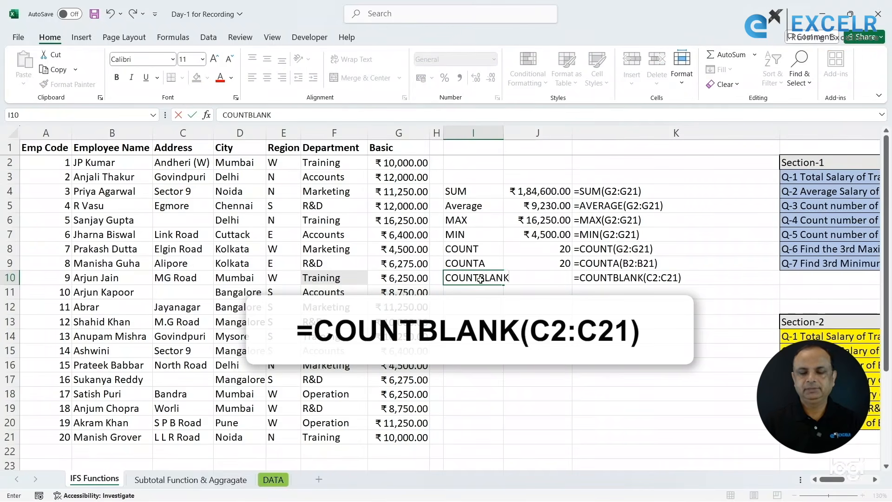
key(Return)
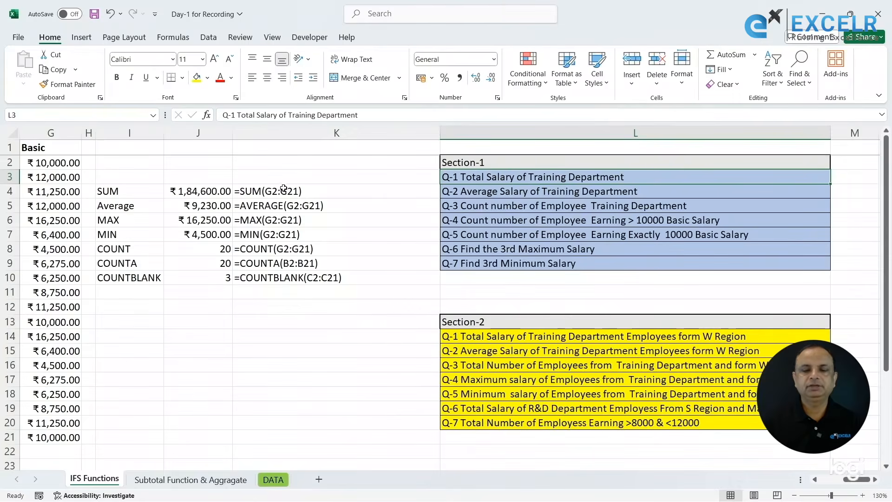
Step: Label cell I11, below the COUNTBLANK label, as SUMIF
click(284, 188)
key(Left)
key(Left)
key(Left)
key(Left)
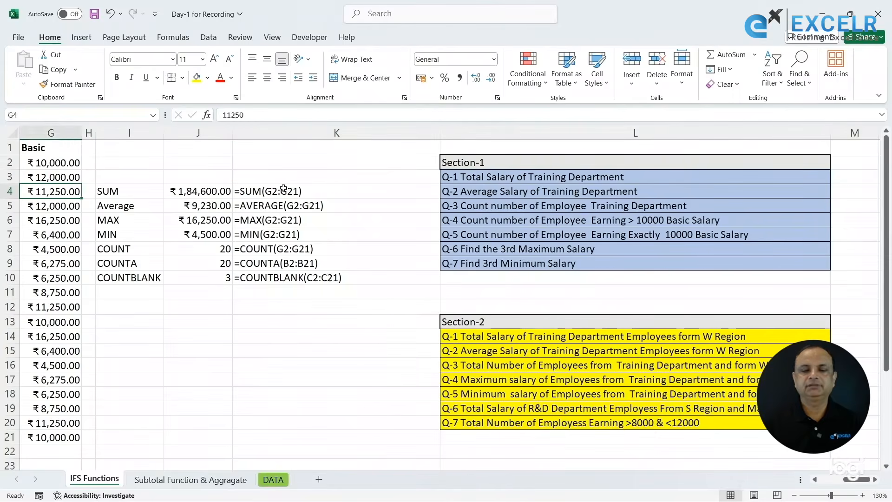
key(Left)
key(Left)
key(Left)
key(Left)
key(Left)
key(Left)
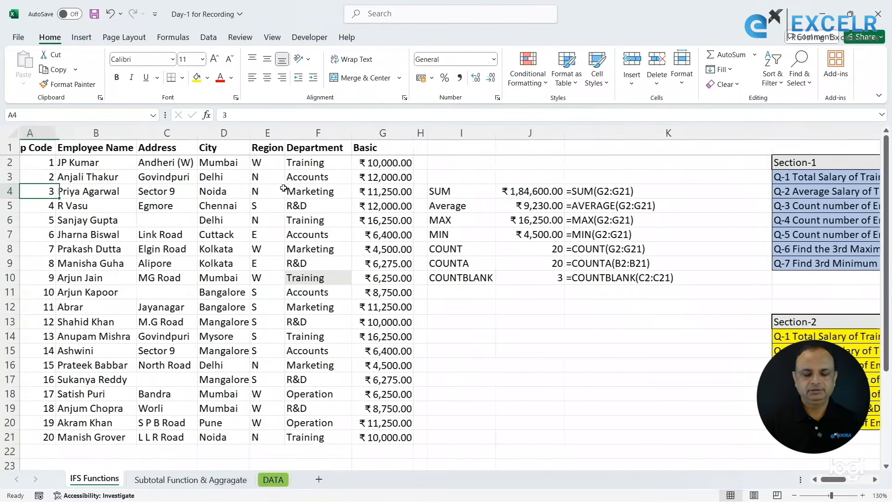
click(484, 292)
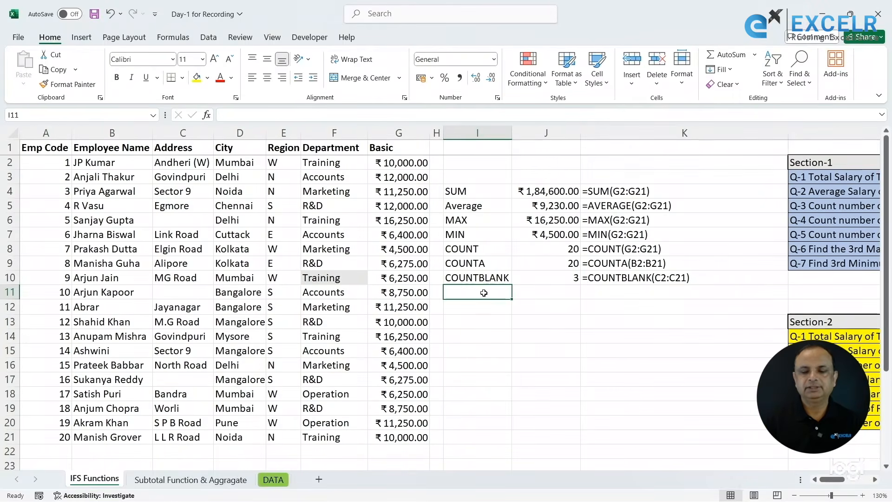
text(SUMIF)
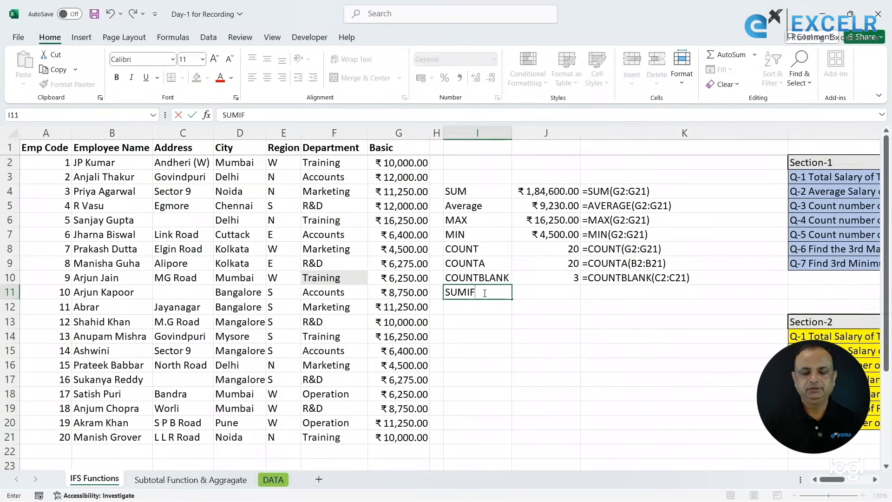
key(Tab)
Step: Total the Training department's basic salaries in cell J11 with =SUMIF(F2:F21,"Training",G2:G21)
text(=sumif)
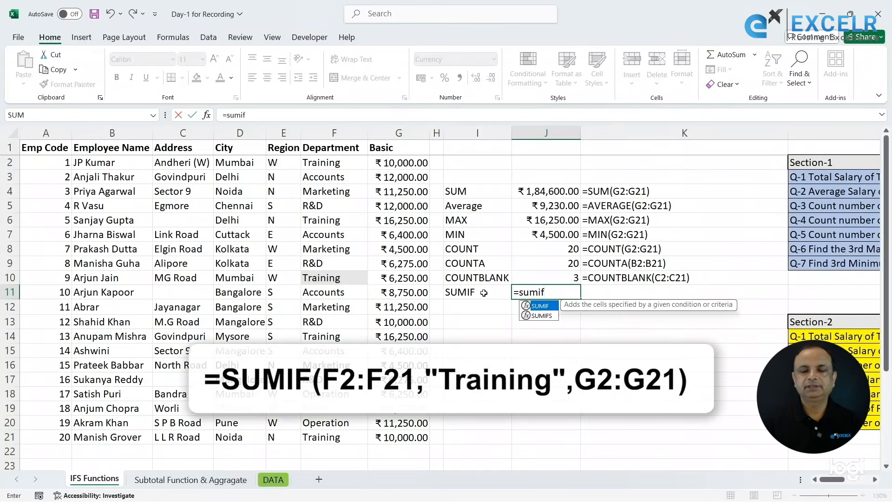
key(Tab)
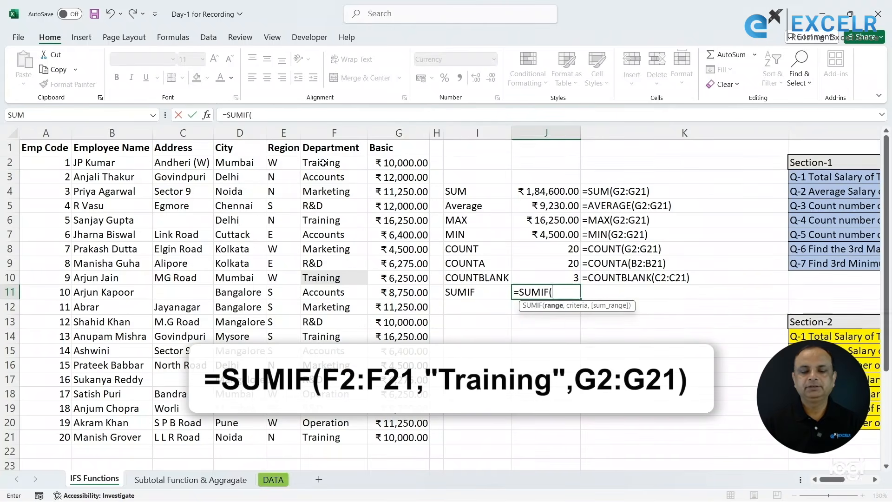
drag(324, 164, 326, 438)
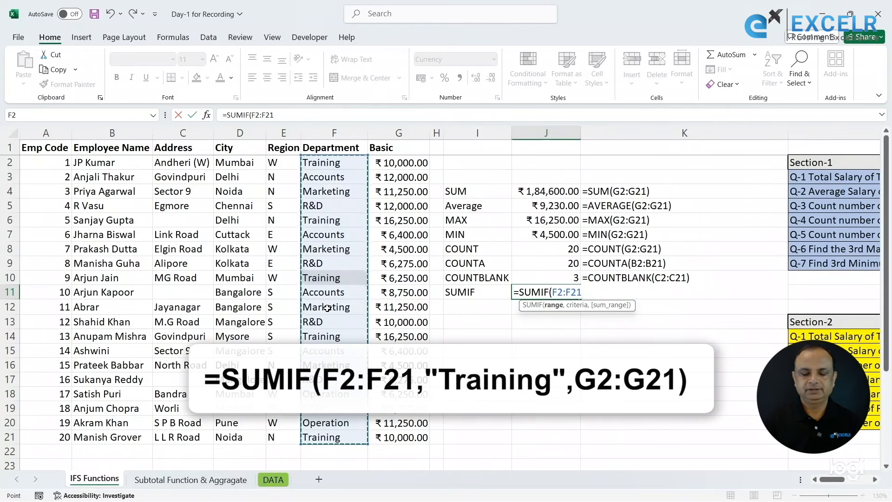
text(,"Trainin)
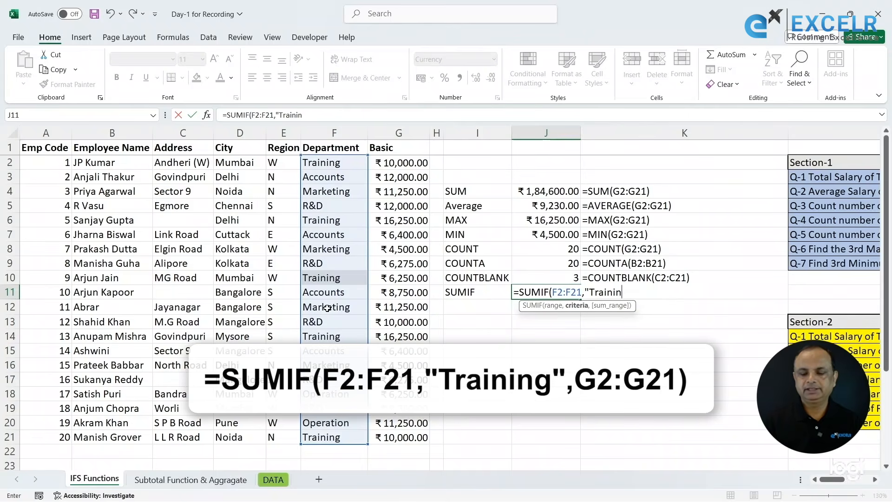
text(g")
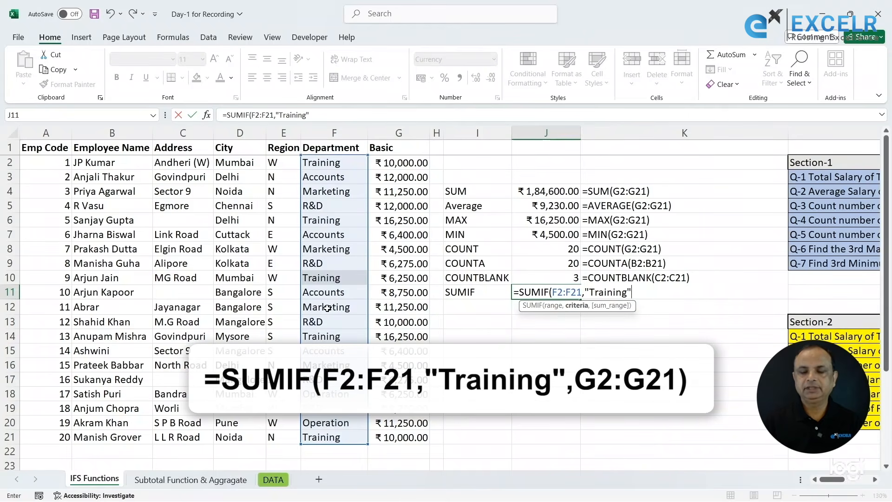
text(,)
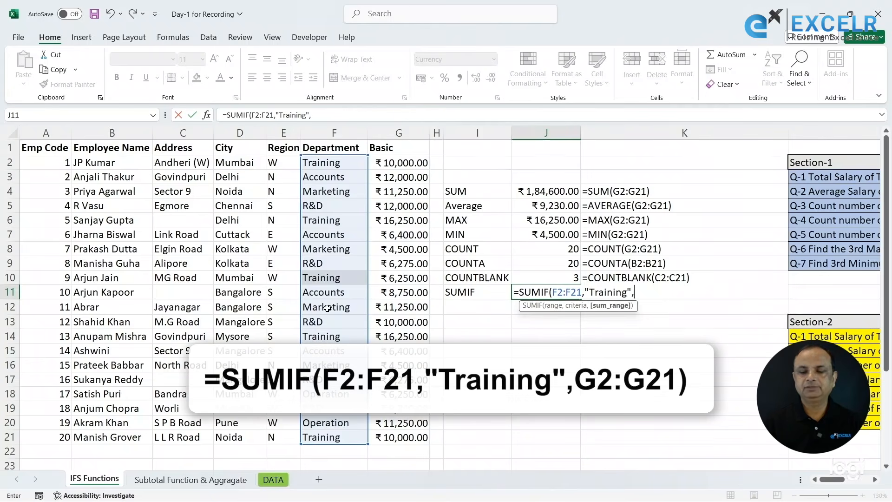
key(BackSpace)
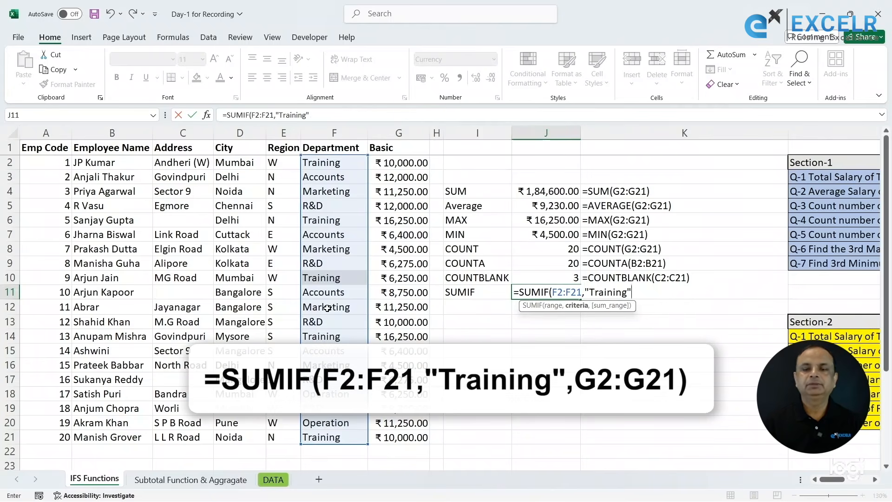
text(,)
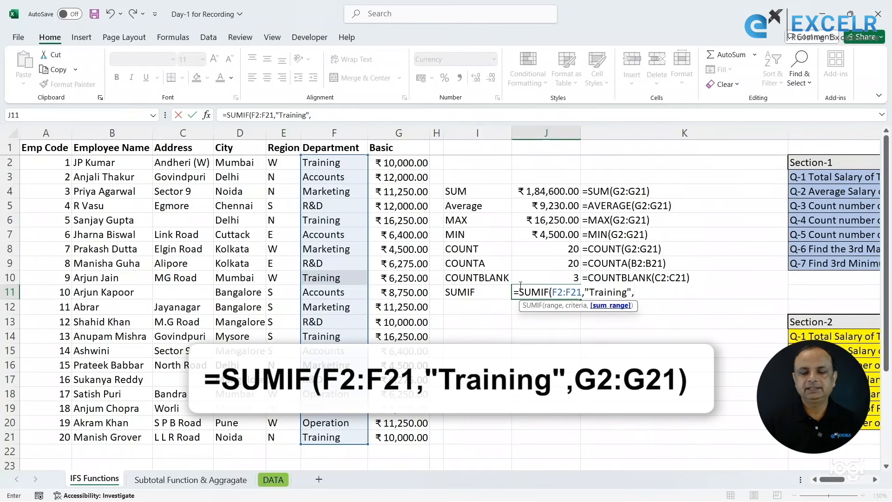
drag(394, 163, 409, 435)
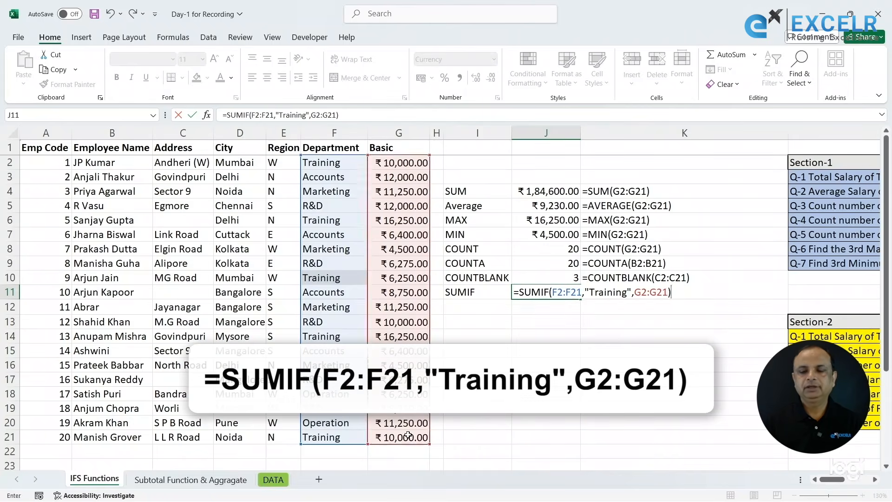
key(Return)
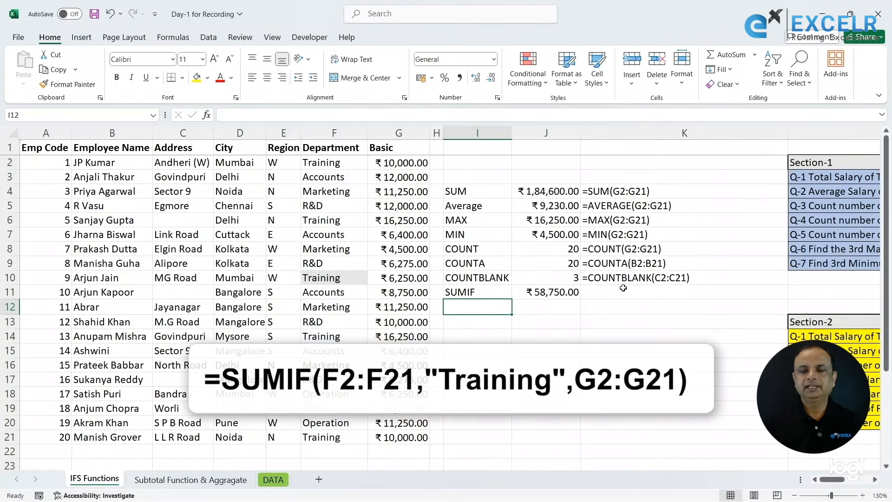
Step: Fill the FORMULATEXT formula from K10 down into K11 and compare the SUM result with the SUMIF result
click(624, 288)
key(ctrl+d)
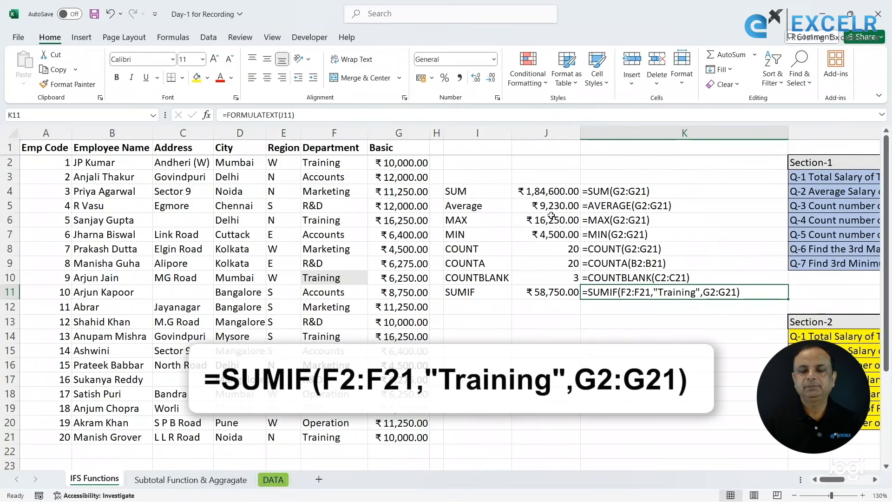
click(539, 186)
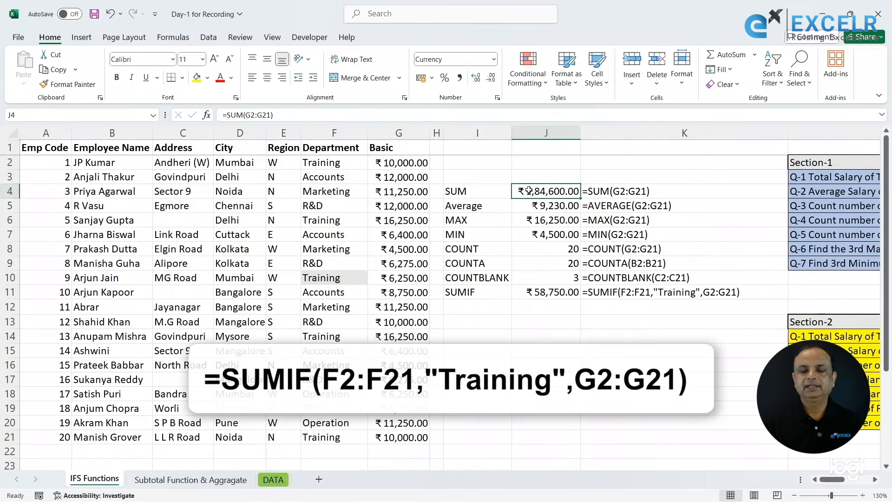
click(537, 292)
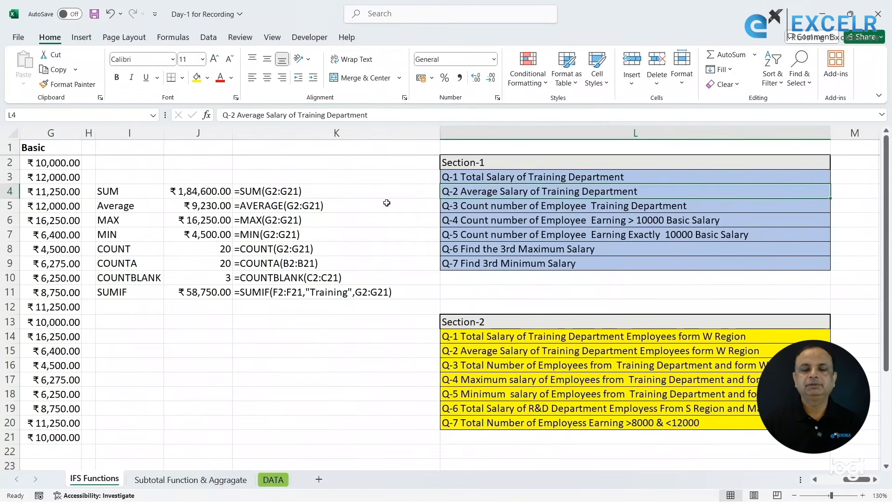
Step: Check the AVERAGE result against Section-1's Q-2 on Training's average salary and label cell I12 as Averageif
click(211, 207)
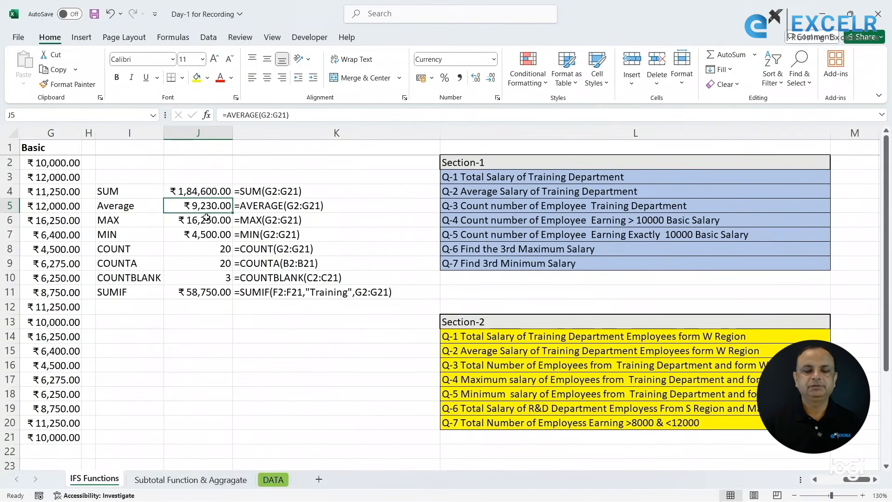
click(480, 196)
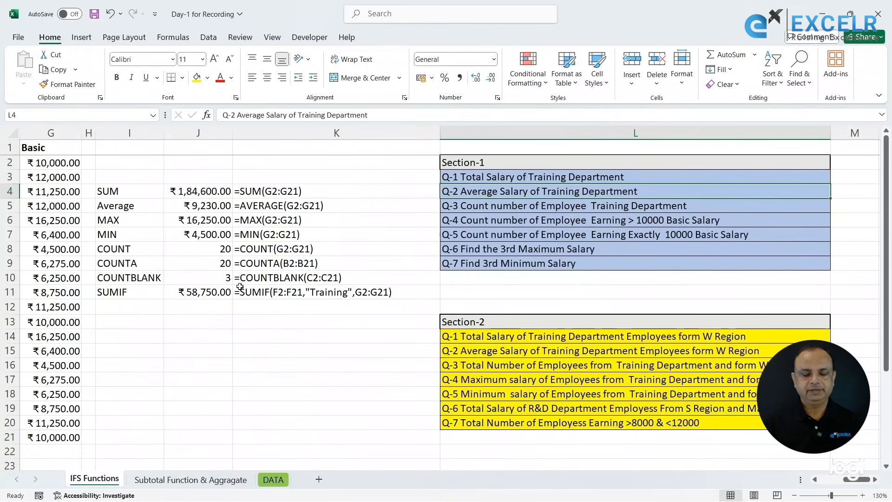
click(142, 307)
key(Home)
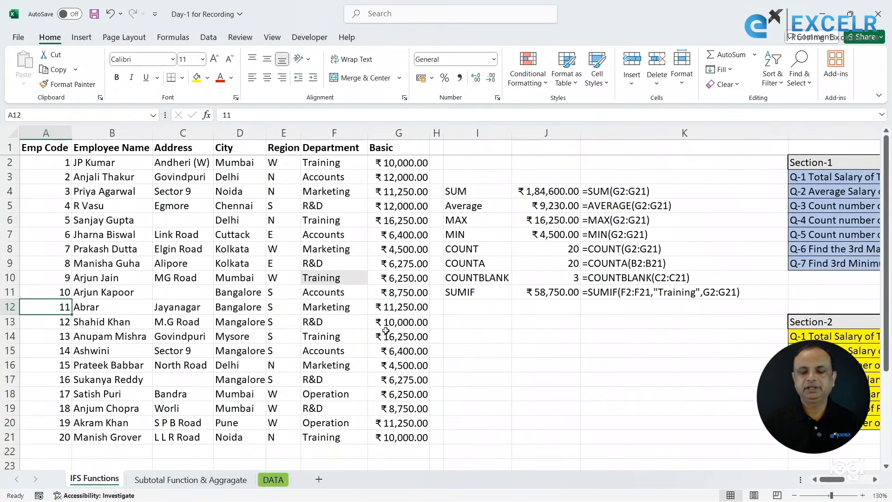
click(459, 309)
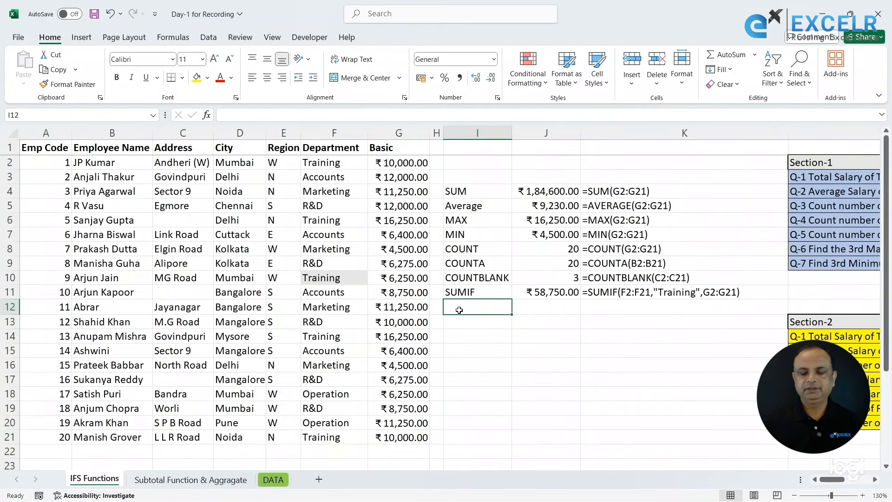
text(Averag)
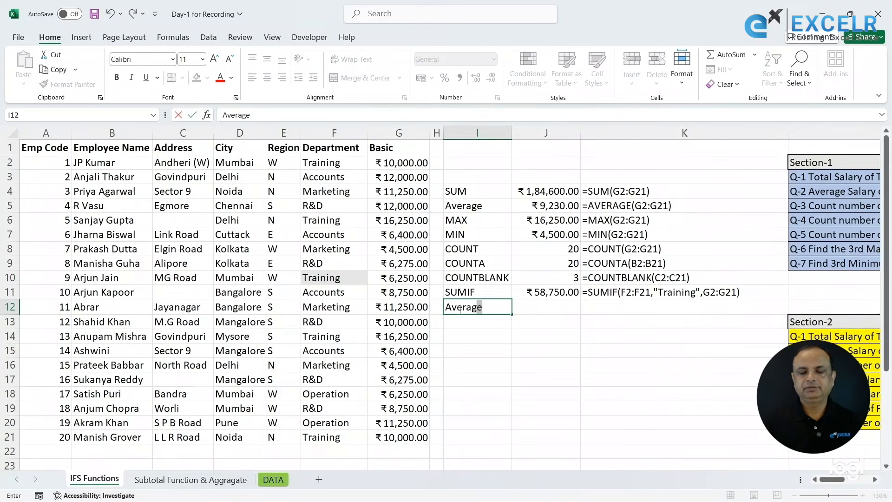
text(eif)
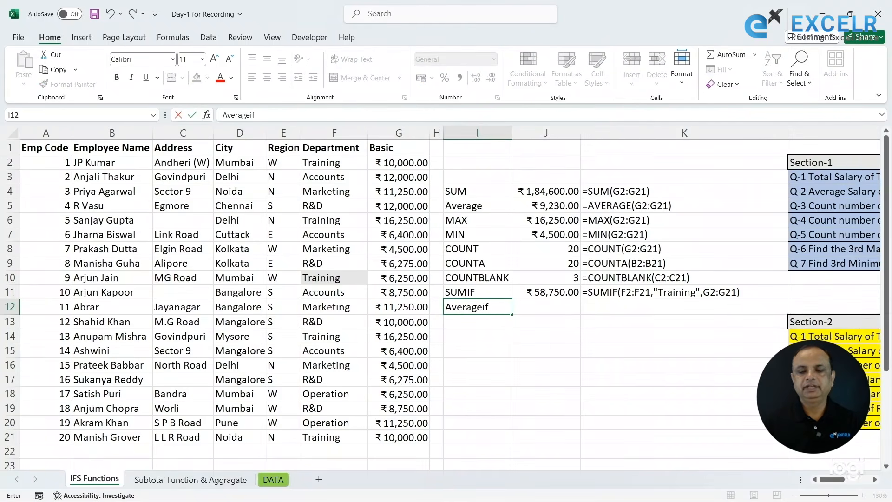
key(Tab)
Step: Average the Training department's basic salaries in cell J12 with =AVERAGEIF(F2:F21,"Training",G2:G21)
text(=aver)
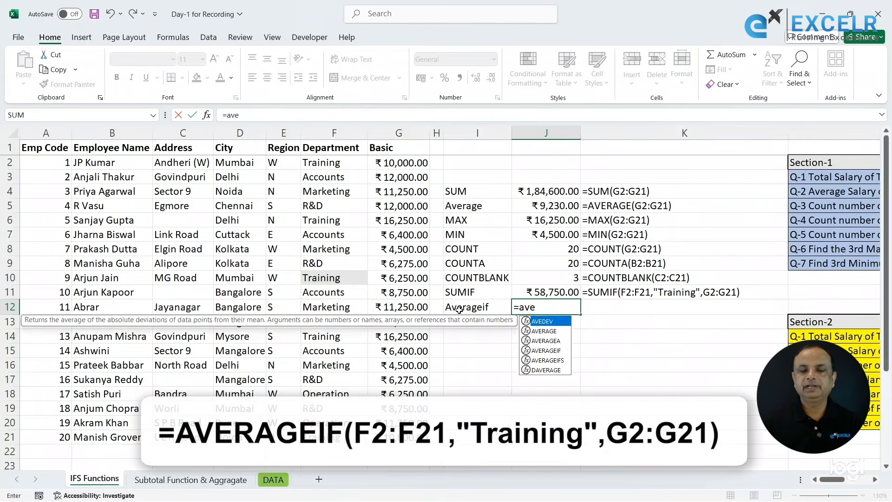
key(Down)
key(Down)
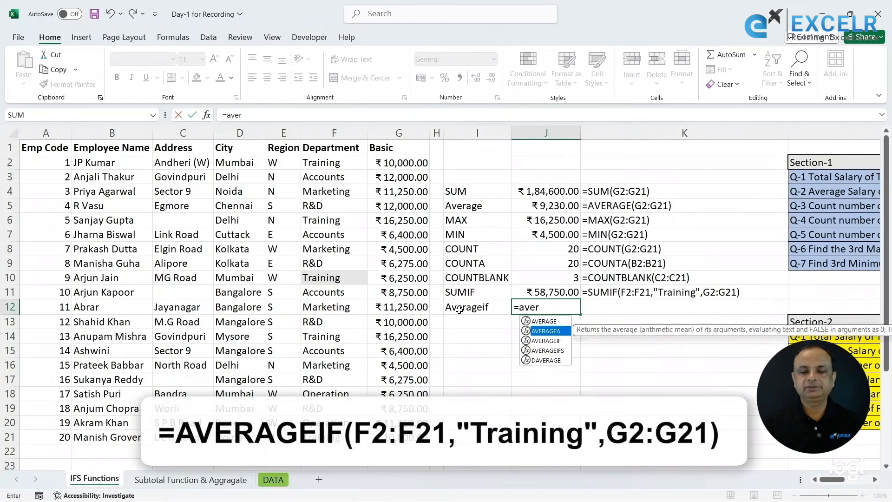
key(Tab)
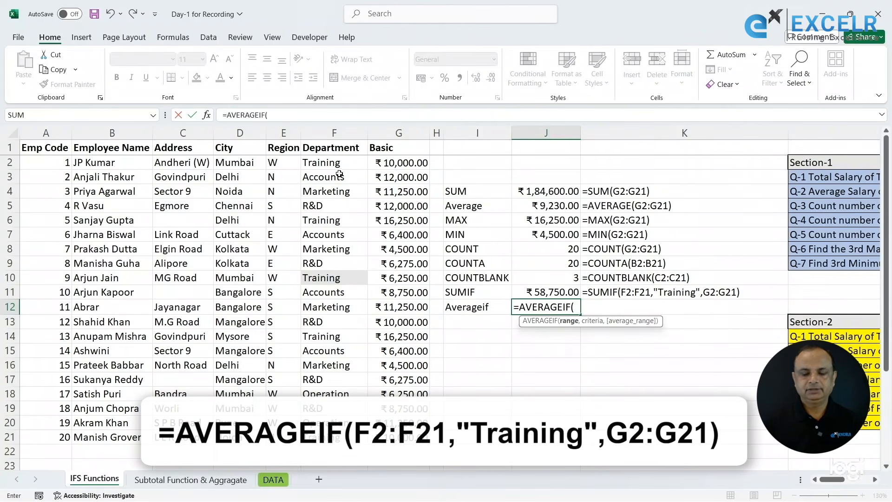
drag(338, 163, 344, 444)
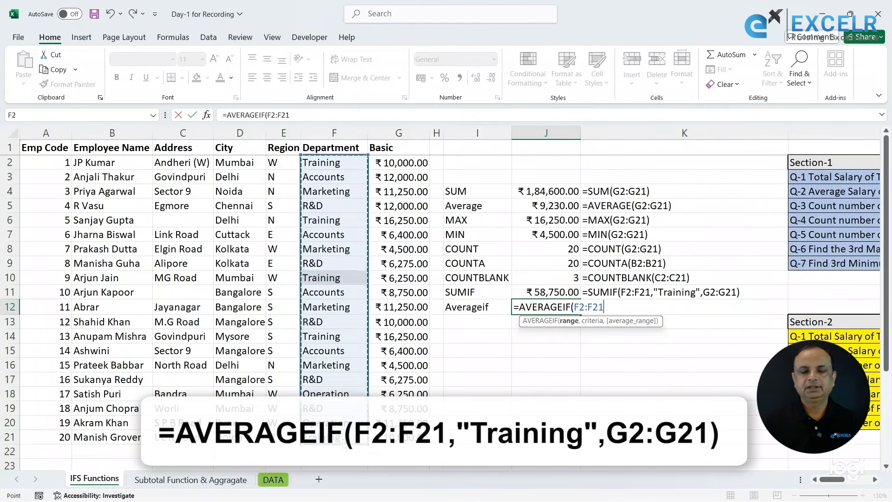
text(,"Tra)
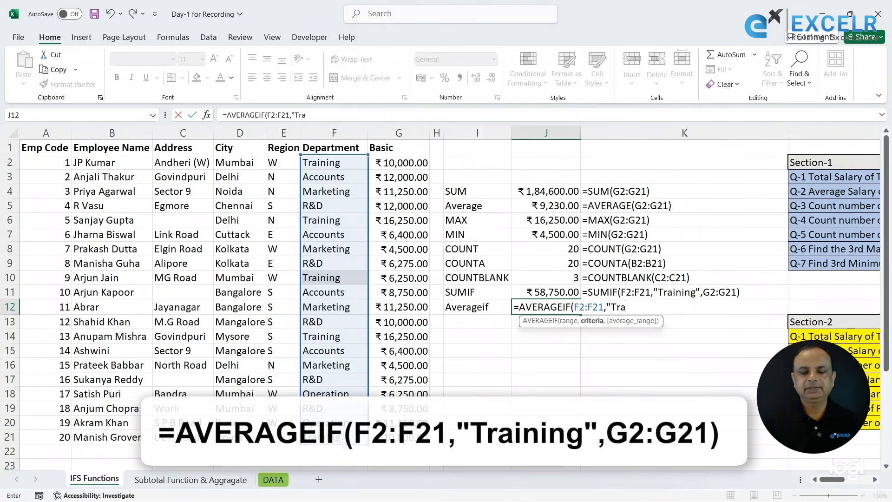
text(ining)
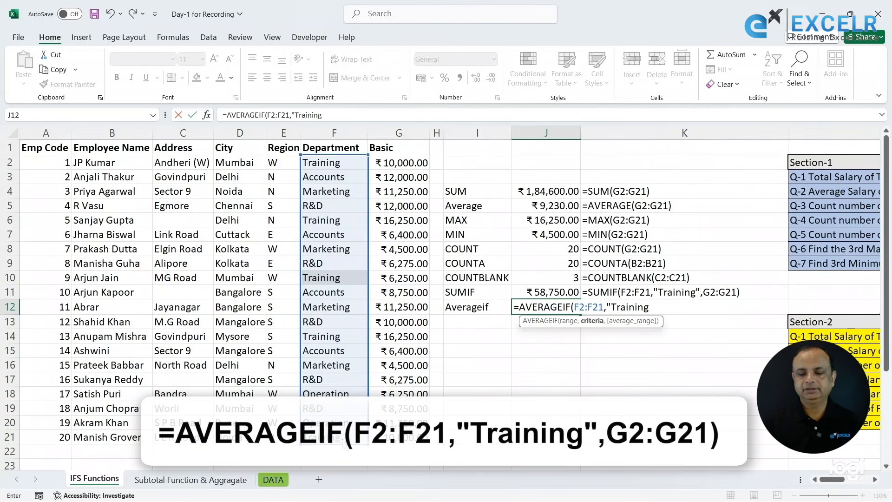
text(",)
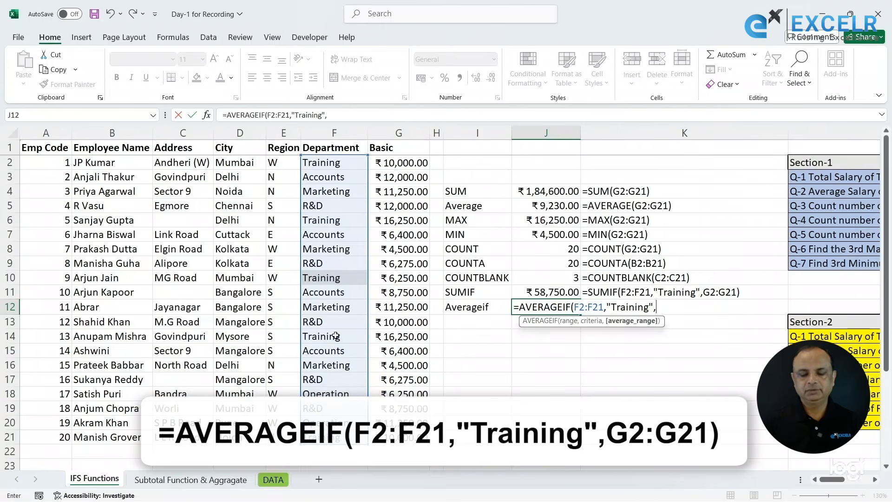
drag(398, 163, 390, 437)
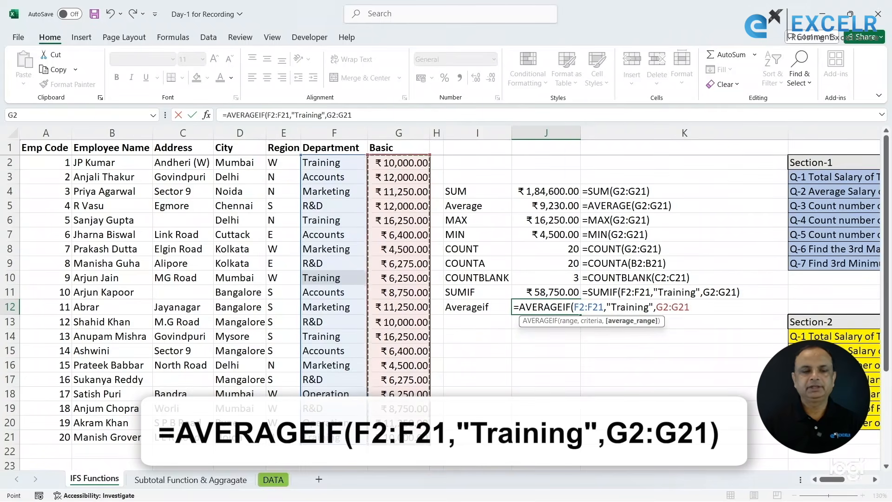
key(Return)
Step: Format the AVERAGEIF result in J12 as currency and fill the FORMULATEXT formula from K11 down into K12
key(Up)
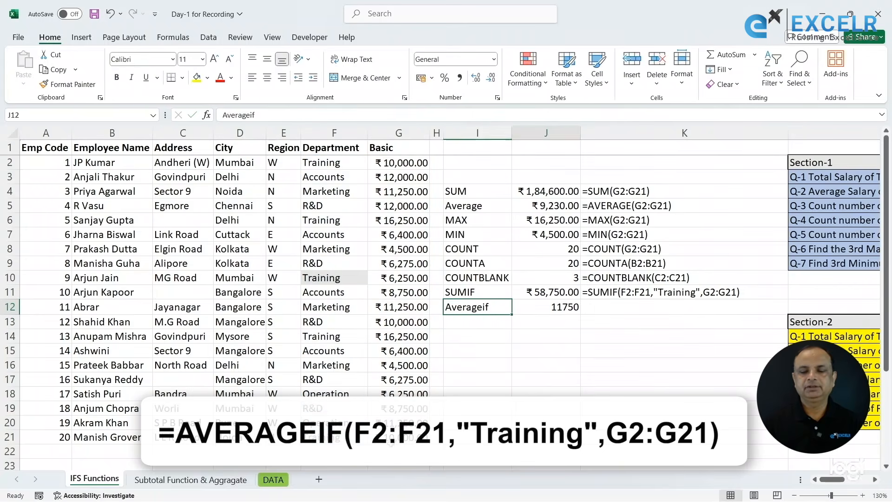
key(Right)
key(Right)
key(ctrl+d)
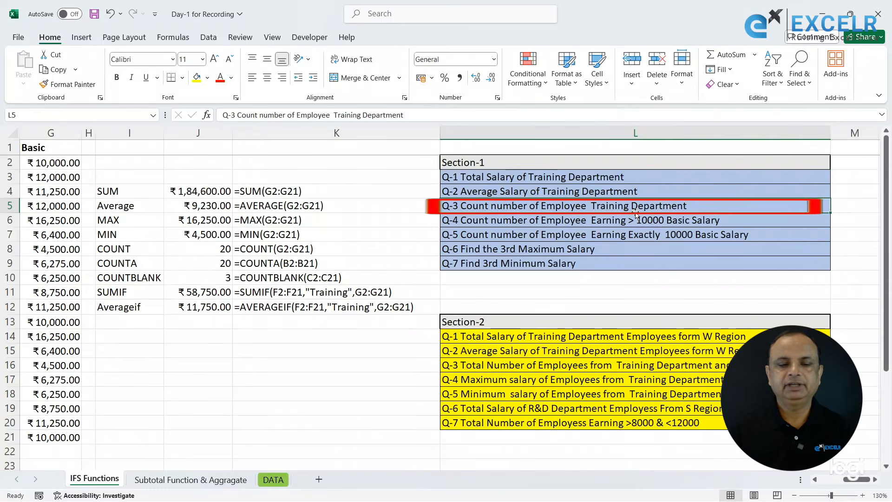
Step: Check the COUNT formula against Section-1's Q-3 on counting Training employees and label cell I13 as COUNTIF
click(213, 249)
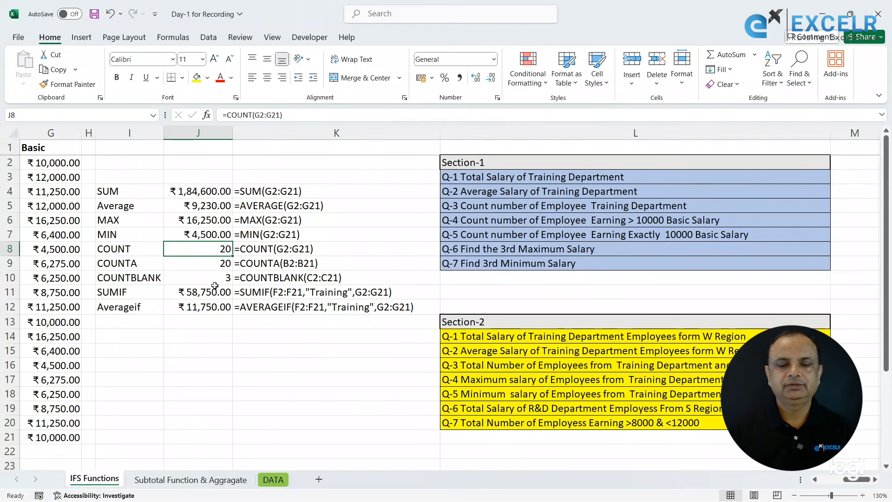
click(146, 319)
key(Home)
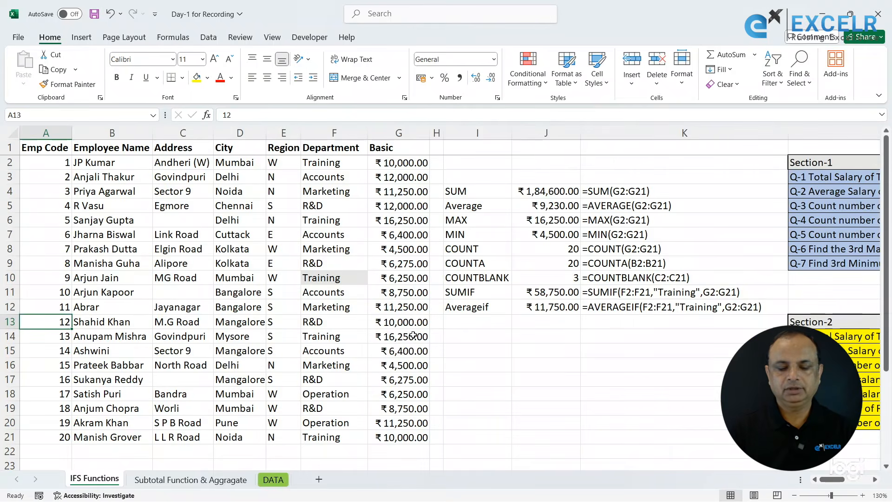
click(460, 322)
text(COUN)
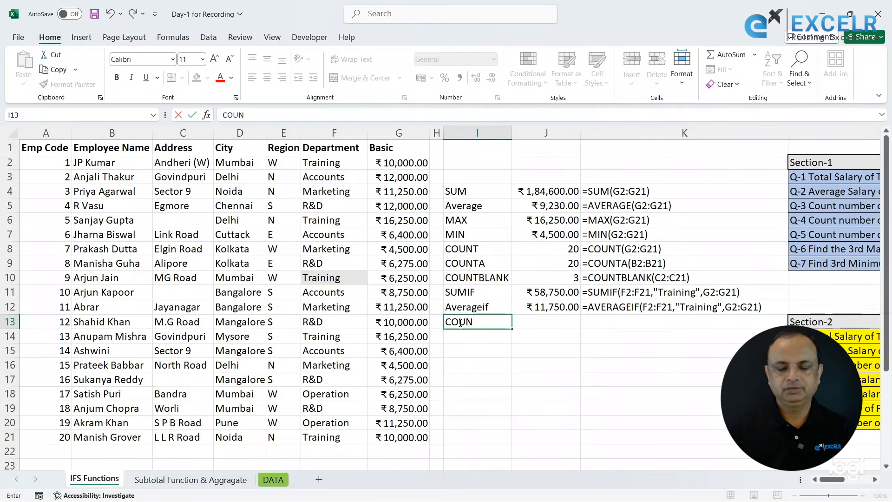
text(TIF)
key(Tab)
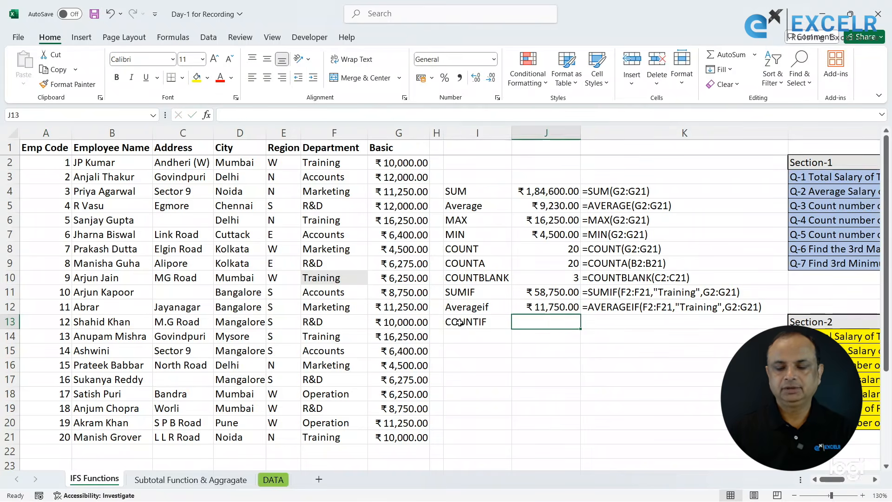
Step: Count the Training department's employees in cell J13 with =COUNTIF(F2:F21,"Training")
text(=coun)
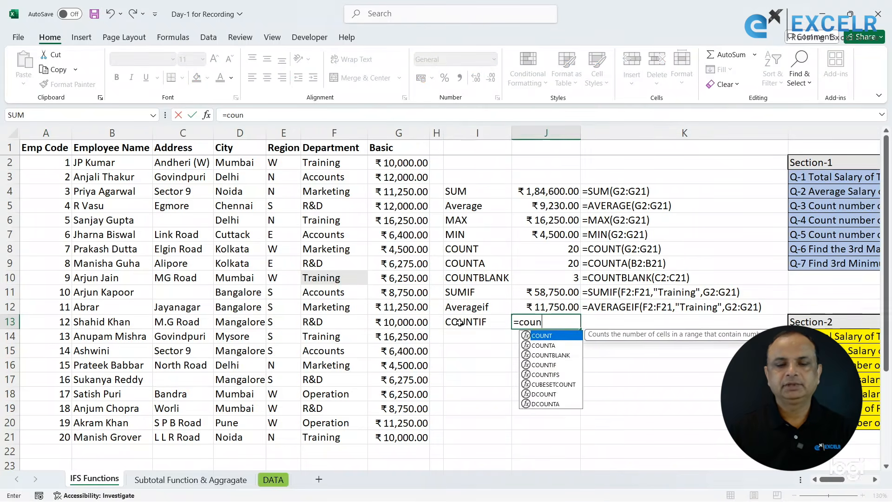
key(Down)
key(Down)
key(Down)
key(Tab)
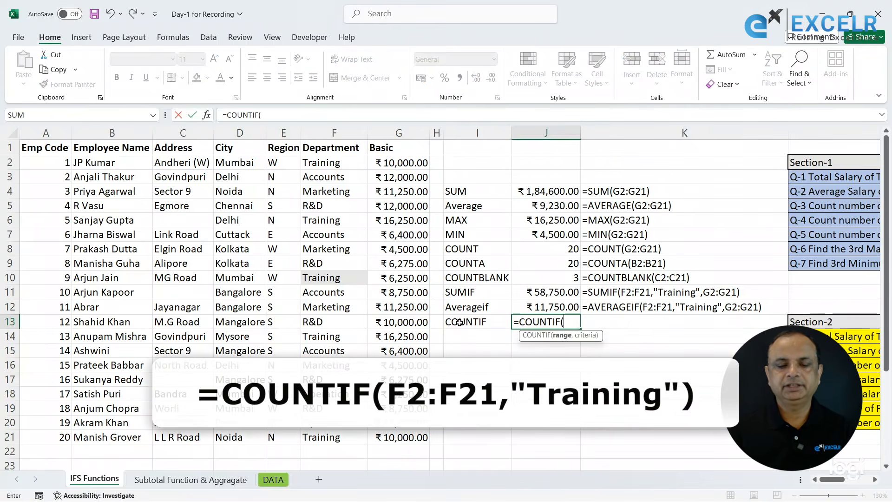
drag(335, 163, 336, 437)
text(,"TRain)
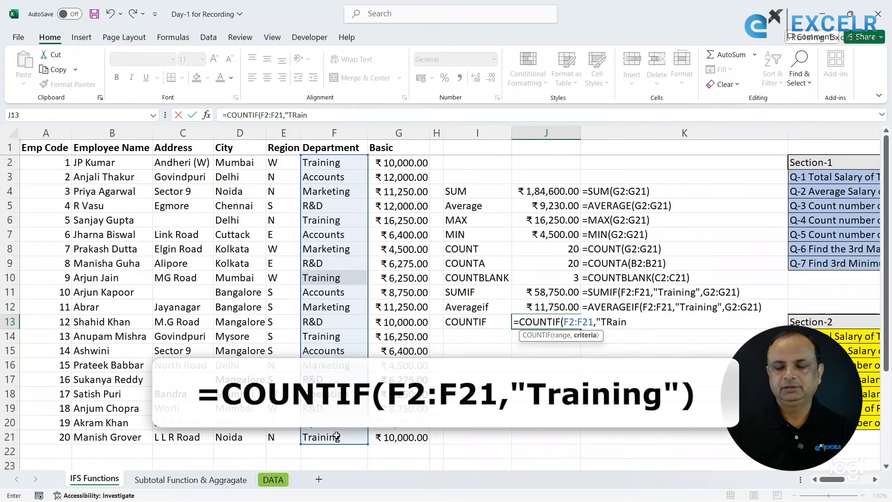
text(ing")
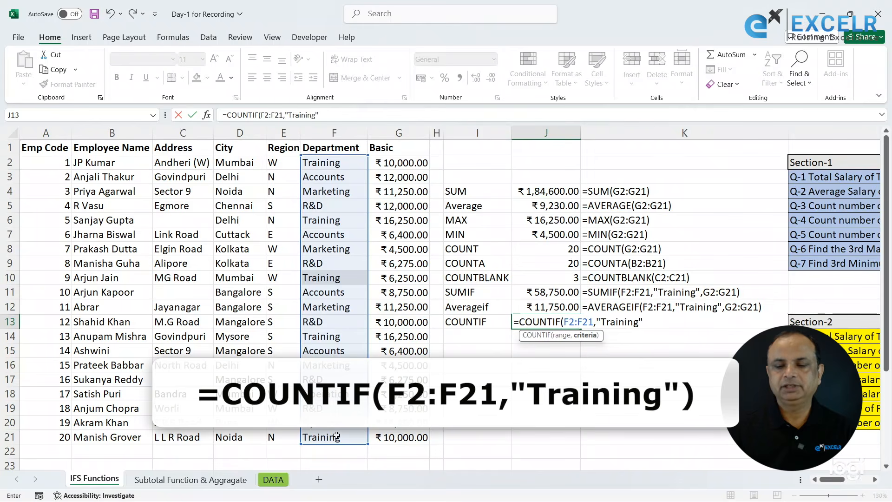
key(Return)
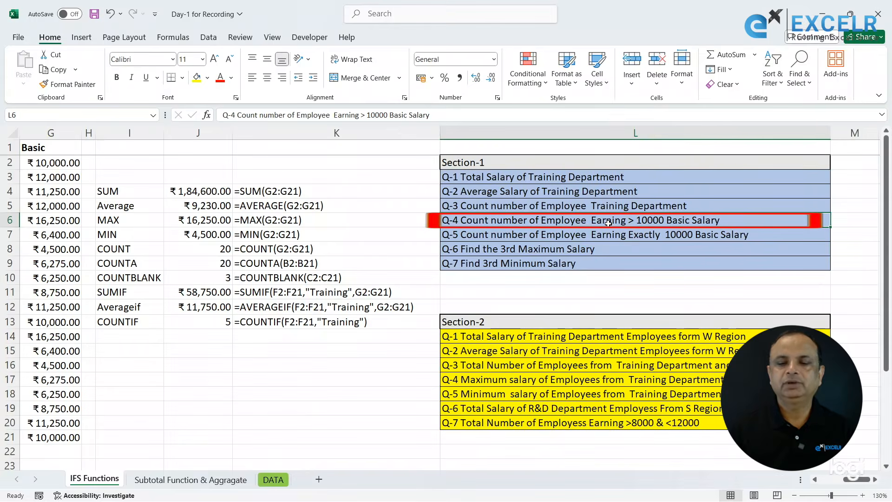
Step: Label cell I14 as COUNTIF for the count of employees earning more than 10000
click(139, 336)
text(COUNTIF)
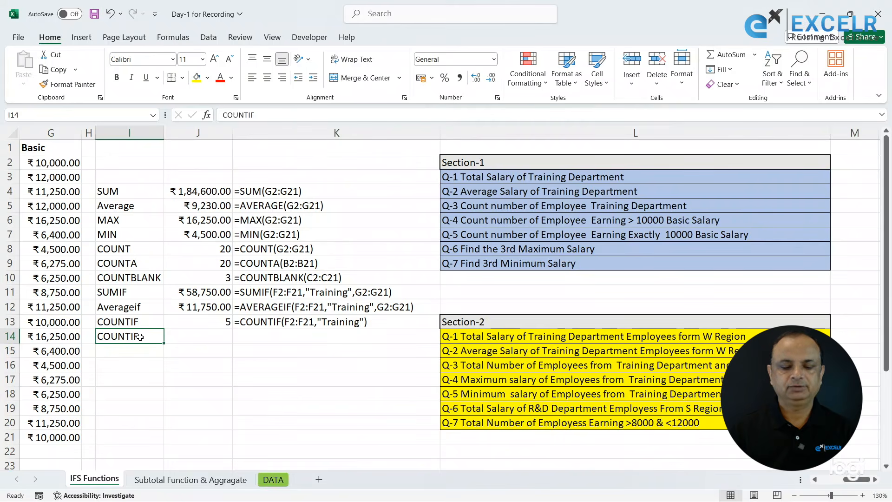
key(Tab)
Step: Count the basic salaries above 10000 in cell J14 with =COUNTIF(G2:G21,">10000")
text(=co)
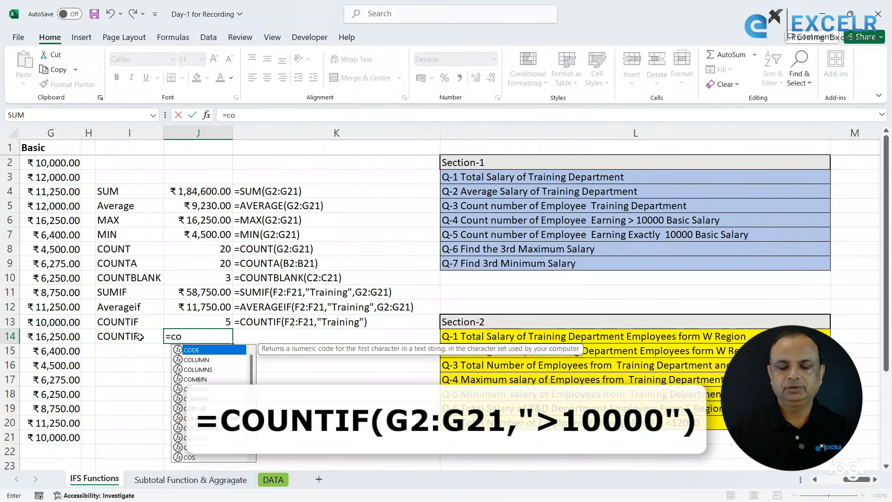
text(untif)
key(Tab)
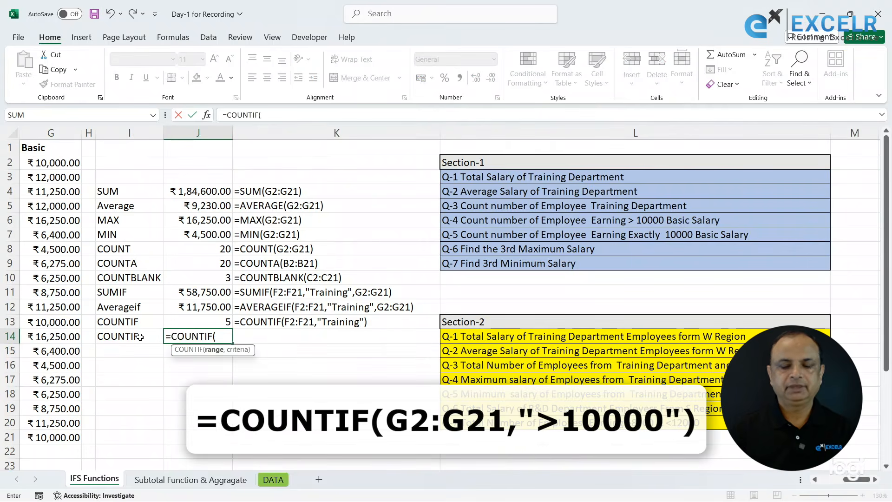
drag(41, 164, 55, 436)
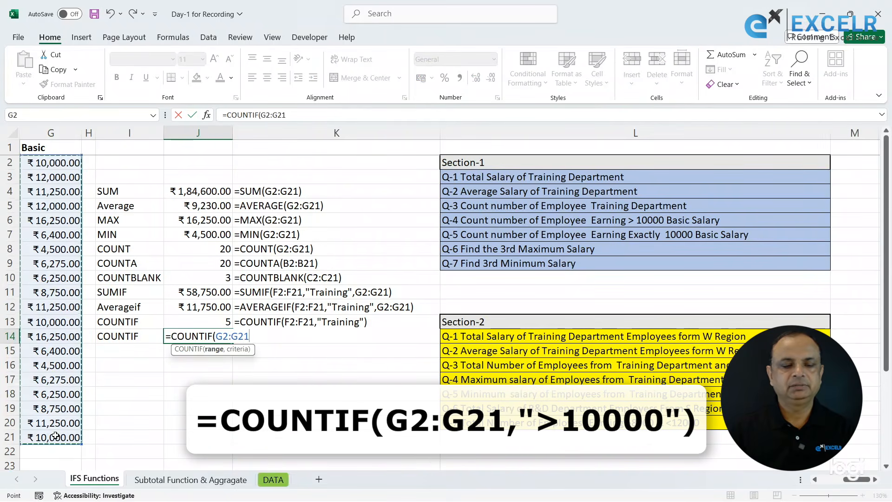
text(,">)
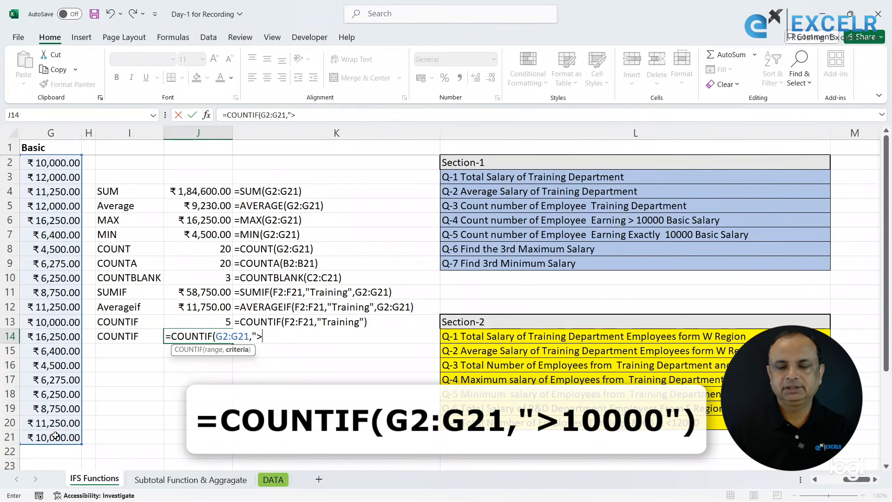
text(10)
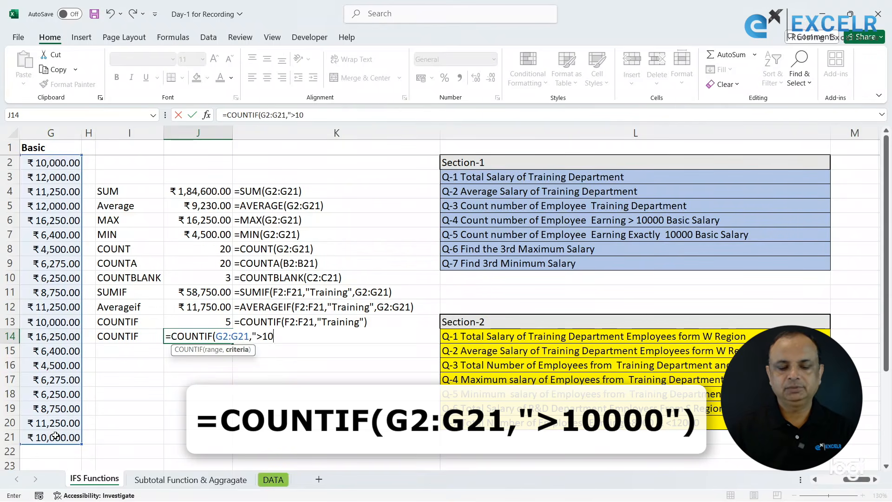
text(000")
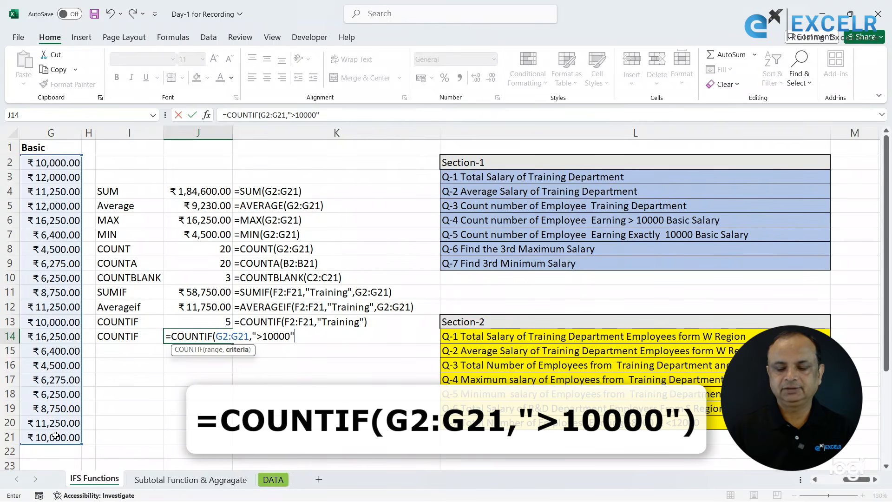
text())
key(Return)
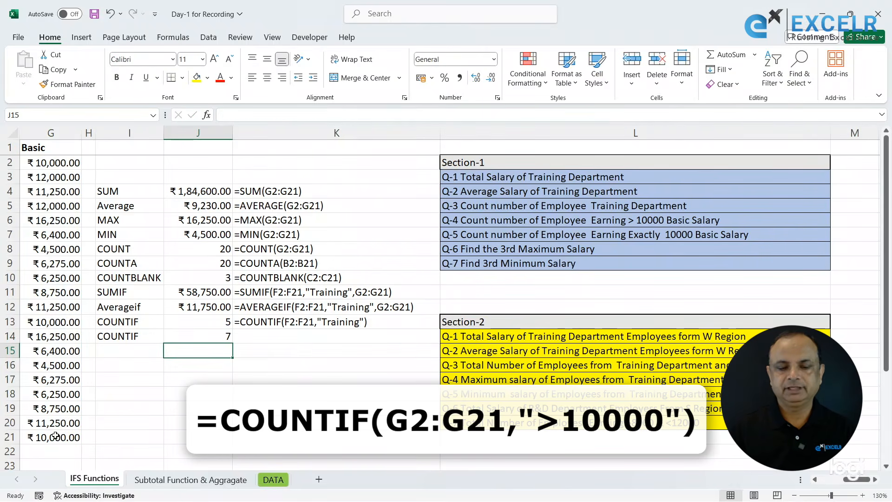
Step: Fill the FORMULATEXT formula from K13 down into K14 and compare the COUNT result in J8 with the COUNTIF result in J14
key(Up)
key(Right)
key(ctrl+d)
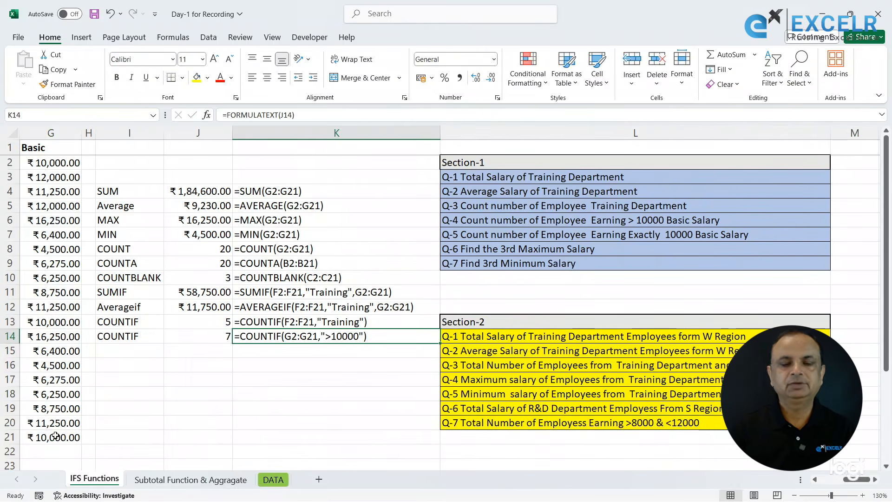
click(218, 250)
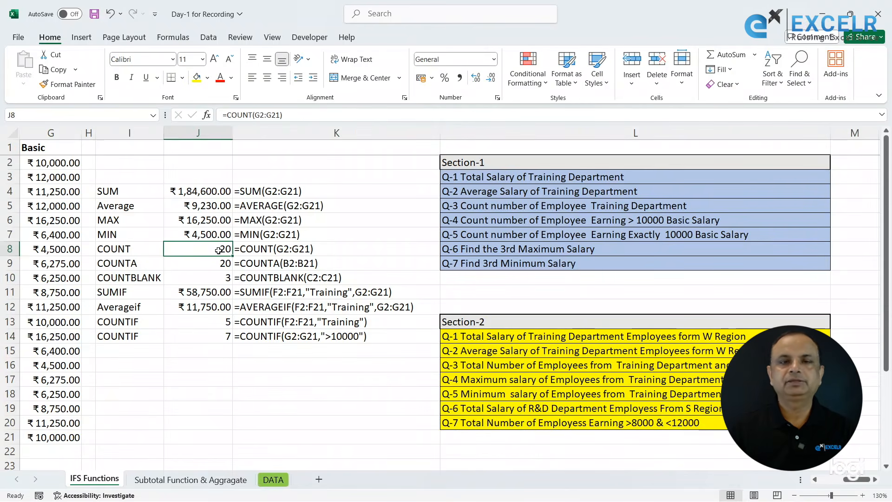
click(222, 340)
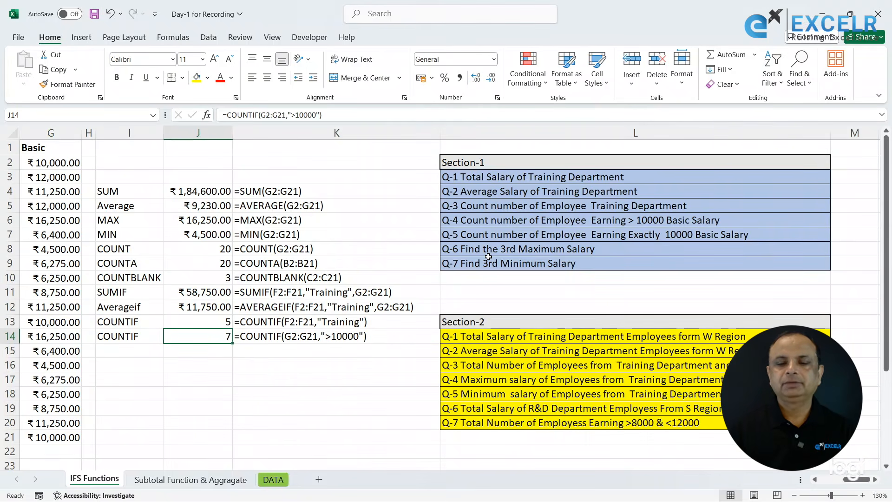
Step: Check Section-1's Q-5 on employees earning exactly 10000 and fill the COUNTIF label from I14 down into I15
click(497, 236)
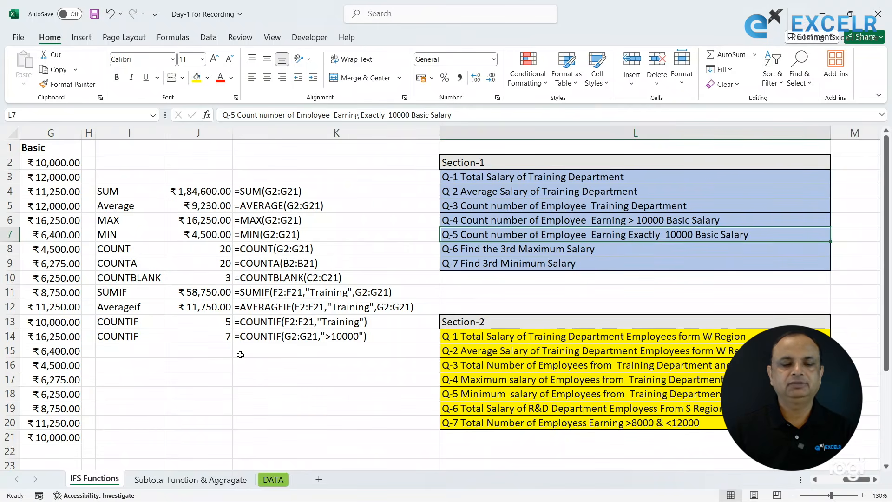
click(149, 354)
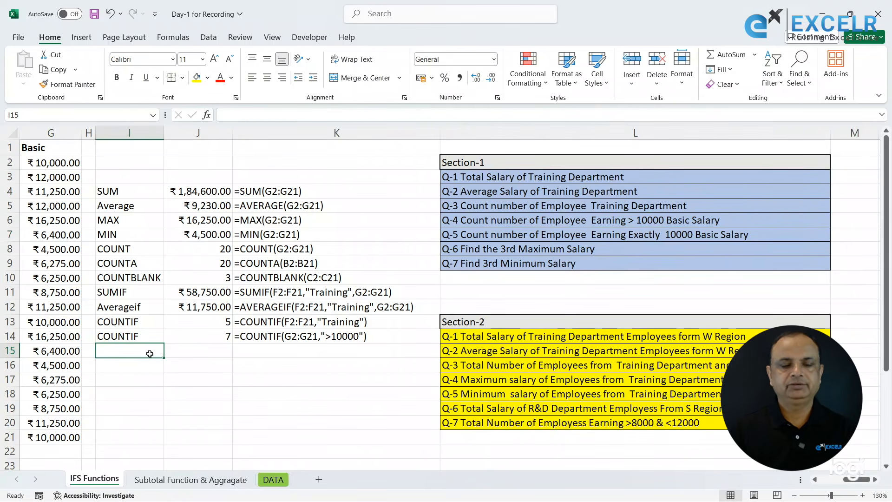
key(ctrl+d)
Step: Count the basic salaries of exactly 10000 in cell J15 with =COUNTIF(G2:G21,10000)
click(201, 354)
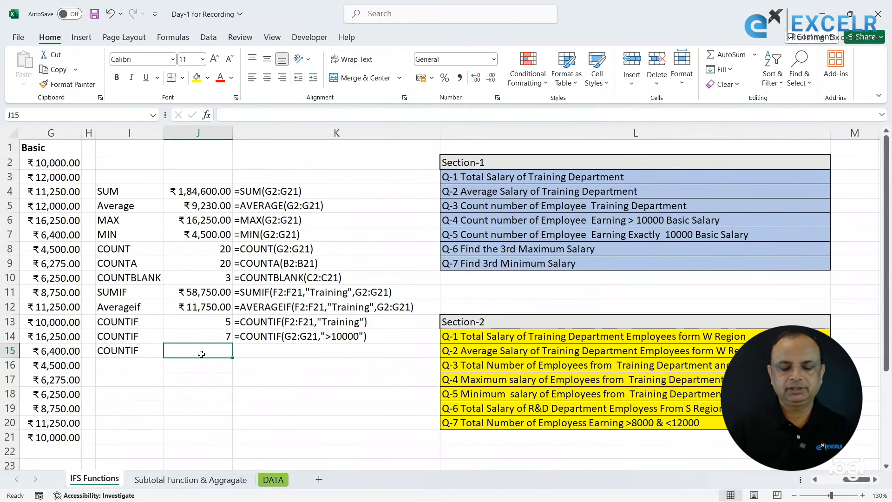
text(=countf)
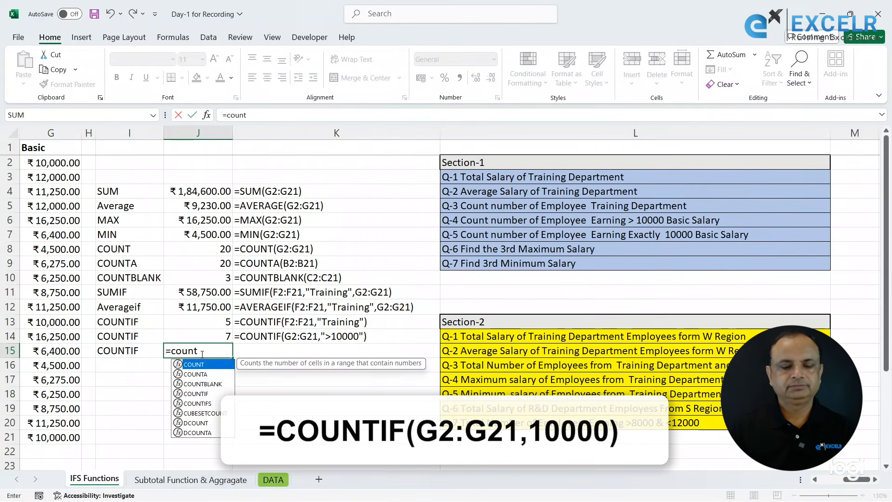
key(Down)
key(Down)
key(Down)
key(Tab)
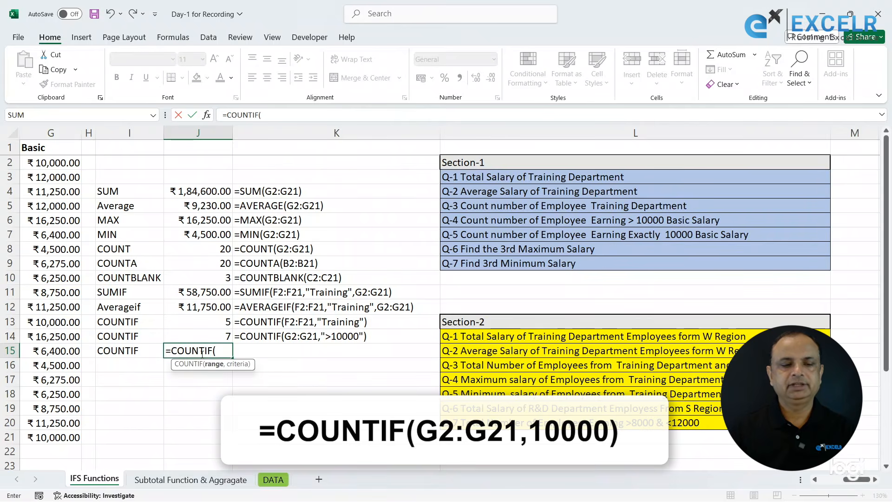
drag(63, 166, 64, 435)
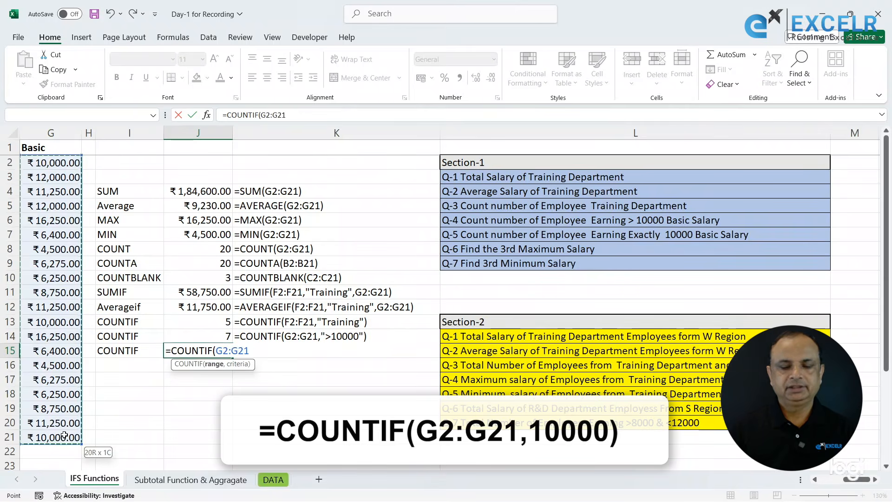
text(,)
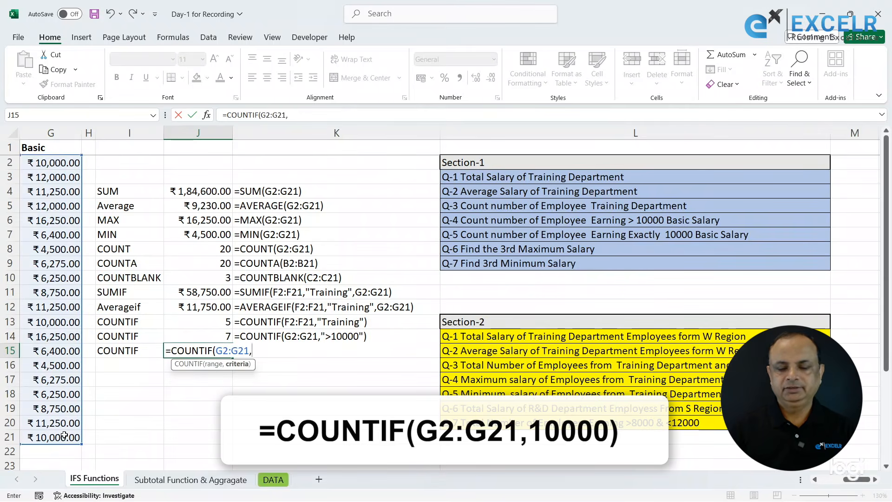
text(10000)
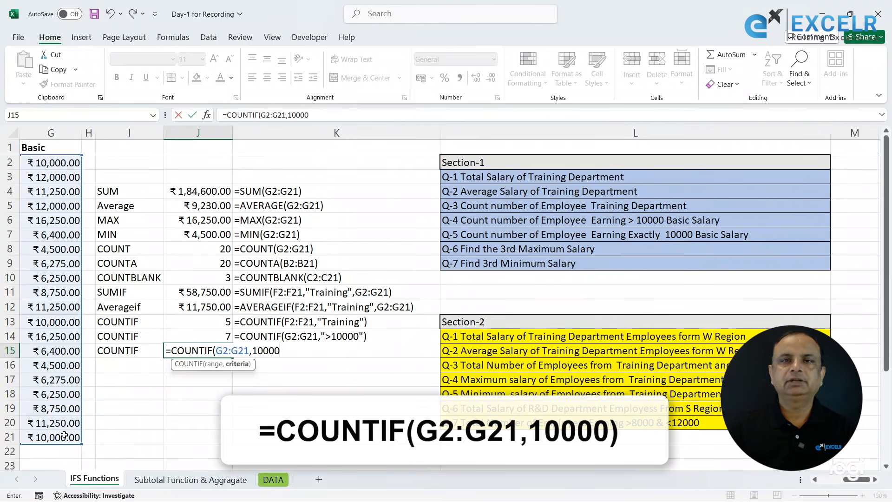
text())
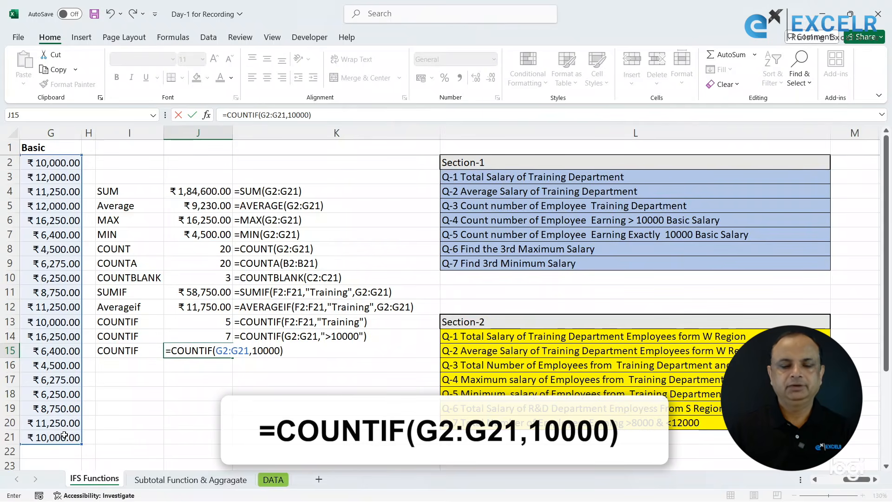
key(Return)
Step: Fill the FORMULATEXT formula from K14 down into K15 and compare the COUNT result in J8 with the COUNTIF result in J15
key(Up)
key(Right)
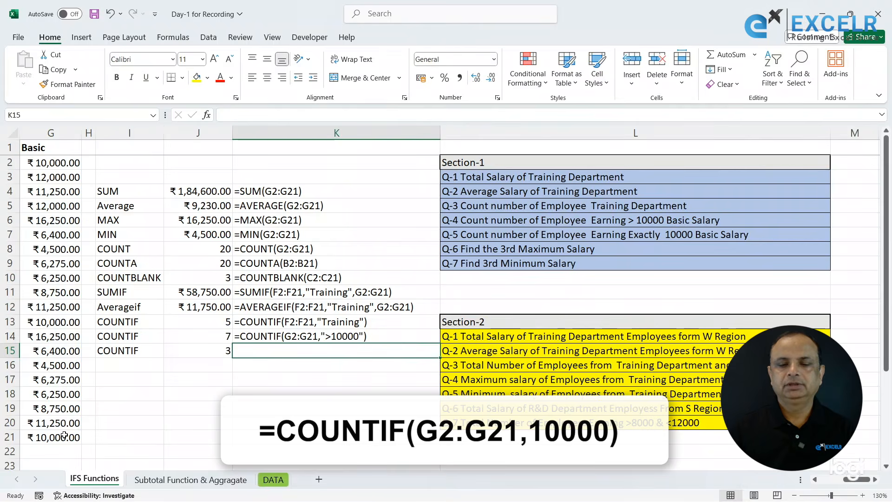
key(ctrl+d)
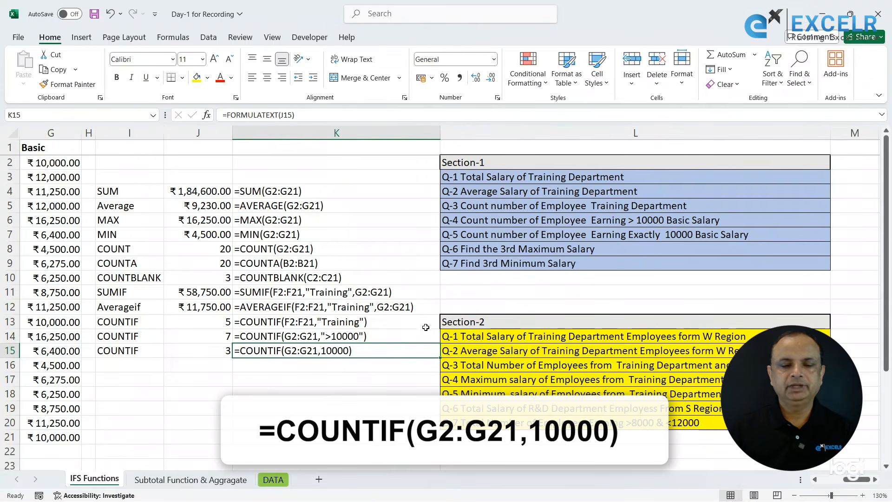
click(214, 246)
click(214, 351)
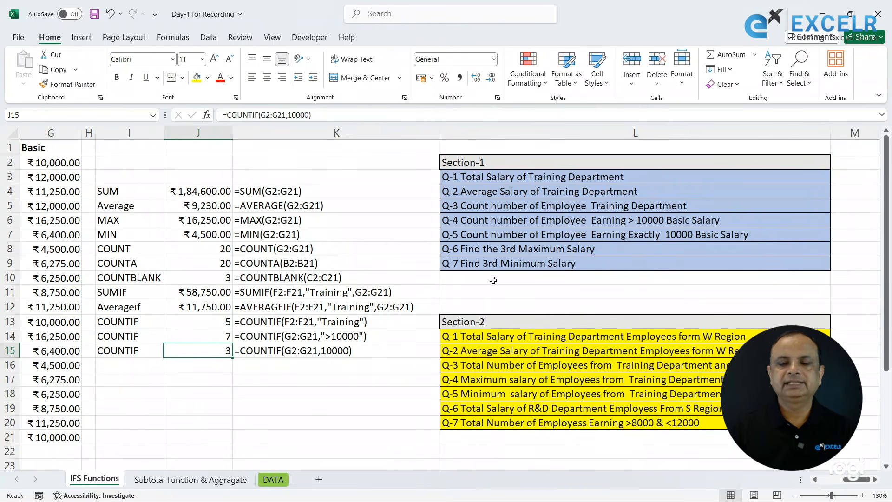
Step: Check Section-1's Q-6 on the 3rd maximum salary and label cell I16 as LARGE
click(492, 249)
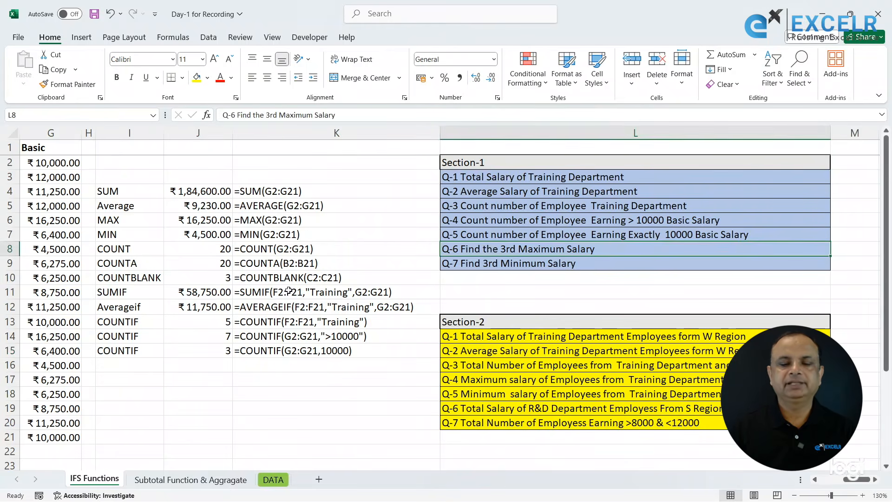
click(135, 366)
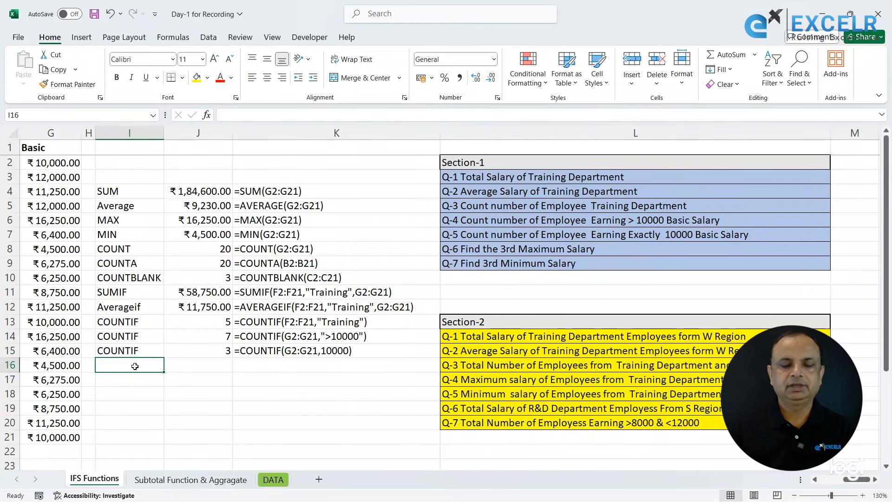
key(Left)
key(Left)
key(Left)
key(Left)
key(Left)
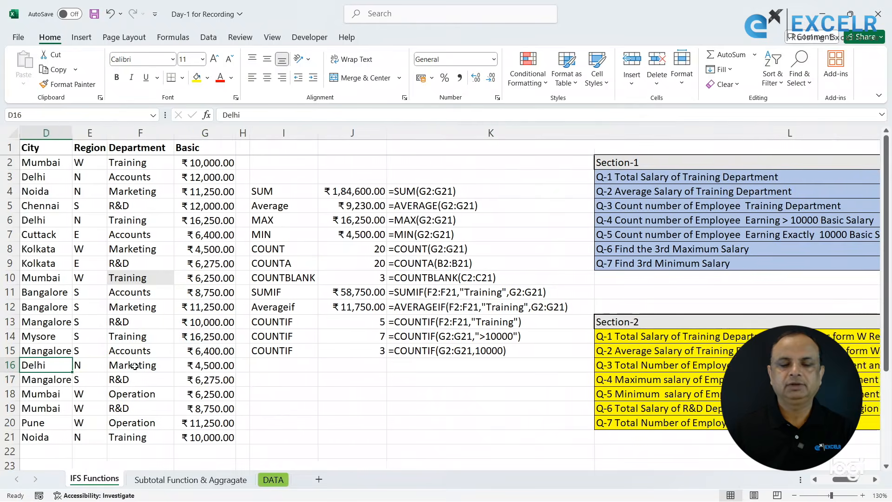
key(Left)
click(330, 367)
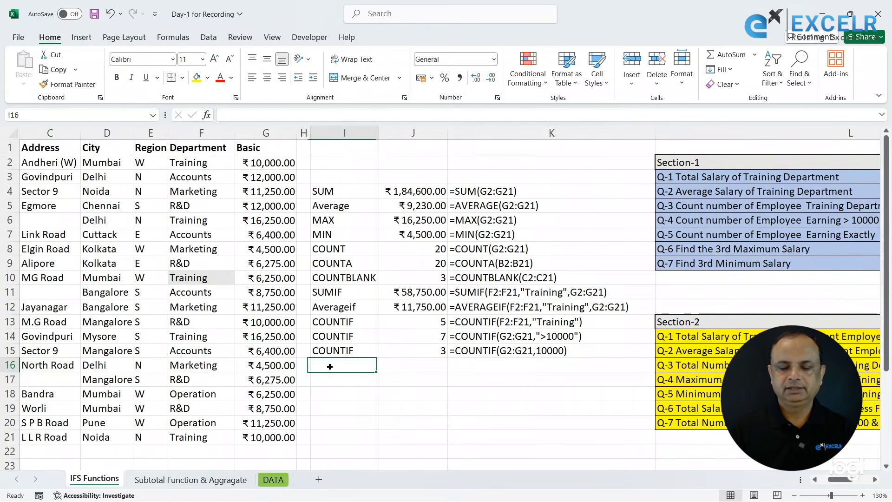
text(LARGE)
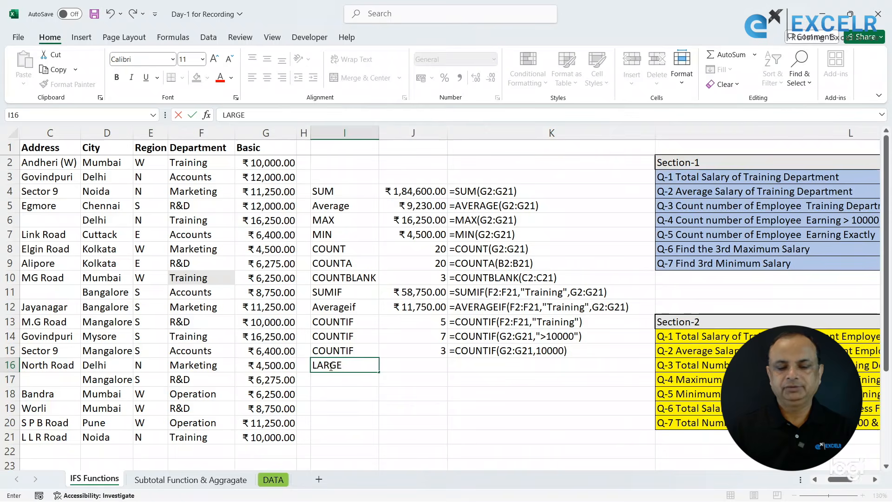
key(Tab)
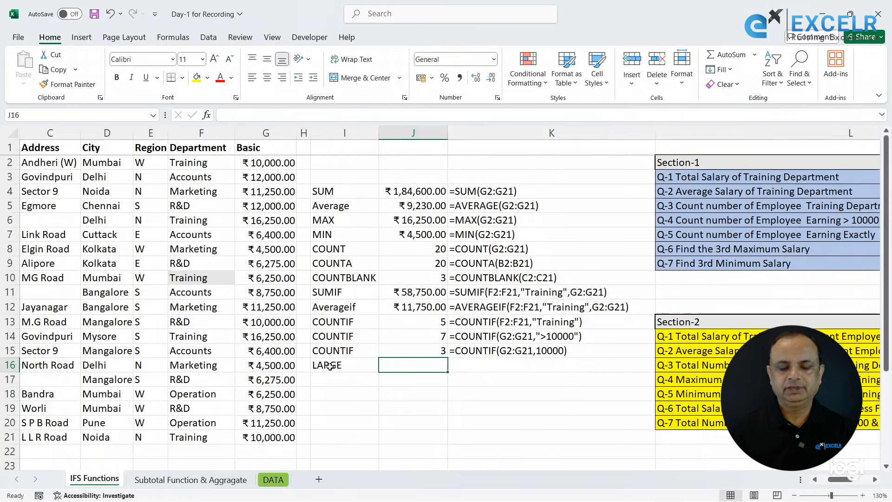
Step: Find the 3rd maximum basic salary in cell J16 with =LARGE(G2:G21,3)
text(=lar)
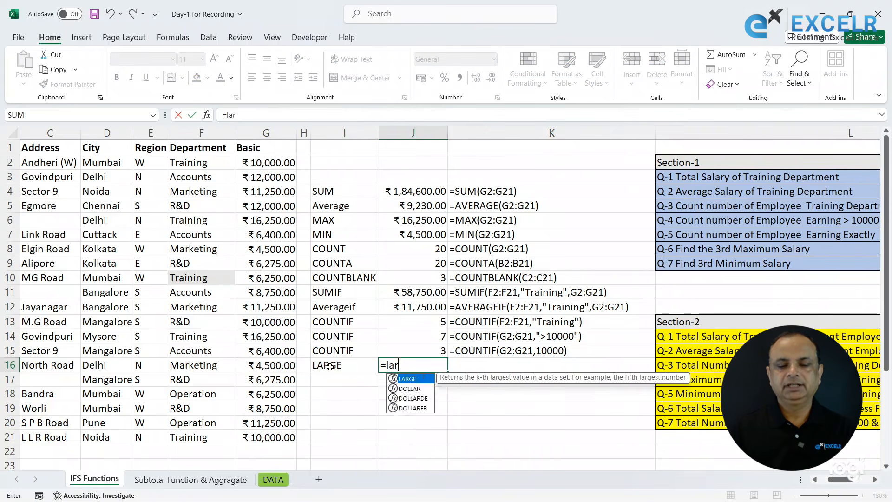
key(Tab)
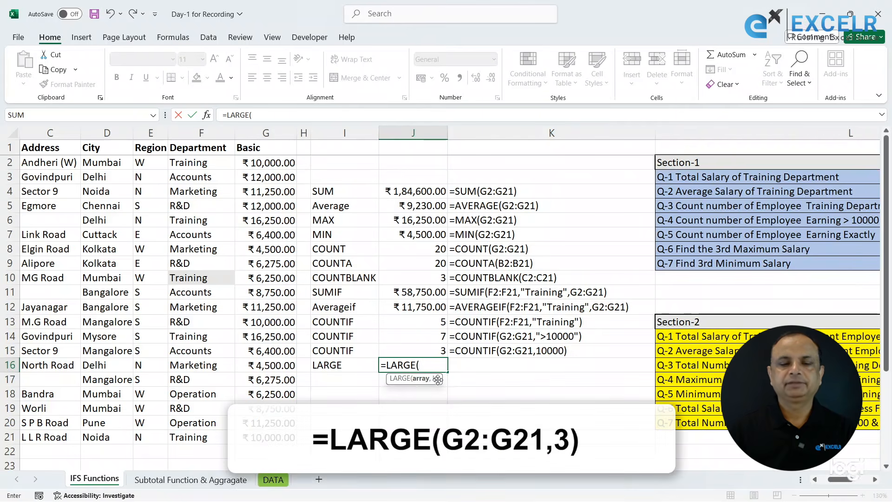
click(272, 164)
drag(272, 164, 278, 435)
text(,)
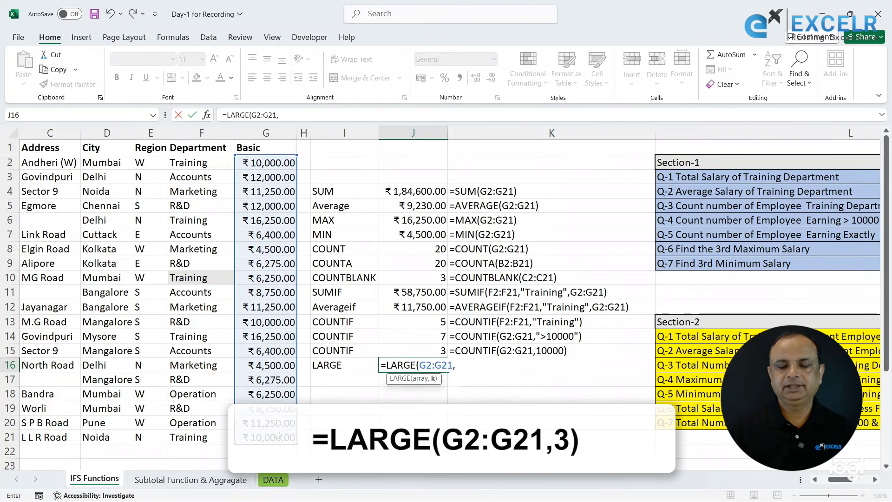
text(3)
key(Return)
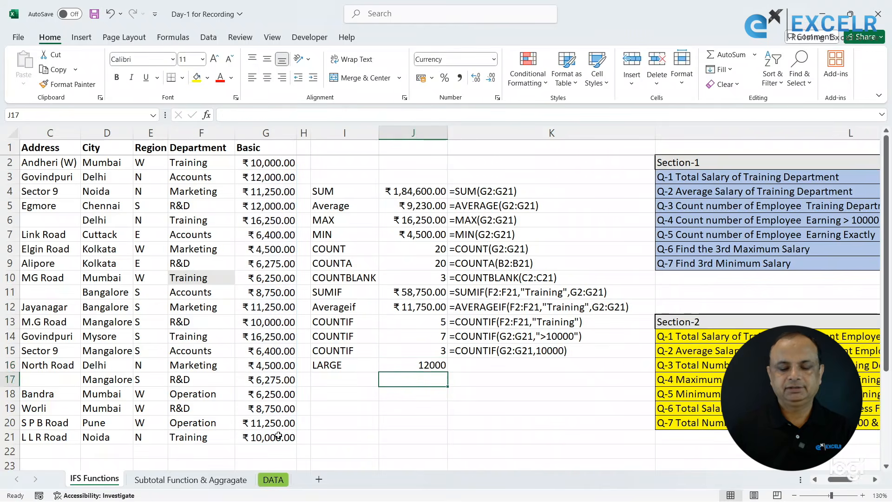
Step: Fill the FORMULATEXT formula from K15 down into K16 to display the LARGE formula
key(Up)
key(Right)
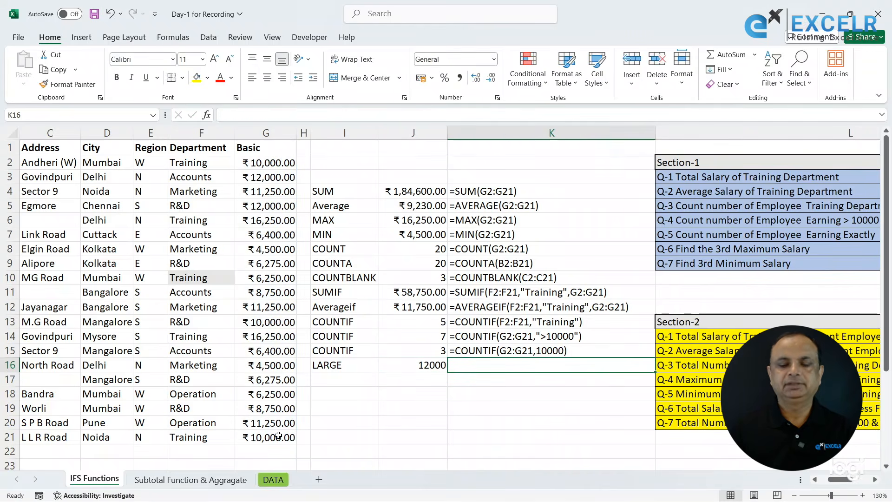
key(ctrl+d)
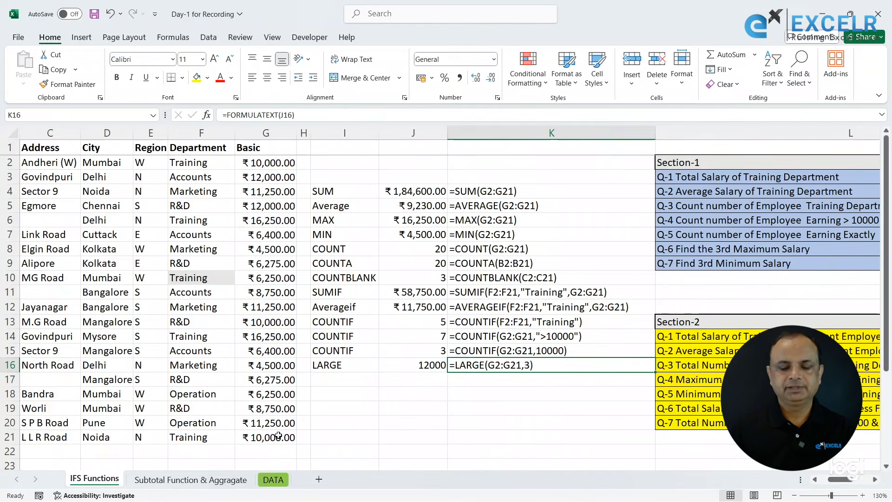
Step: Label cell I17 as SMALL and find the 3rd minimum basic salary in J17 with =SMALL(G2:G21,3)
click(336, 378)
text(SMALL)
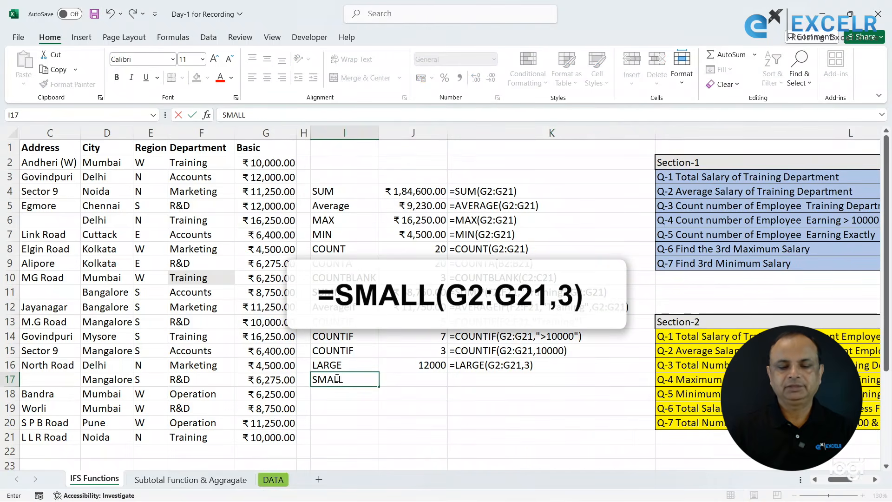
key(Tab)
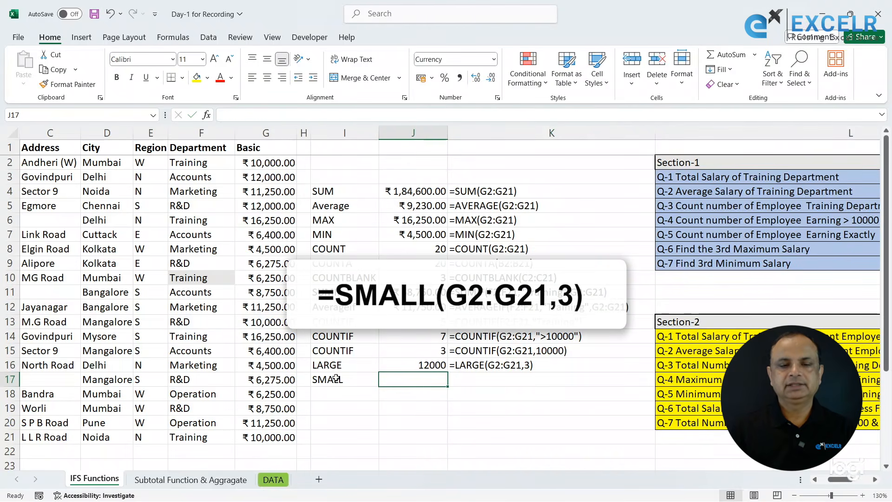
text(=sm)
key(Tab)
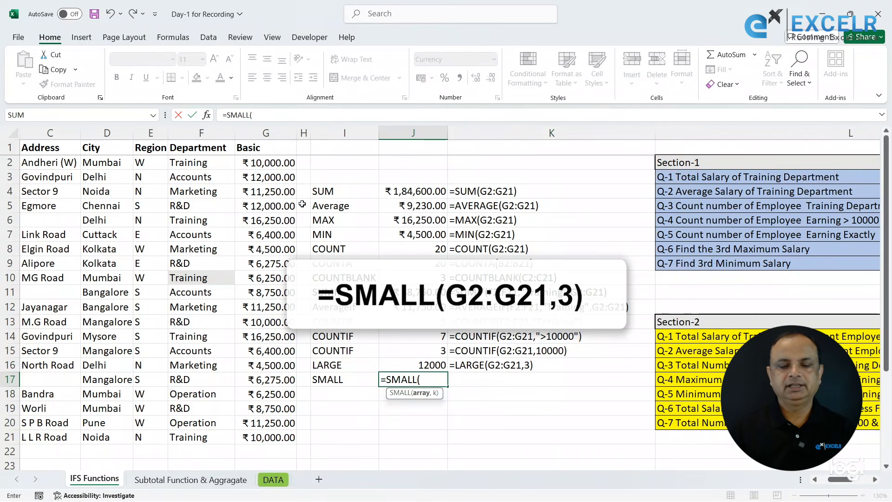
click(263, 164)
drag(260, 192, 276, 437)
text(,)
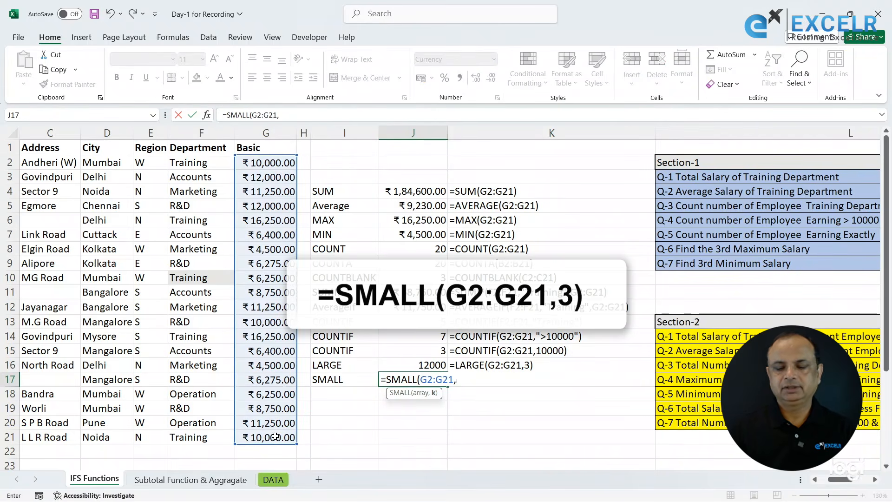
text(3)
key(Return)
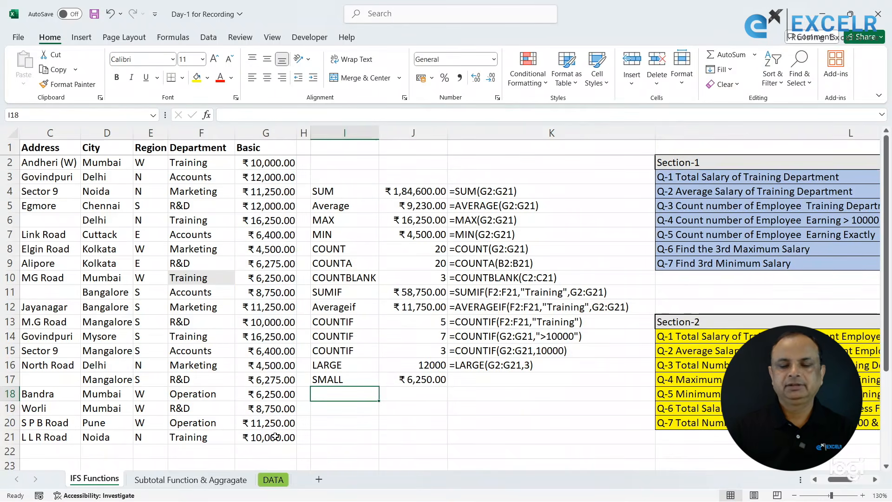
Step: Fill the FORMULATEXT formula from K16 down into K17 and move on to the Section-2 questions in column L
key(Up)
key(Right)
key(Right)
key(Right)
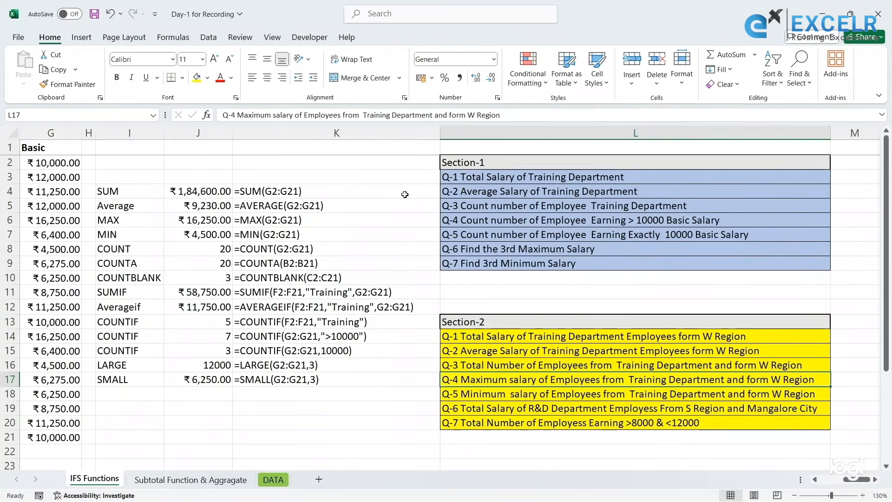
Step: Check Section-2's Q-1 on the total salary of Training employees from W Region and label cell I18 as SUMIFS
click(129, 393)
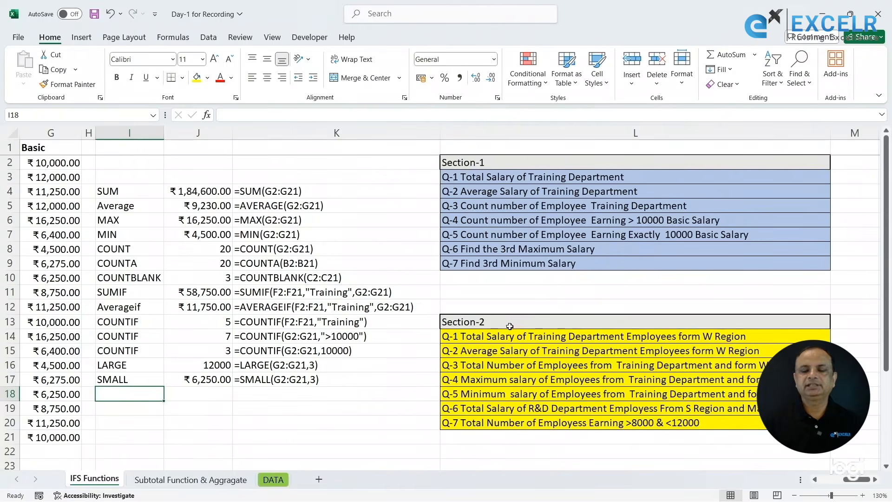
click(502, 339)
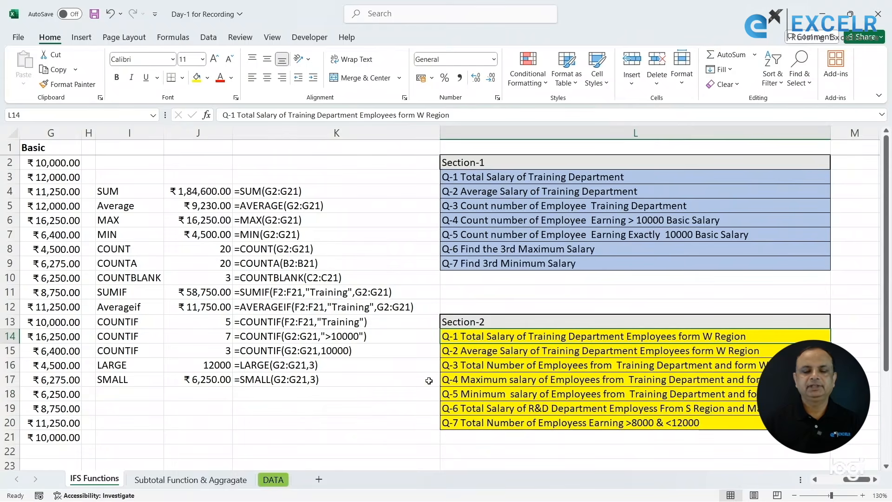
click(141, 397)
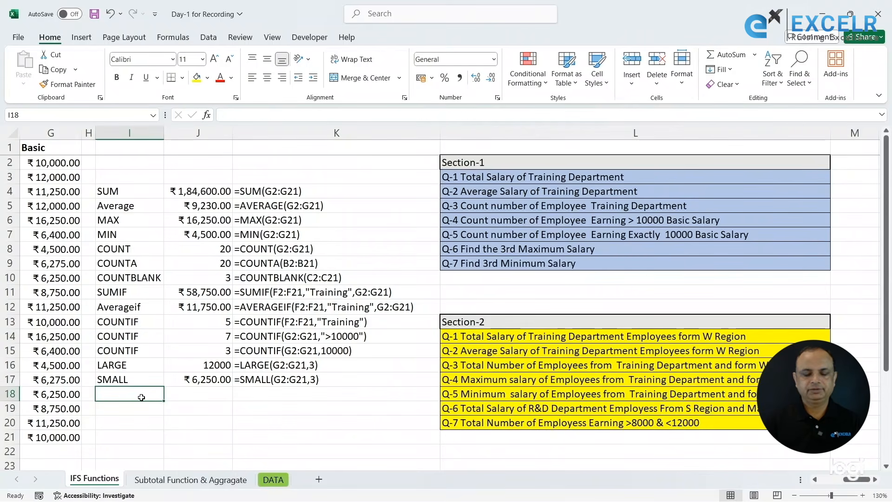
text(SUMIFS)
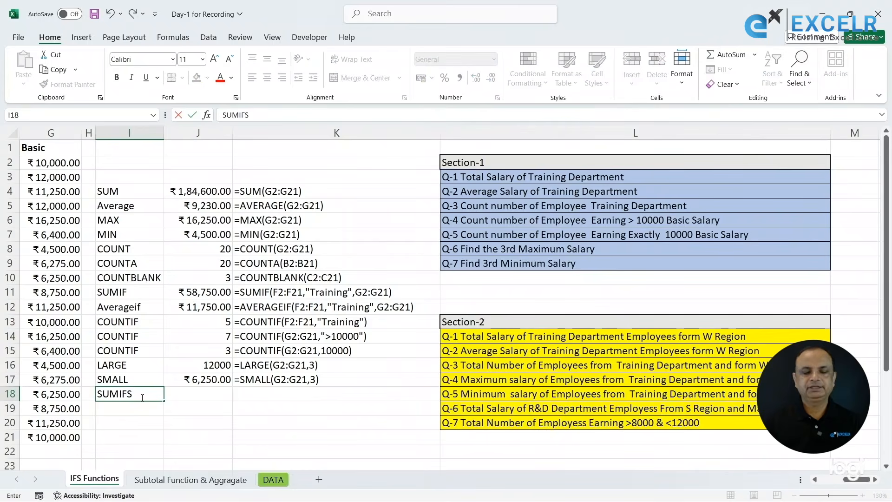
key(Tab)
Step: Start a SUMIFS formula in cell J18 with the basic salaries G2:G21 as the sum range
key(Left)
key(Left)
key(Left)
key(Left)
key(Left)
key(Left)
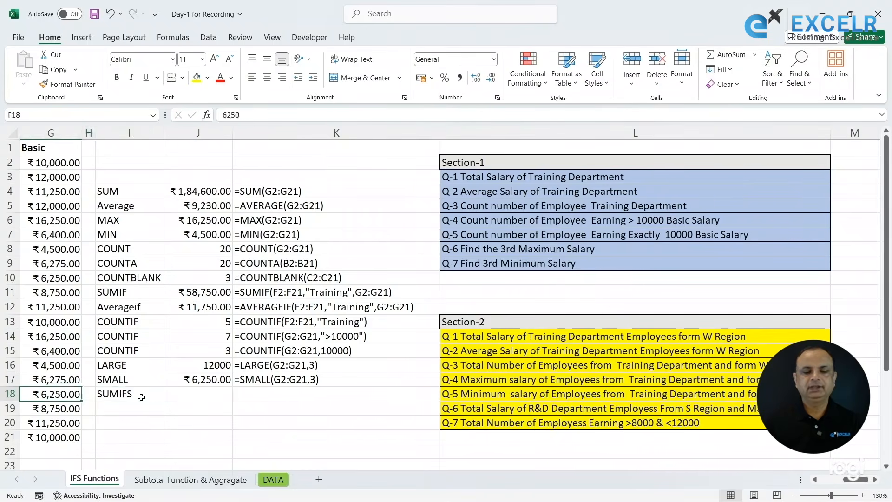
key(Left)
key(Left)
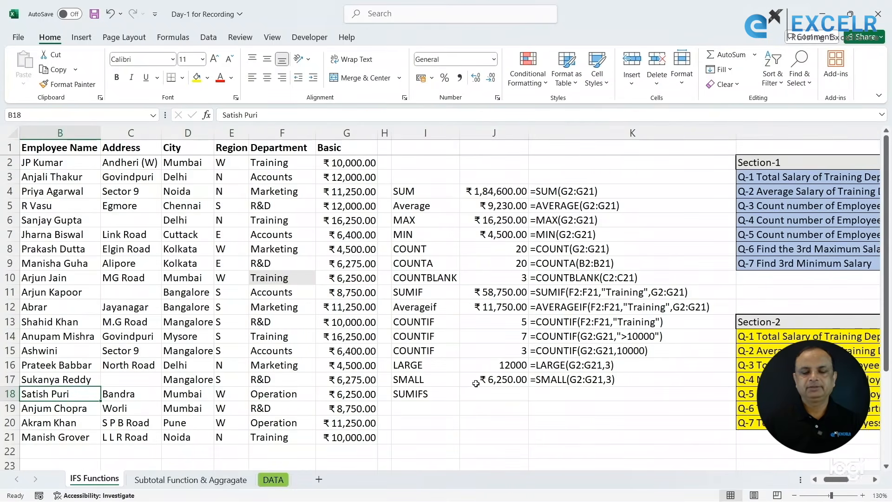
click(493, 394)
text(=)
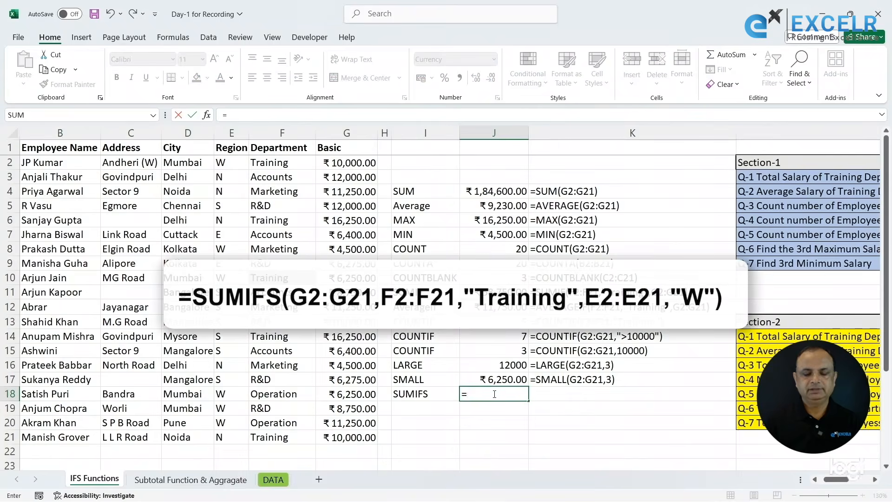
text(sumi)
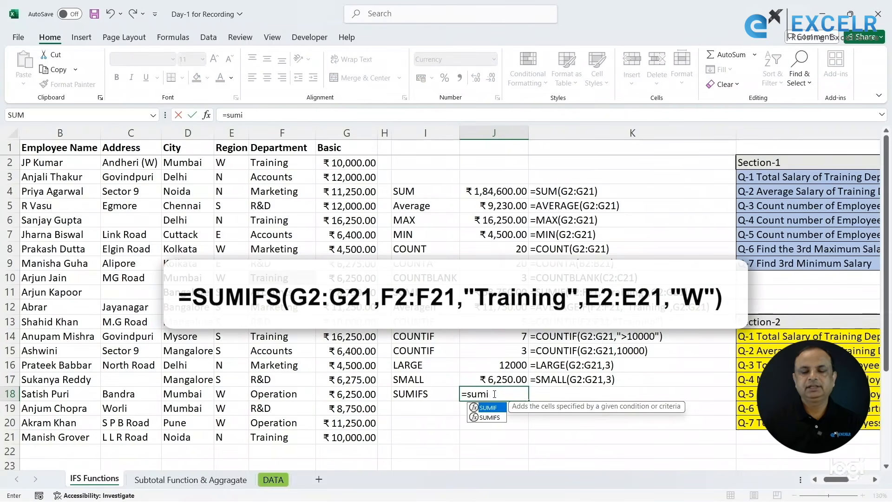
key(Down)
key(Tab)
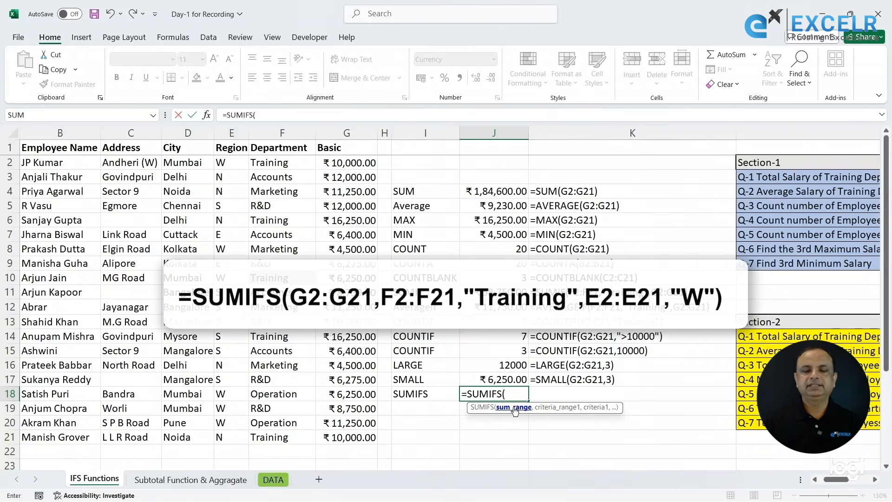
drag(340, 165, 344, 438)
text(,)
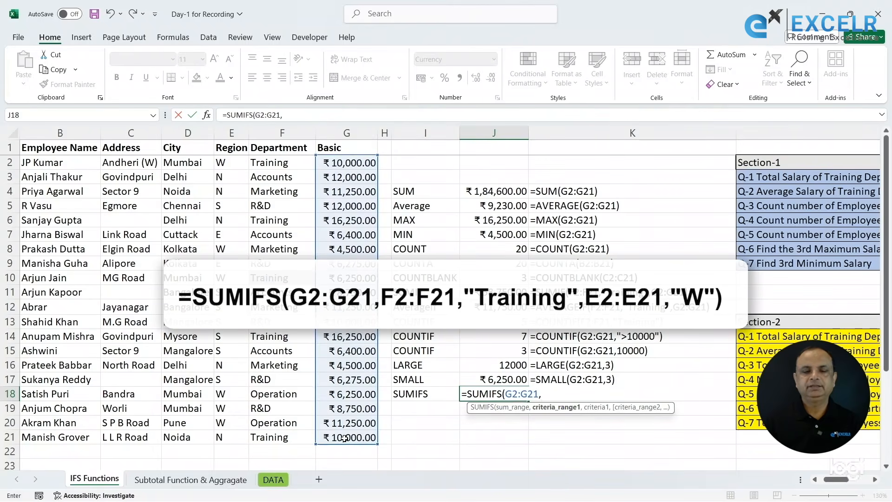
Step: Add the department range F2:F21 with "Training" as the first criterion of the SUMIFS formula
drag(278, 165, 281, 440)
text(,)
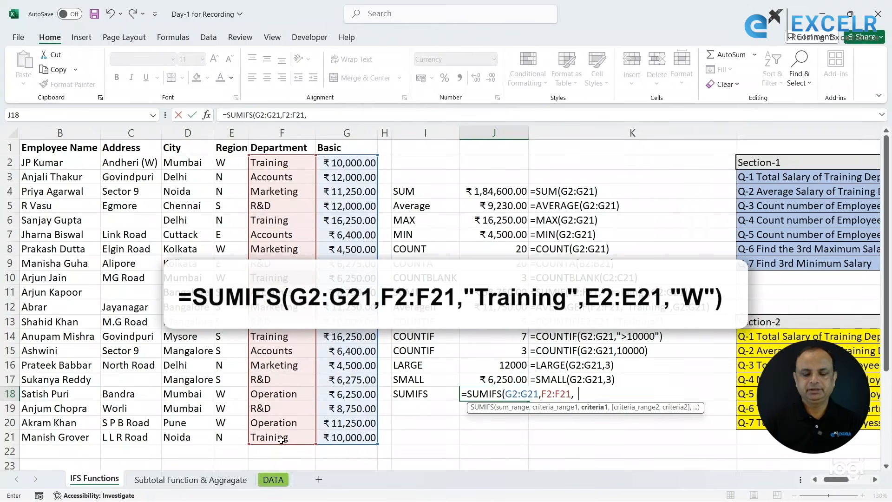
text("TRai)
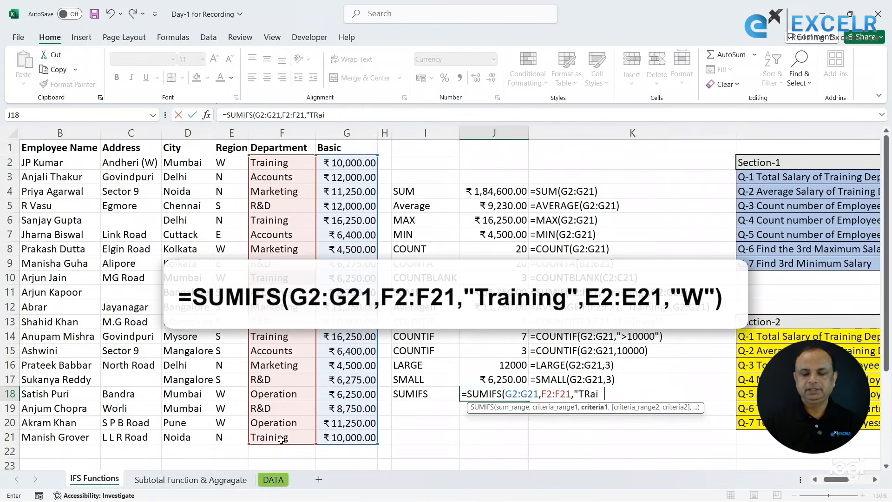
text(ning",)
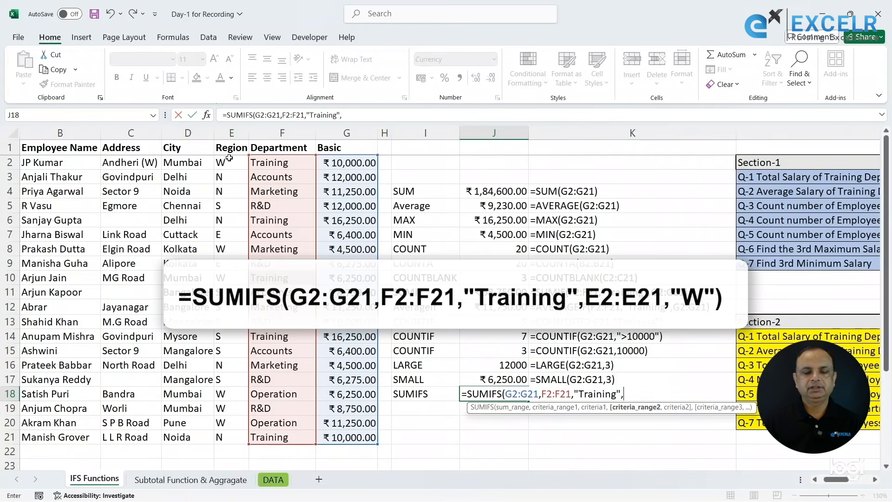
Step: Complete the SUMIFS formula in J18 with the region range E2:E21 and "W" as the second criterion
drag(228, 160, 228, 206)
drag(231, 397, 228, 437)
text(,)
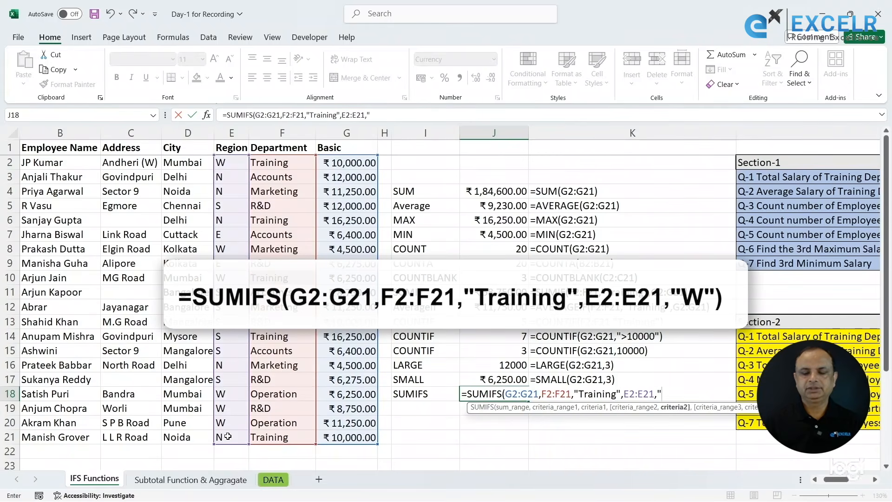
text("W"))
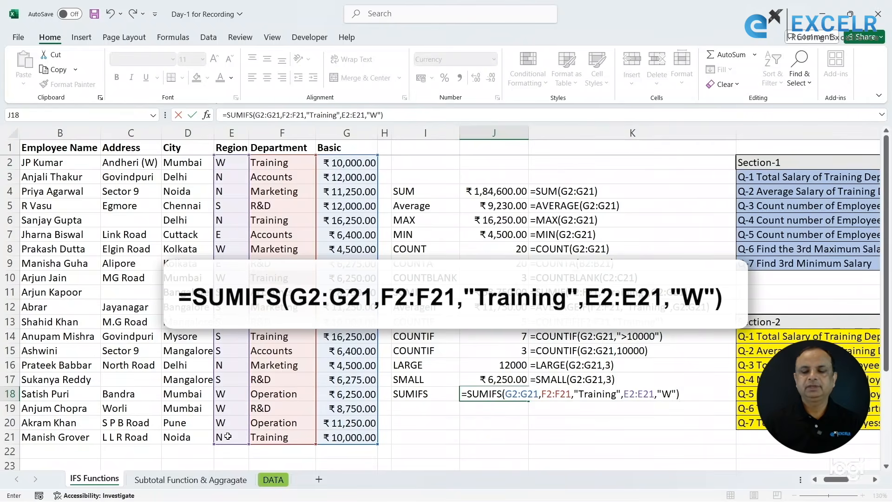
key(Return)
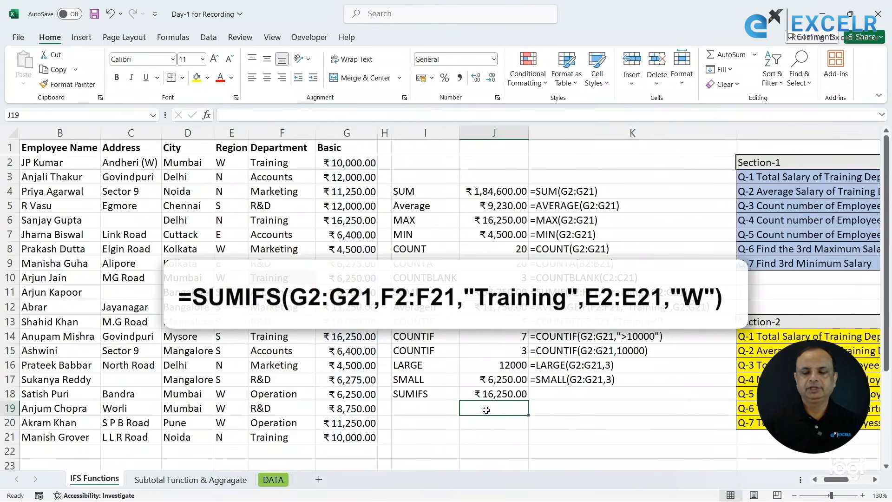
Step: Fill the FORMULATEXT formula from K17 down into K18 and autofit column K to the longer text
click(551, 394)
key(ctrl+d)
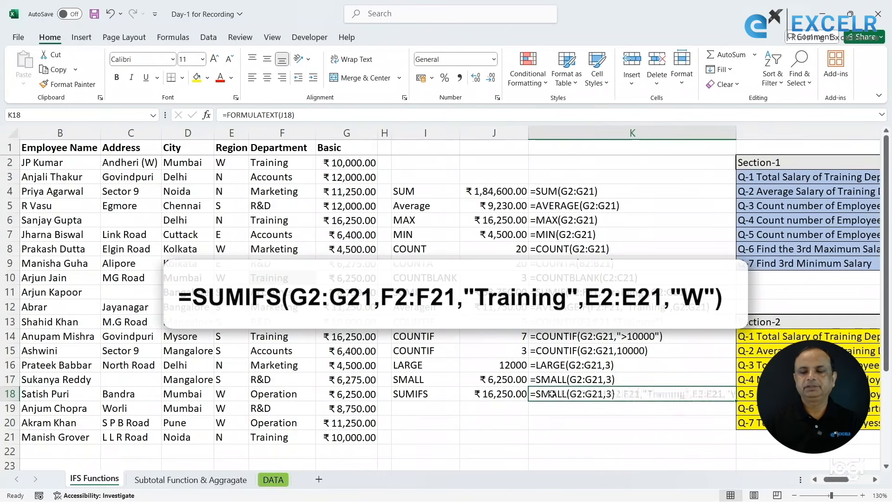
double_click(737, 131)
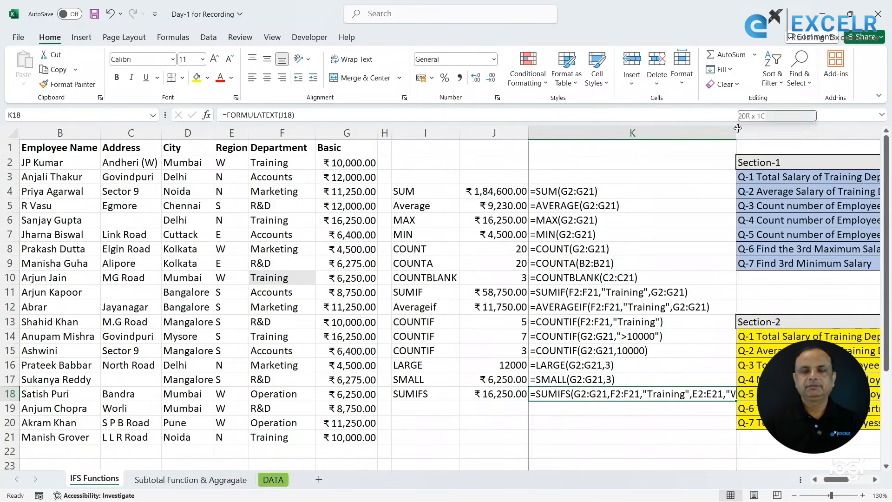
Step: Check Section-2's Q-2 on the average salary of Training Department employees from W Region
click(409, 408)
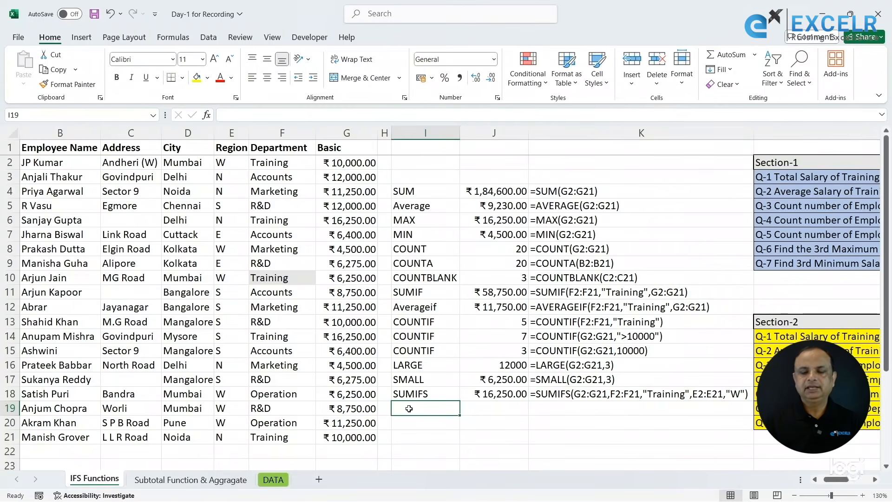
click(774, 354)
key(Right)
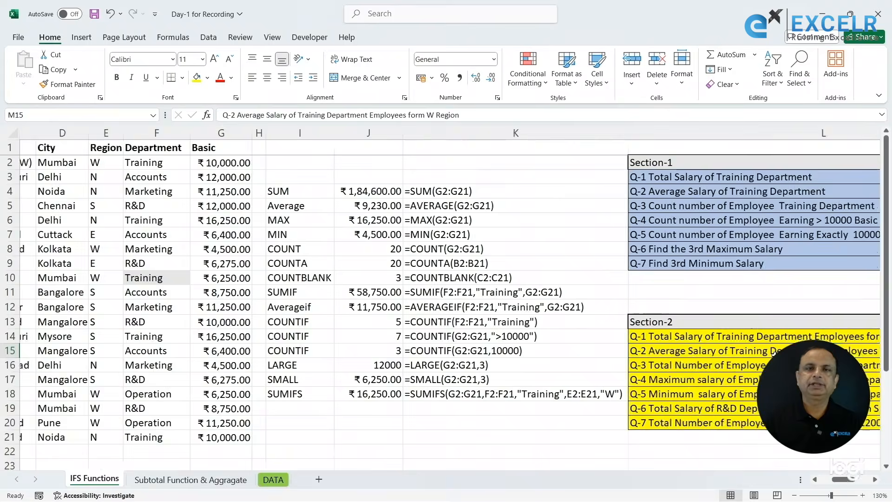
click(598, 353)
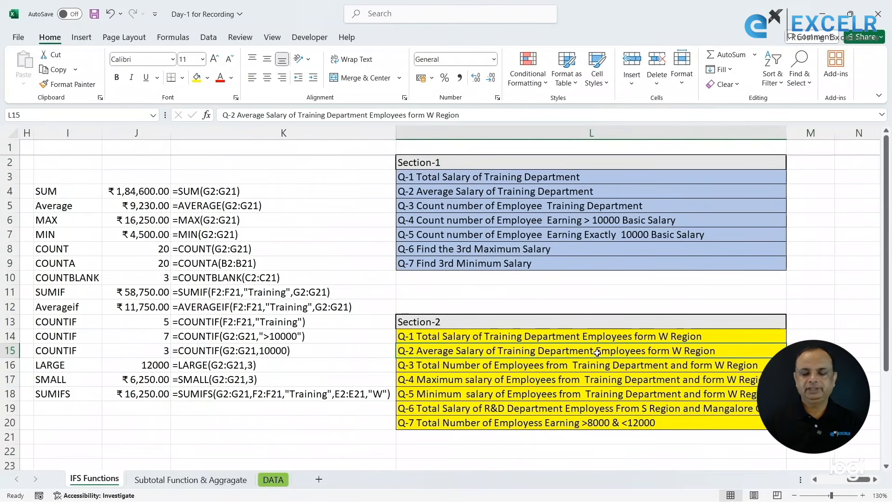
Step: Return from the questions to the Department column and collapse the ribbon to show more worksheet rows
key(Left)
key(Left)
key(Left)
key(Left)
key(Left)
key(Left)
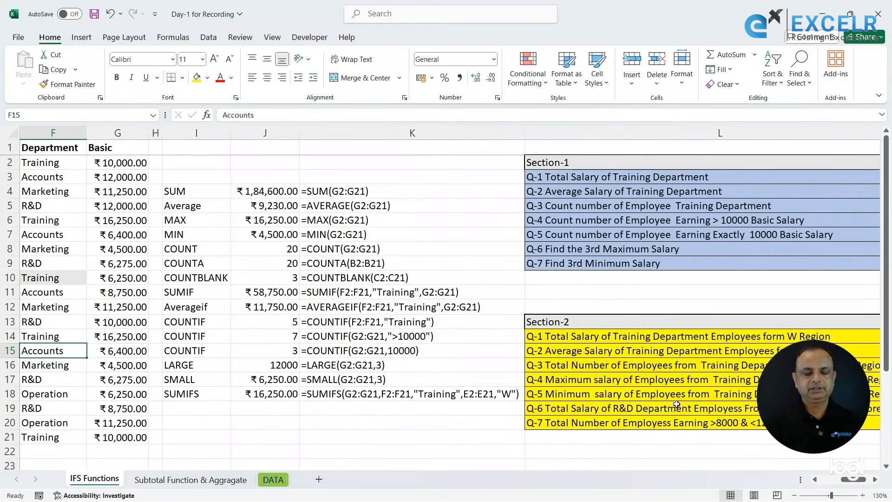
key(ctrl+F1)
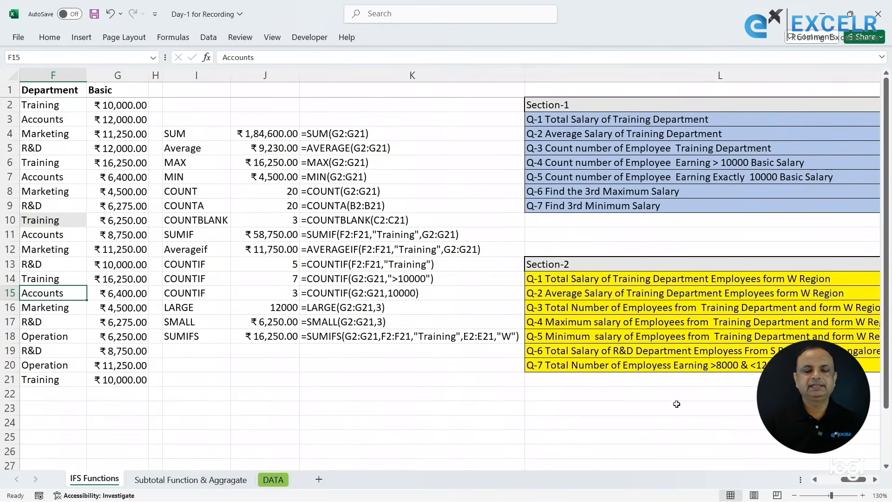
Step: Label cell I19 AVERAGEIFS, below the SUMIFS label in the summary
click(219, 351)
key(Left)
key(Left)
key(Left)
key(Left)
key(Left)
key(Left)
key(Left)
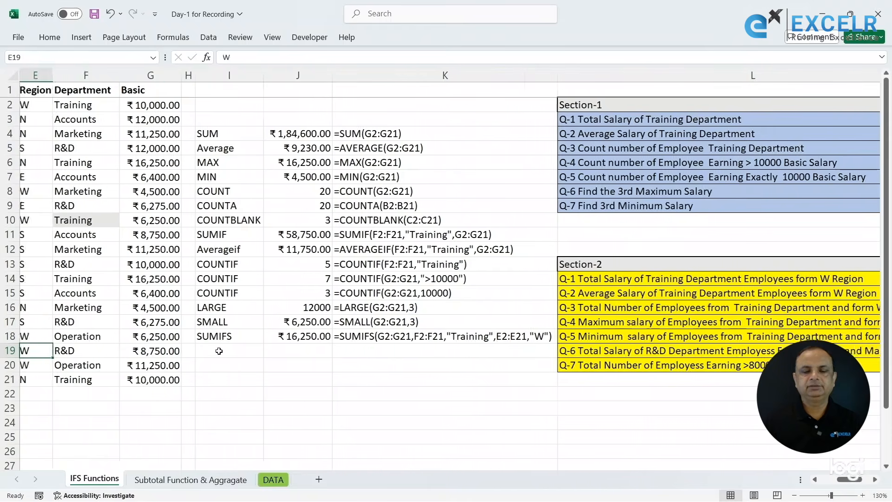
click(407, 351)
text(AVERA)
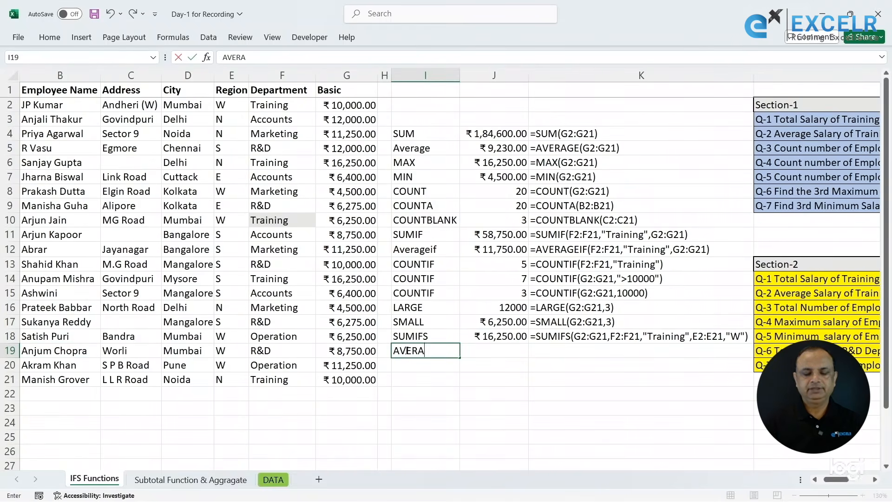
text(GEIFS)
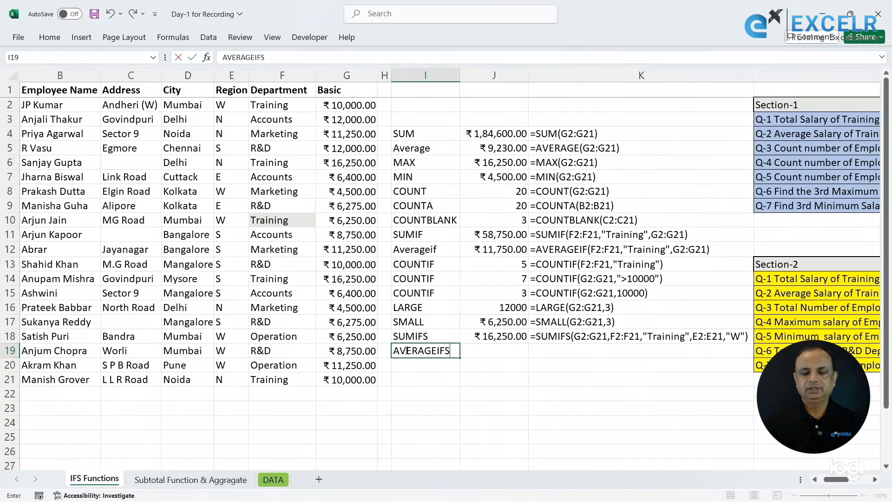
key(Tab)
Step: Start an AVERAGEIFS formula in J19 with the Basic salary range G2:G21 as the average range
text(=aver)
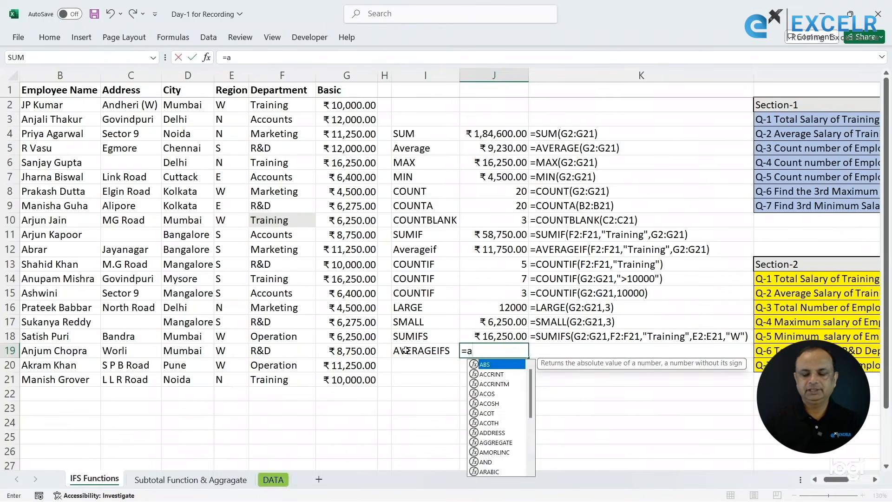
key(Down)
key(Down)
key(Down)
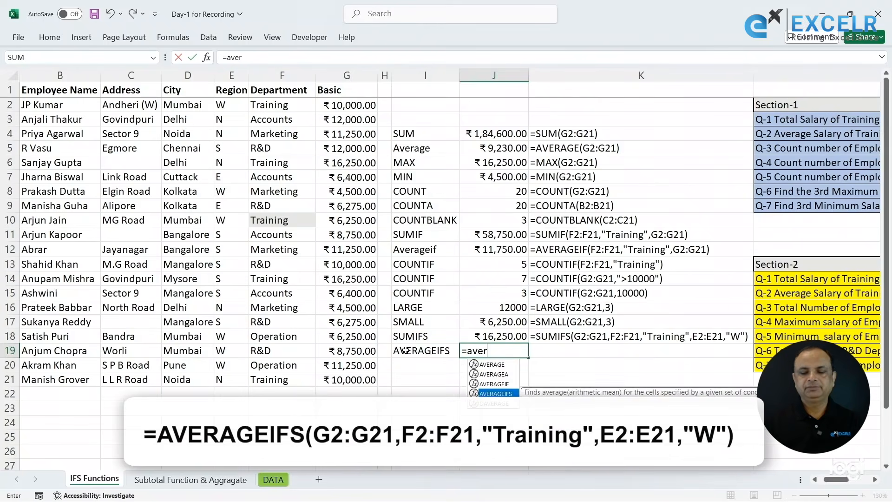
key(Tab)
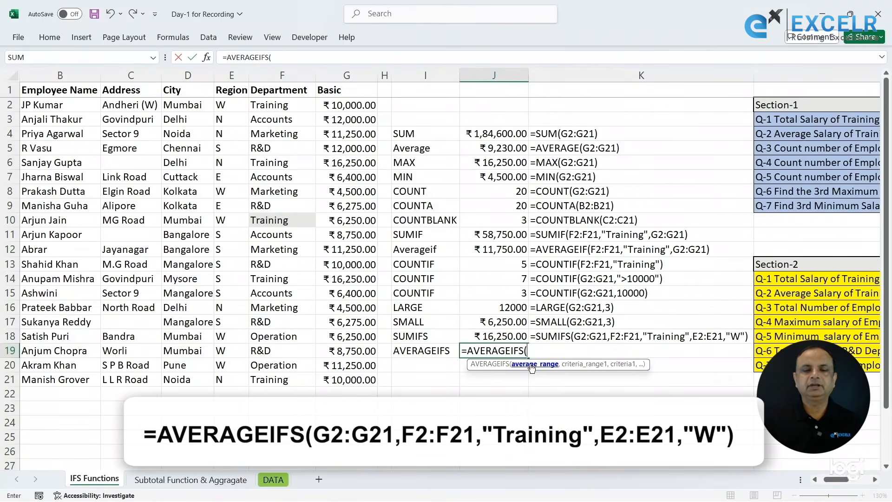
drag(336, 109, 346, 380)
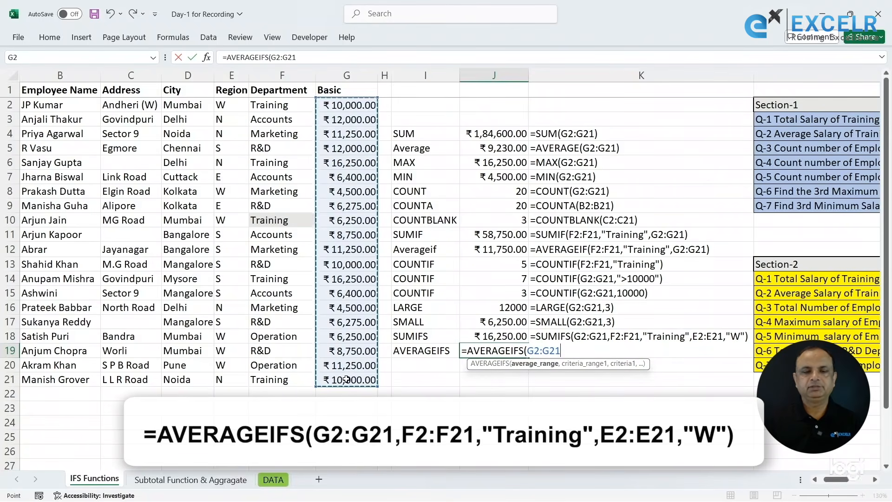
Step: Add the Department range F2:F21 with "Training" as the first criterion of the AVERAGEIFS formula
text(,)
drag(274, 107, 279, 378)
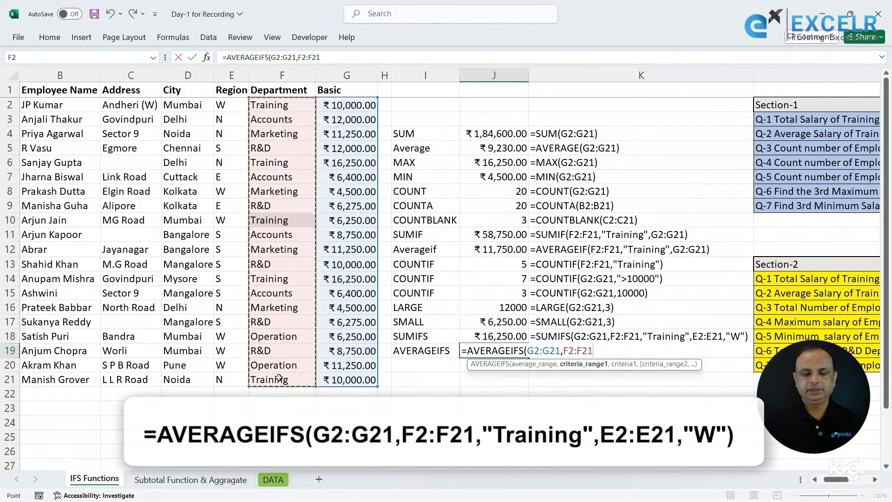
text(,"Tra)
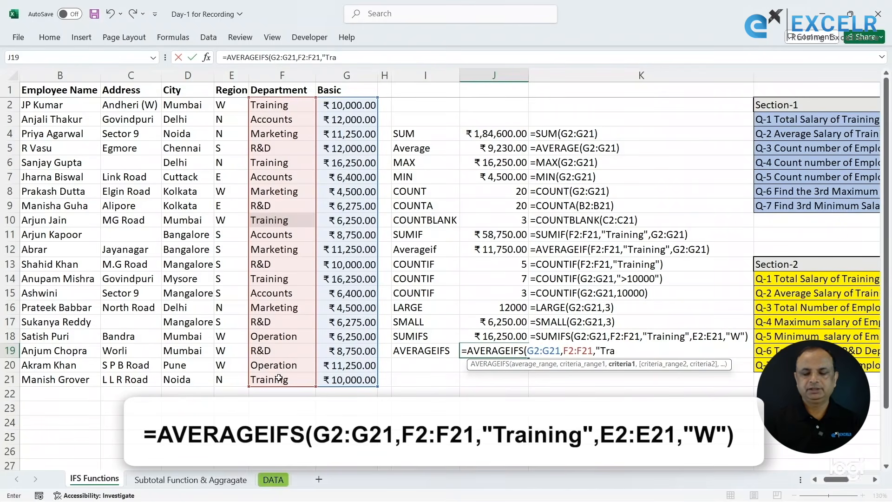
text(ining)
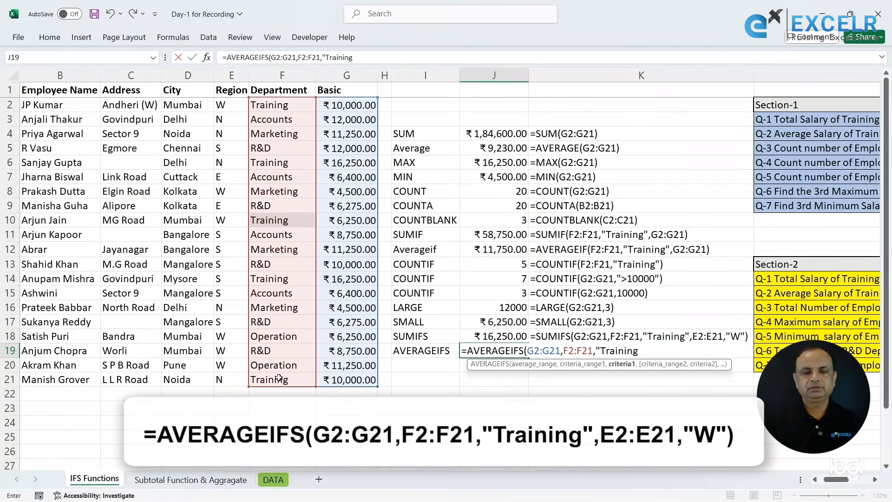
text(",)
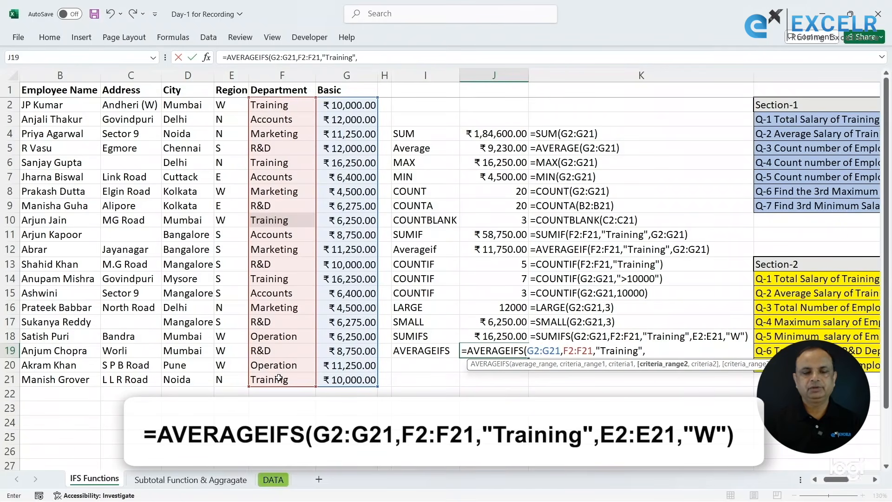
Step: Complete the AVERAGEIFS formula in J19 with the Region range E2:E21 and "W" as the second criterion
click(228, 106)
drag(224, 132, 225, 379)
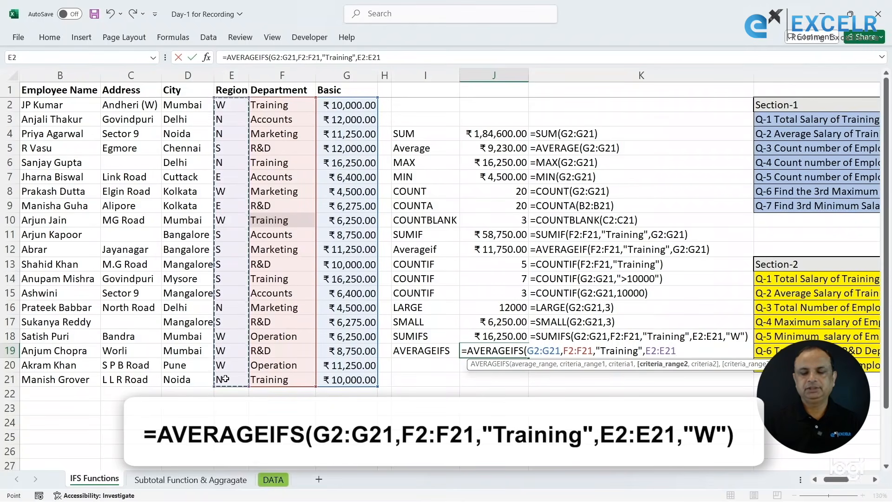
text(,"W)
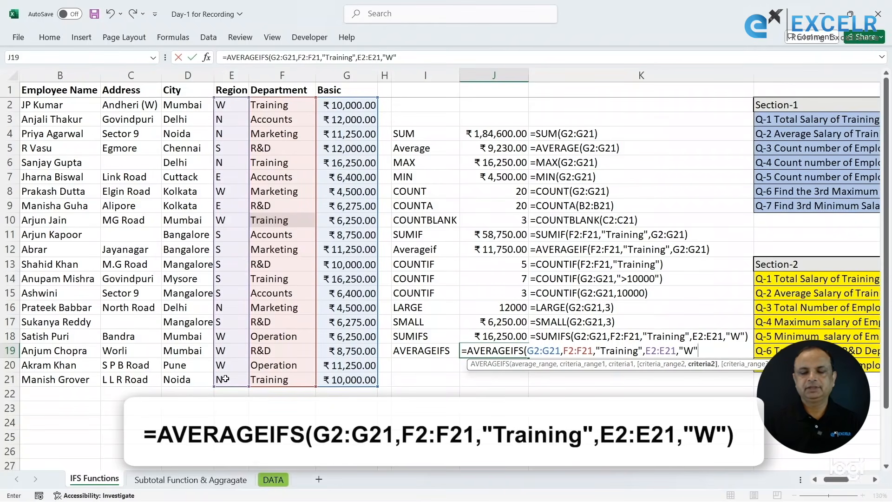
text("))
key(Return)
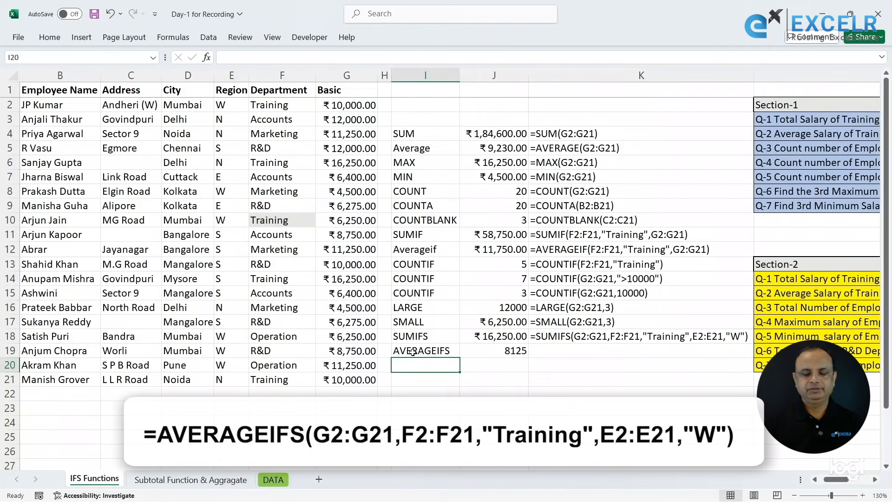
Step: Fill the FORMULATEXT formula from K18 down into K19, and compare the average formulas in J5, J12 and J19
click(556, 347)
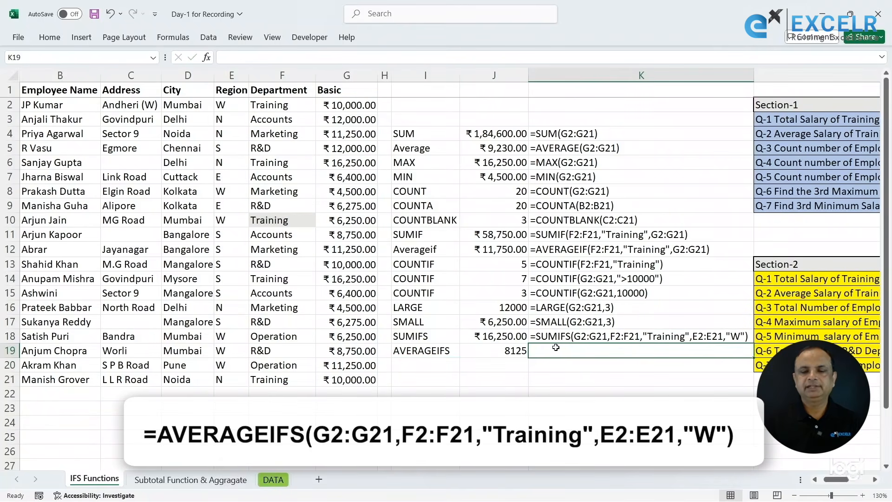
key(ctrl+d)
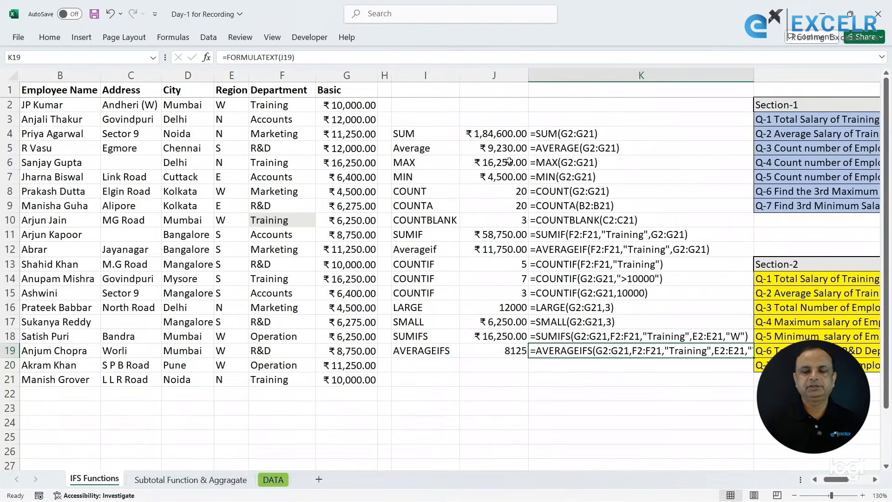
click(496, 149)
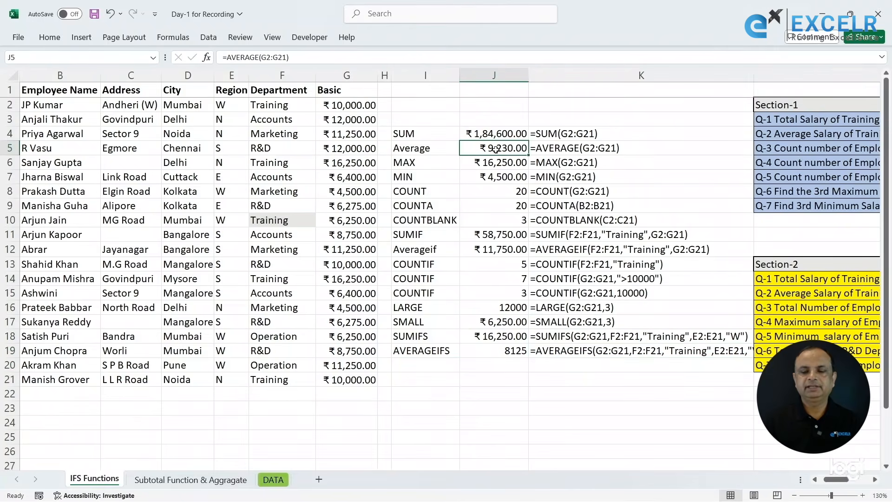
click(496, 249)
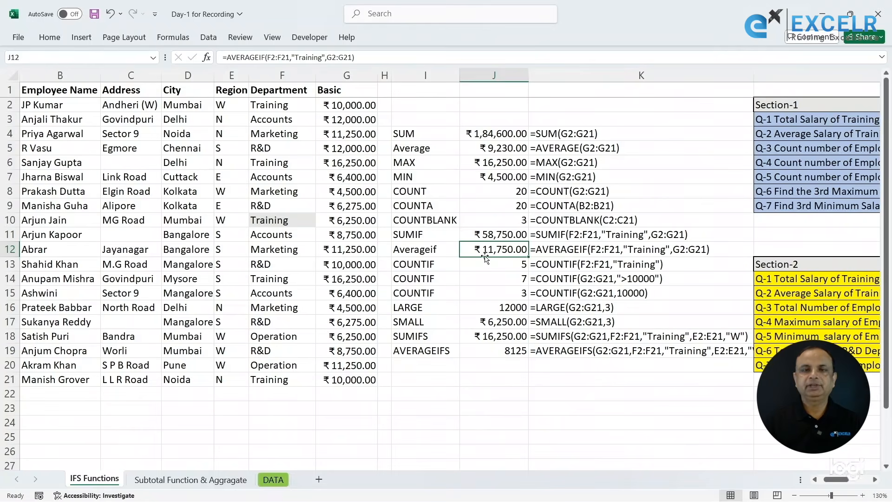
click(497, 351)
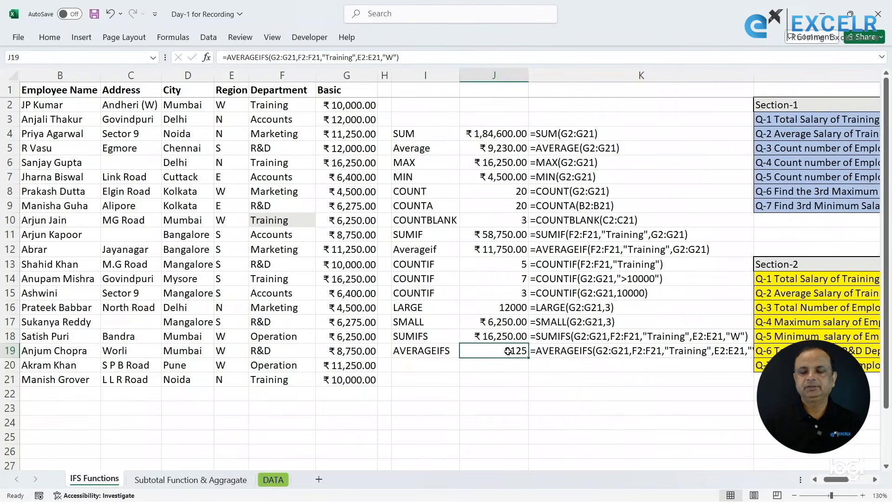
Step: Check Section-2's Q-3 on the total number of Training Department employees from W Region
click(786, 307)
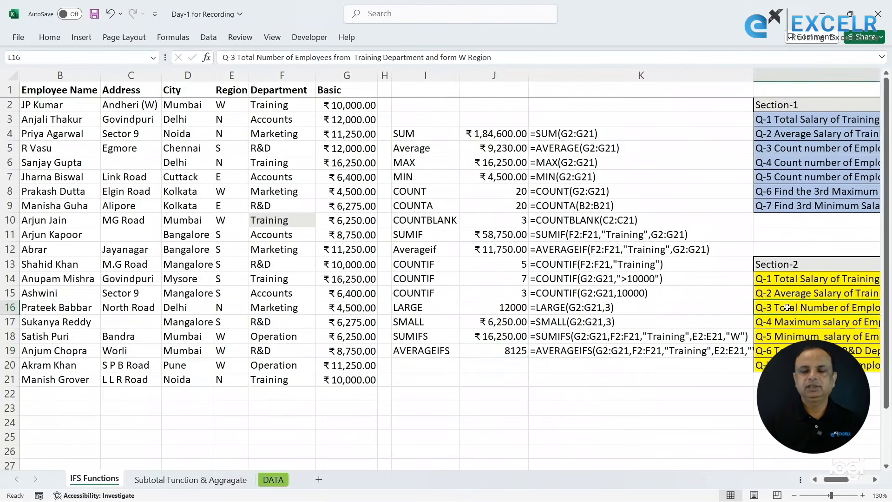
key(Right)
drag(788, 308, 383, 307)
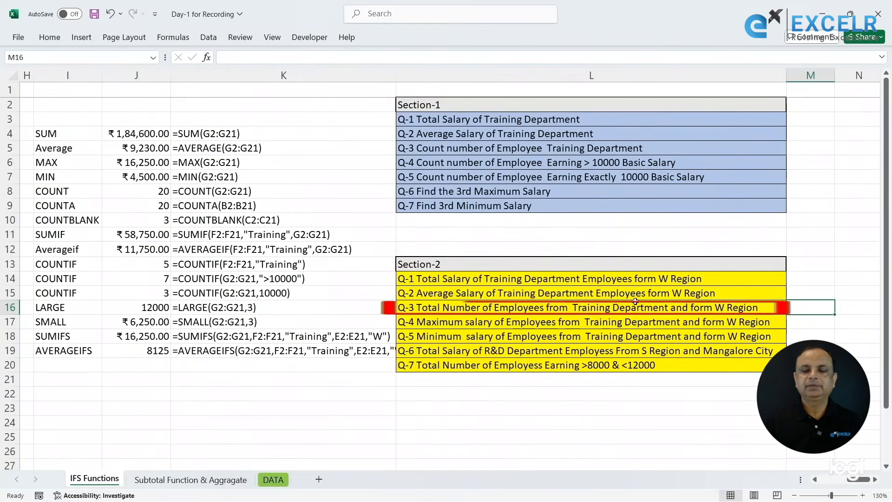
click(549, 314)
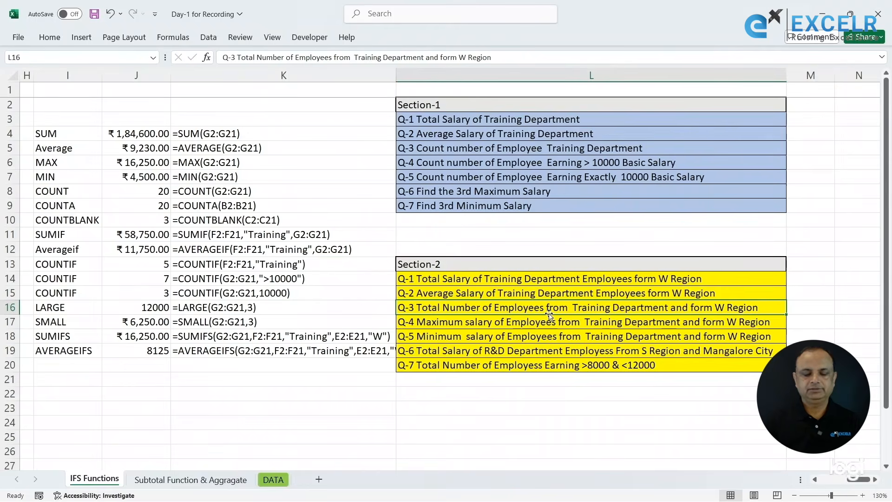
click(82, 361)
text(COUNTIF)
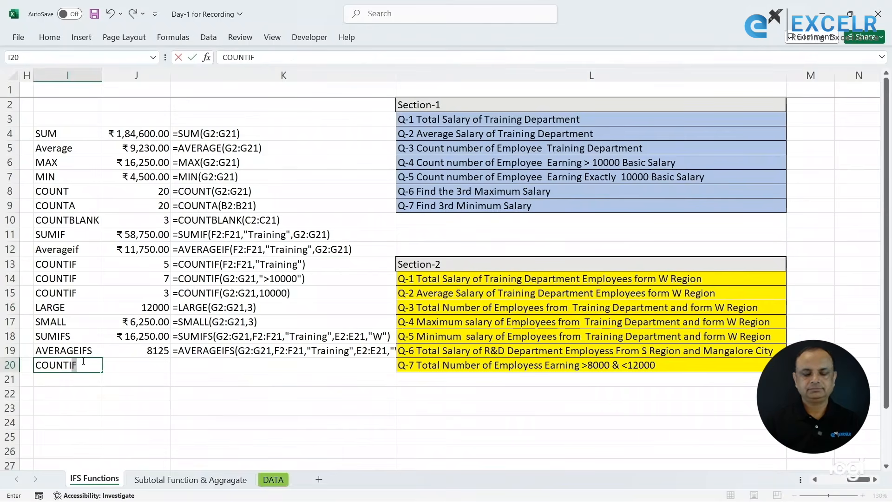
key(BackSpace)
text(S)
key(Tab)
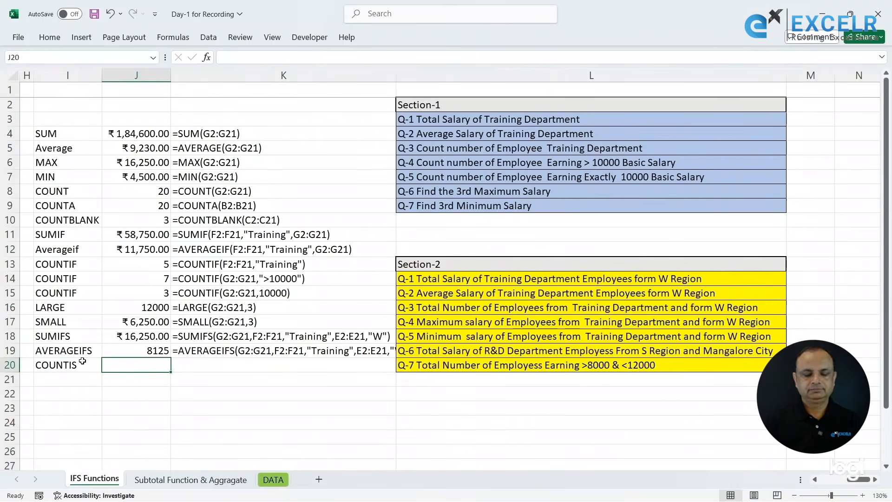
Step: Label cell I20 Countifs, replacing the misspelled entry
click(82, 361)
text(Co)
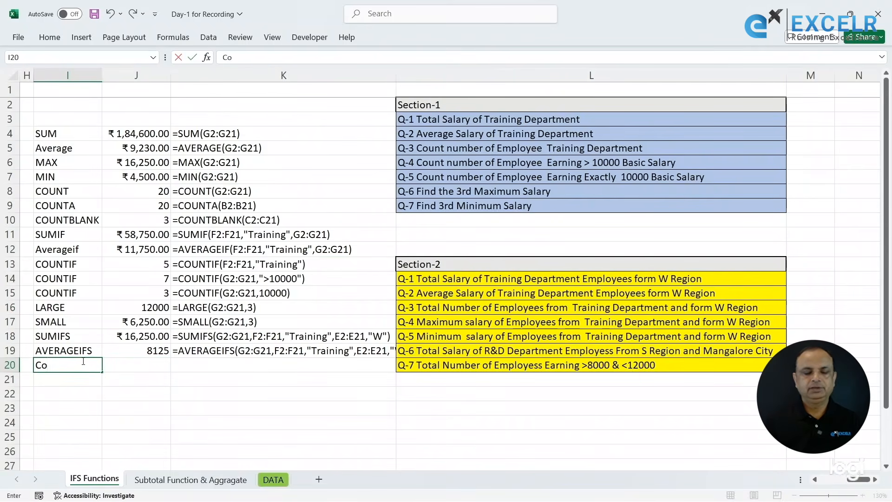
text(untifs)
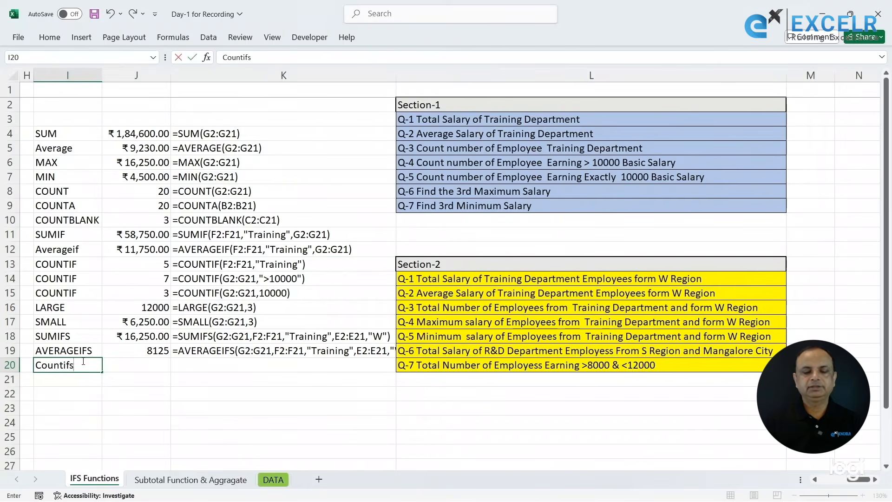
key(Tab)
Step: Start a COUNTIFS formula in J20 with the Department range F2:F21 as the first criteria range
scroll(82, 361, left, 2)
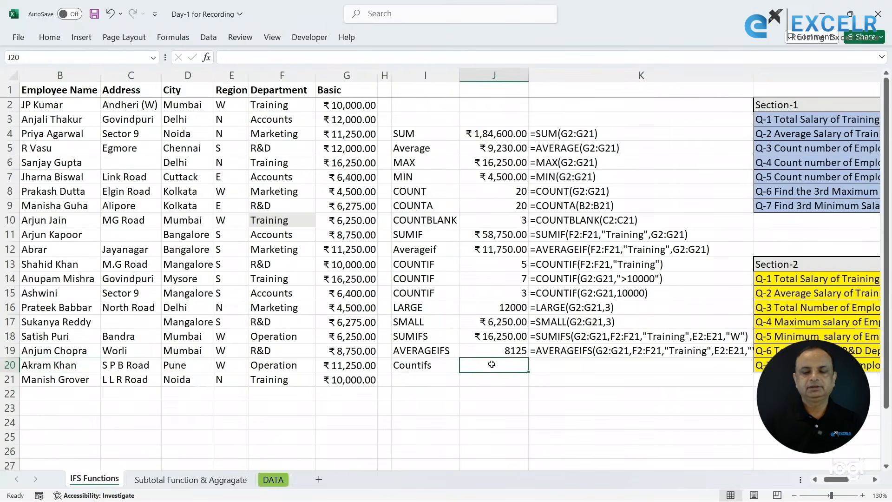
text(=count)
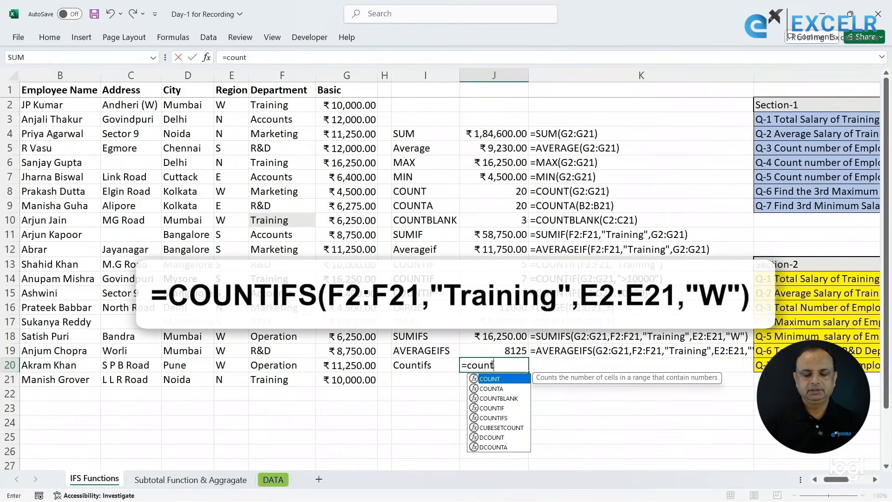
key(Down)
key(Down)
key(Down)
key(Down)
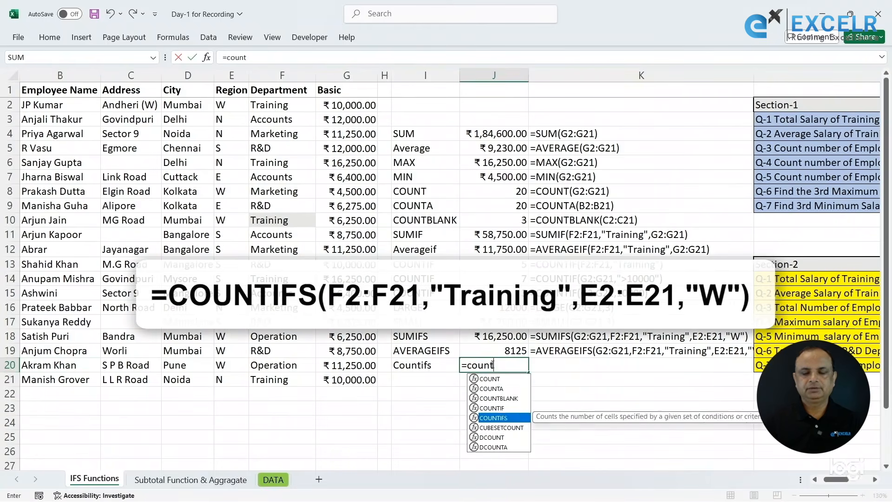
key(Tab)
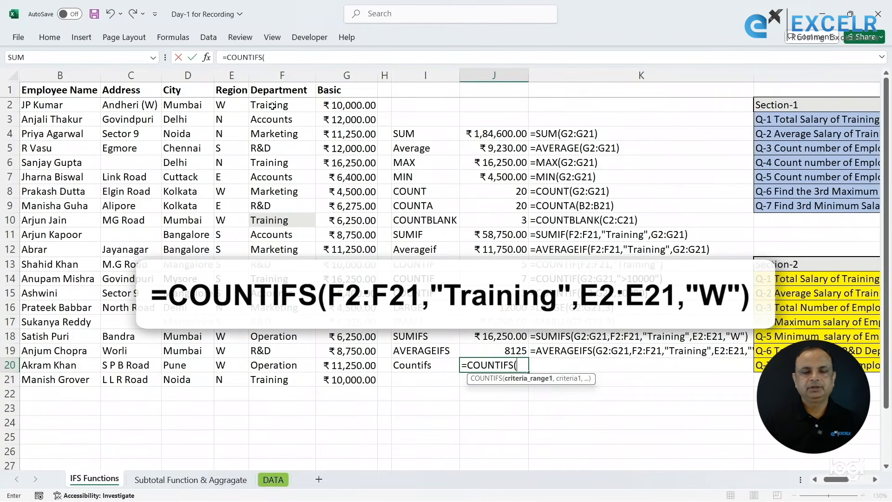
drag(281, 106, 282, 379)
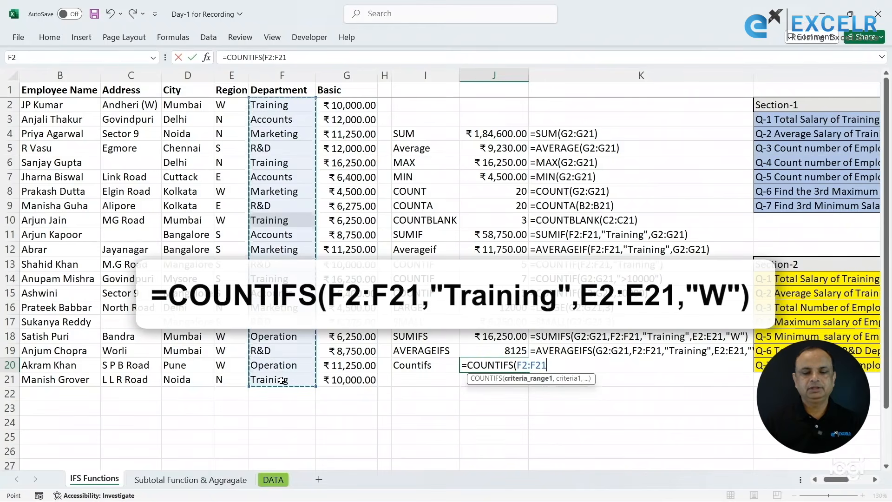
Step: Complete J20's COUNTIFS formula with criterion "Training" and Region range E2:E21 matching "W", and fill the FORMULATEXT formula down into K20
text(,"T)
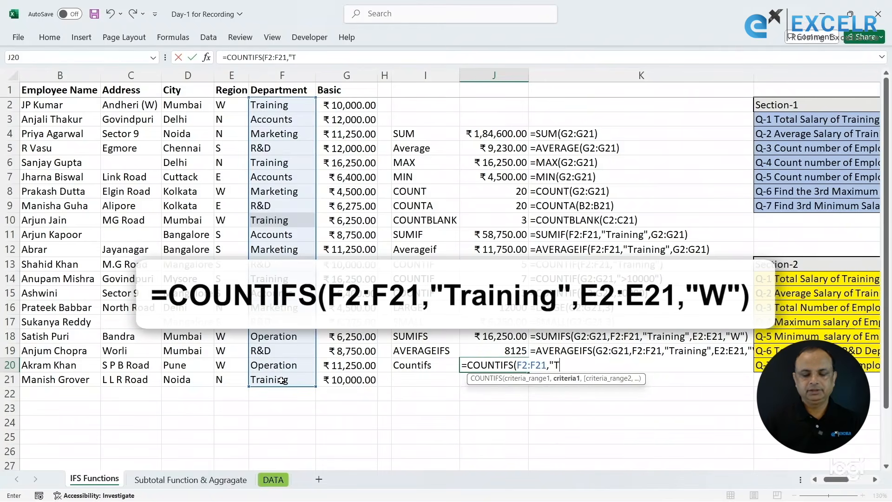
text(raining)
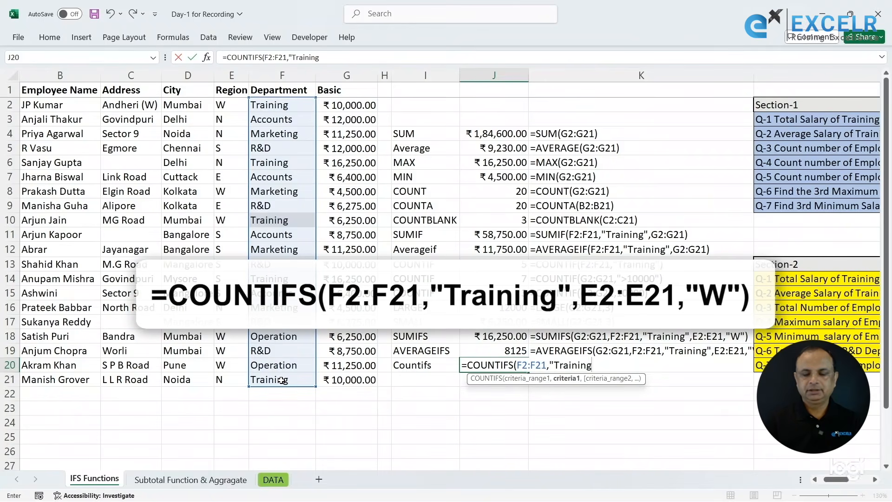
text(",)
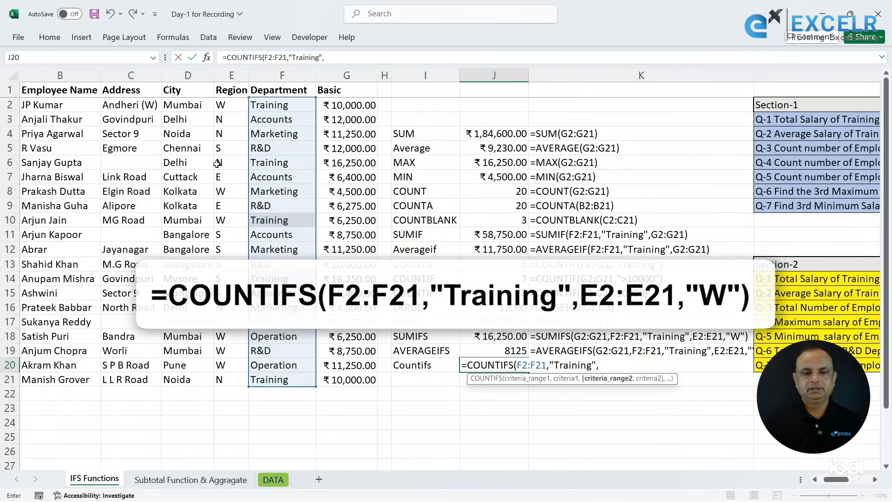
drag(227, 104, 226, 379)
text(,)
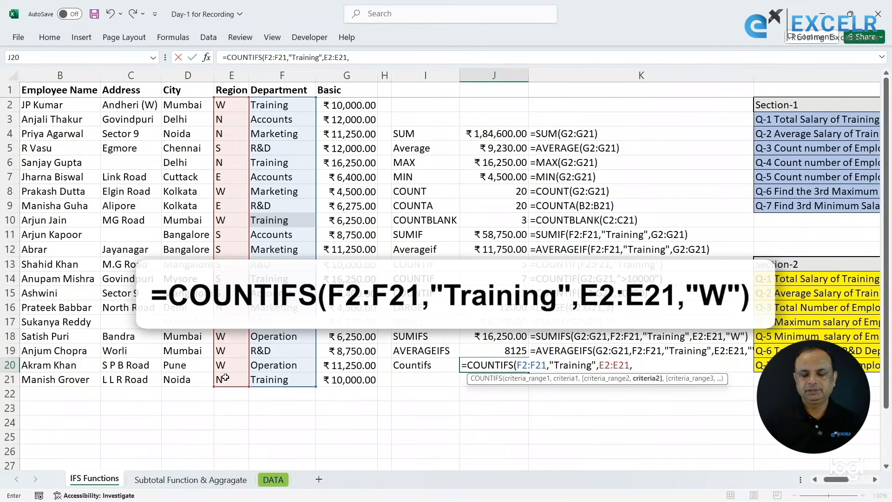
text("W")
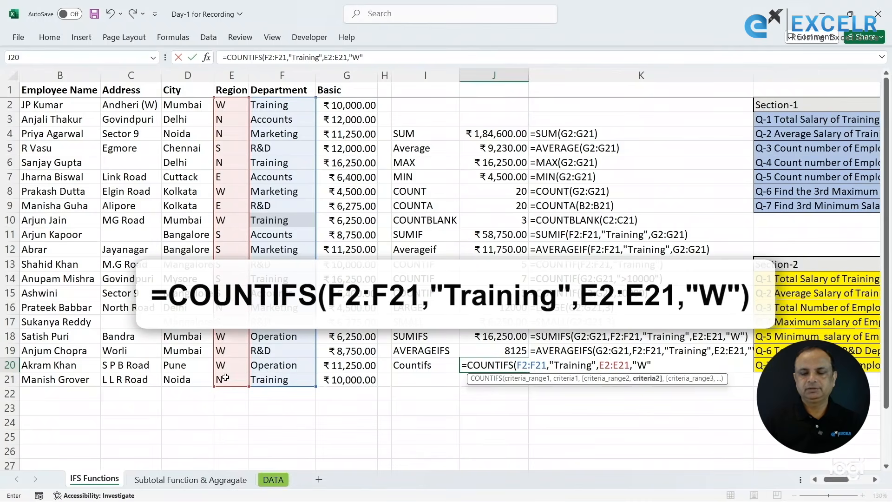
text())
key(Return)
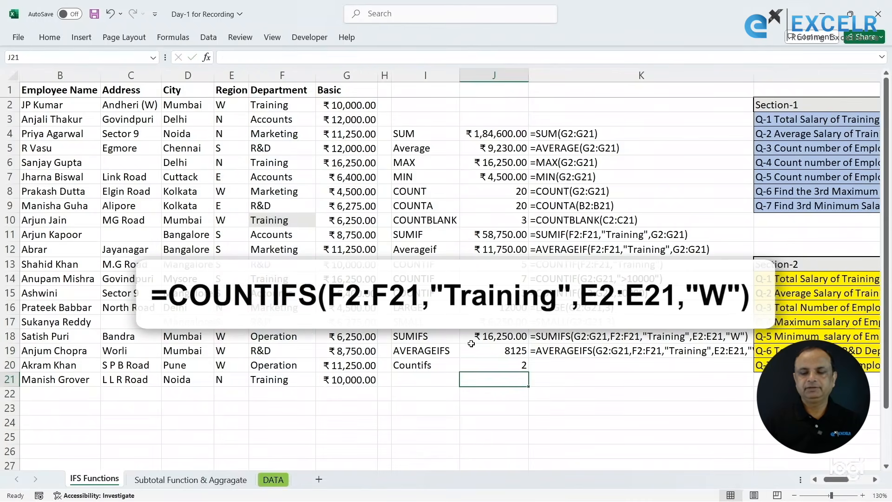
click(555, 362)
key(ctrl+d)
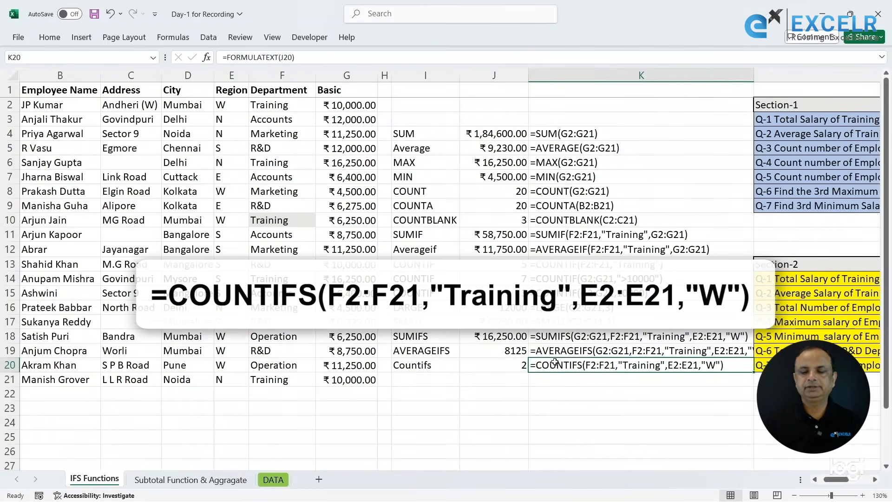
Step: Check Section-2's Q-4 on the maximum salary of Training Department employees from W Region, comparing it with the MAX formula in J6
click(782, 327)
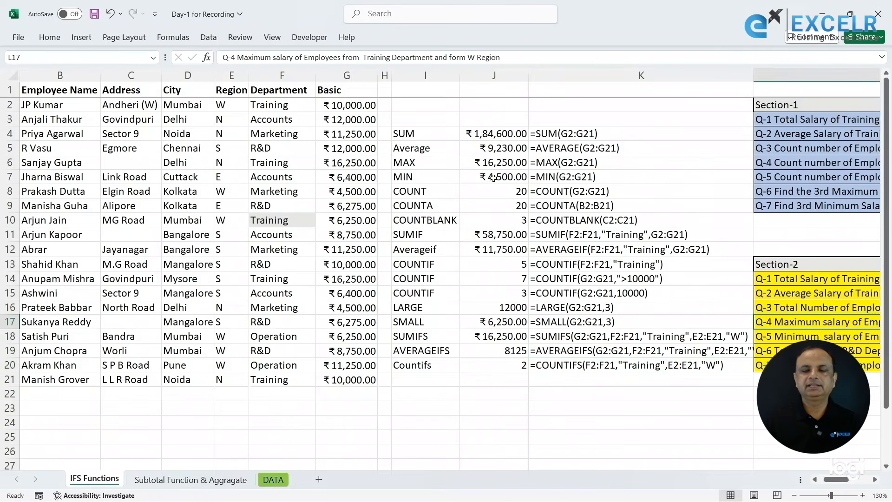
click(478, 165)
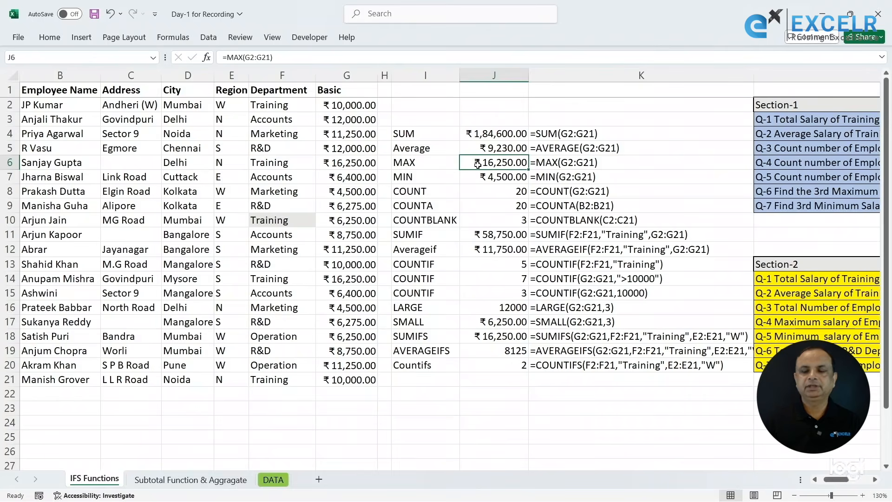
click(771, 326)
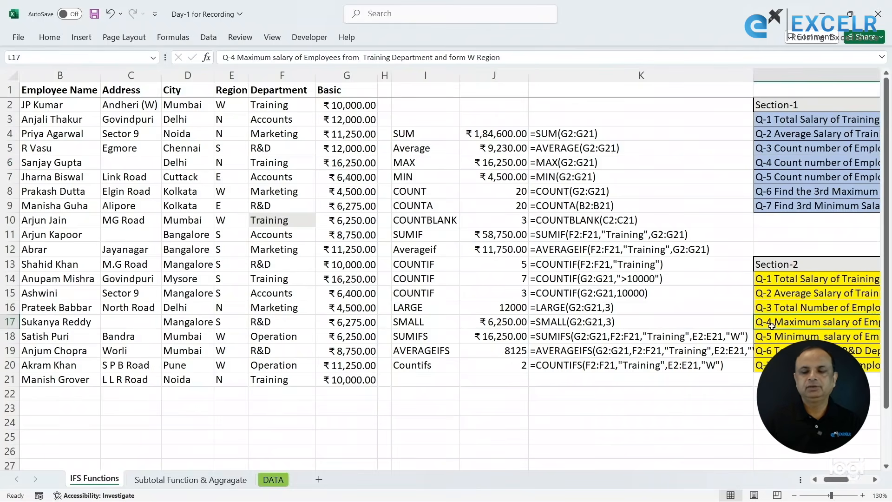
key(Right)
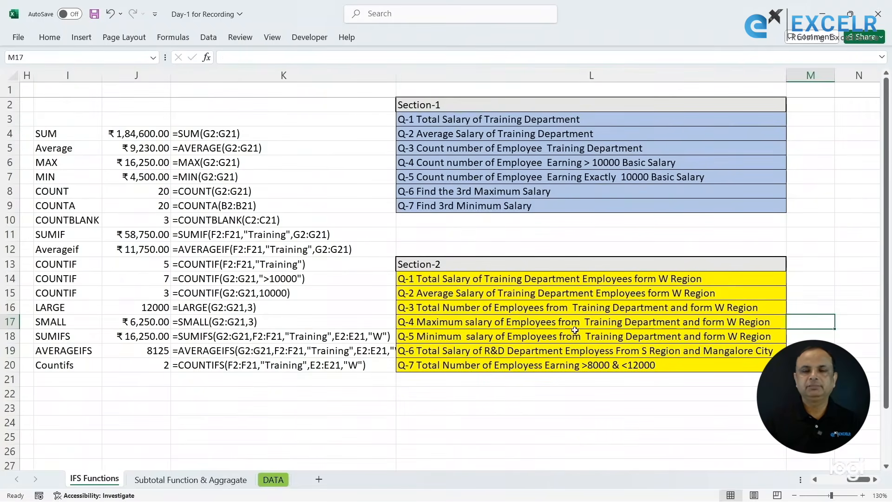
click(571, 323)
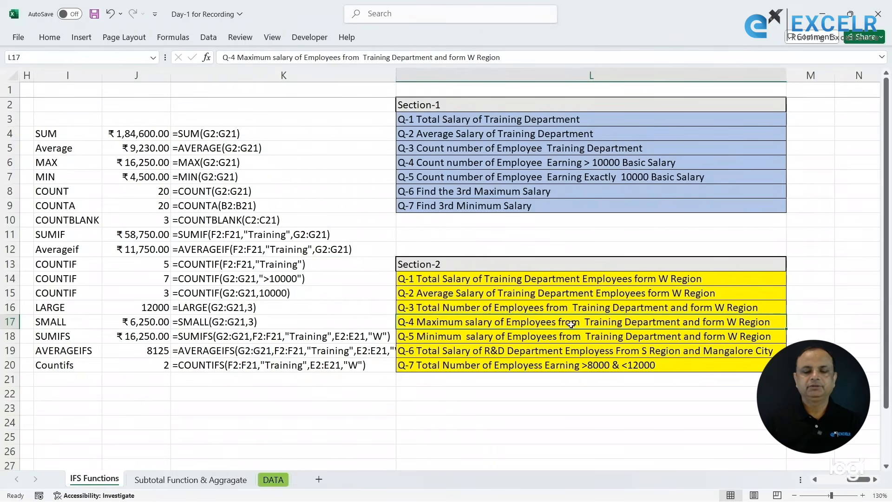
Step: Label cell I21 MAXIFS and start a MAXIFS formula in J21
click(71, 379)
text(MAXI)
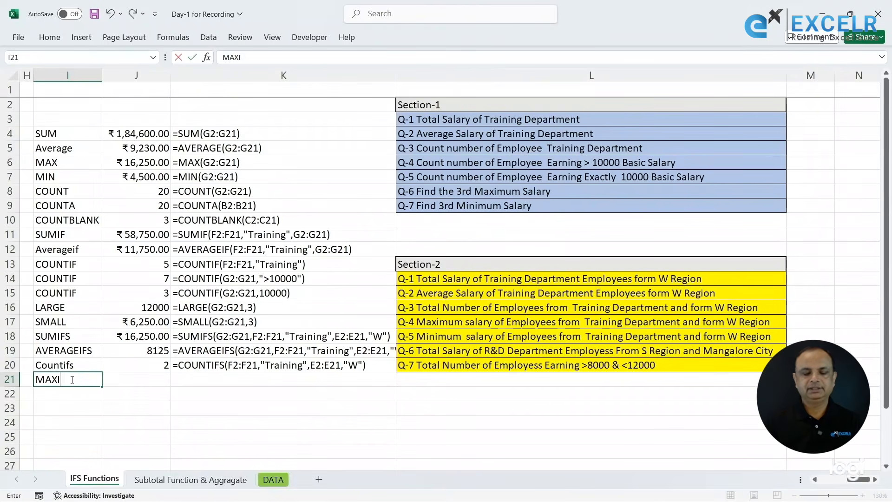
text(FS)
key(Tab)
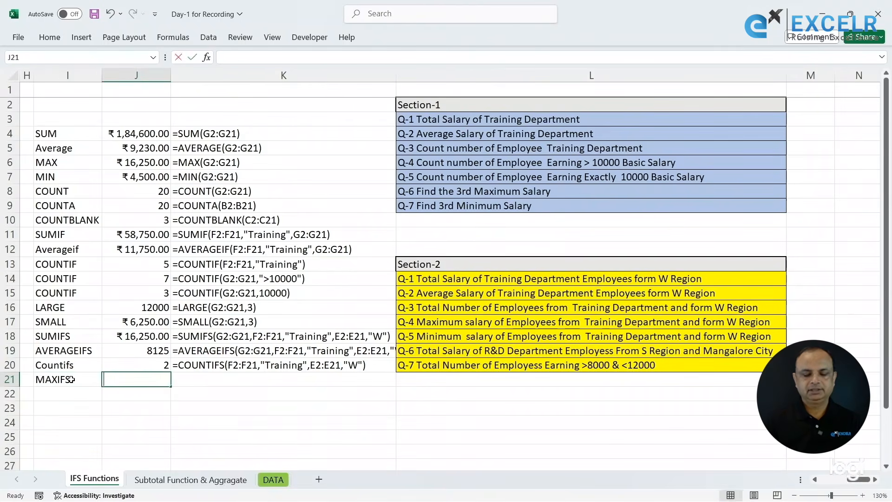
text(=maxi)
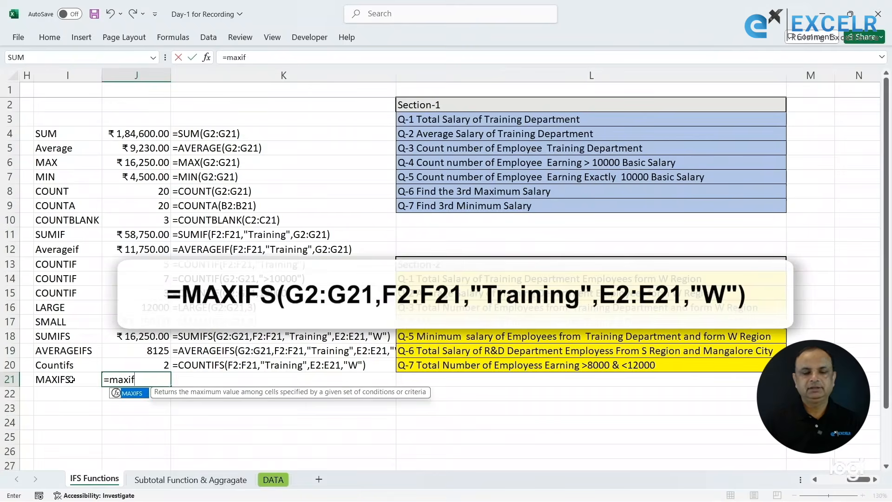
text(f)
key(Tab)
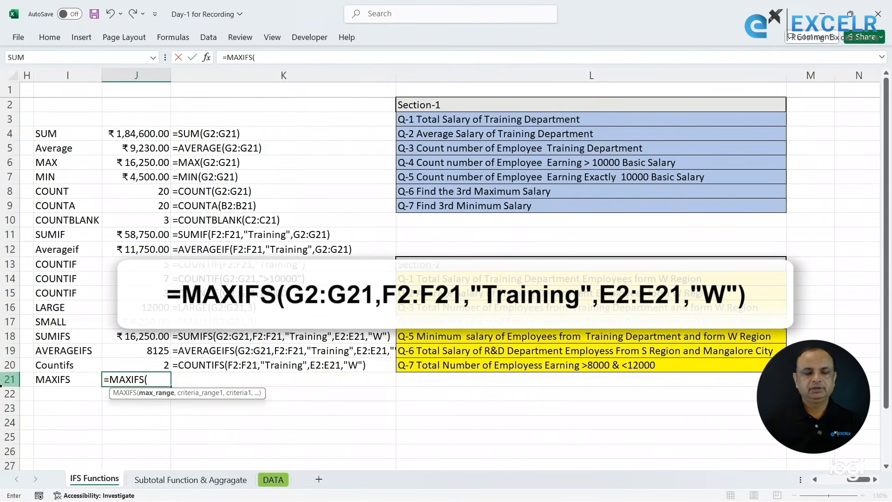
key(Left)
key(Left)
key(Left)
key(Left)
key(Left)
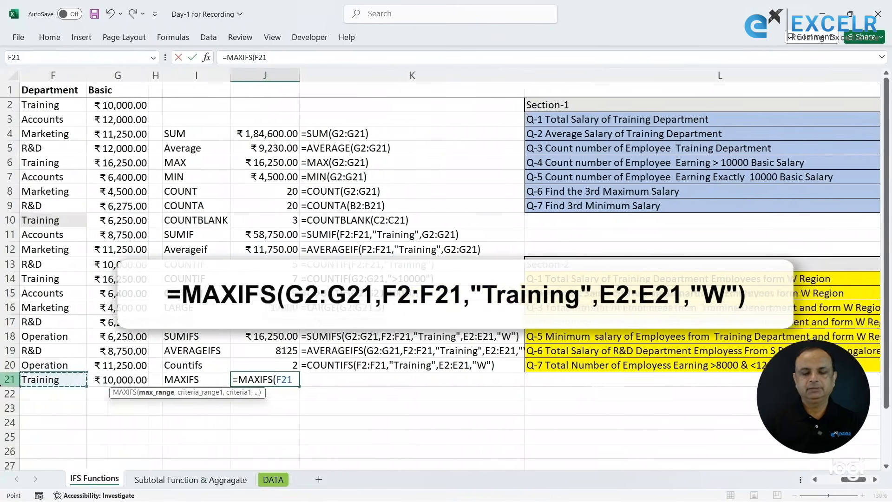
key(BackSpace)
key(BackSpace)
key(BackSpace)
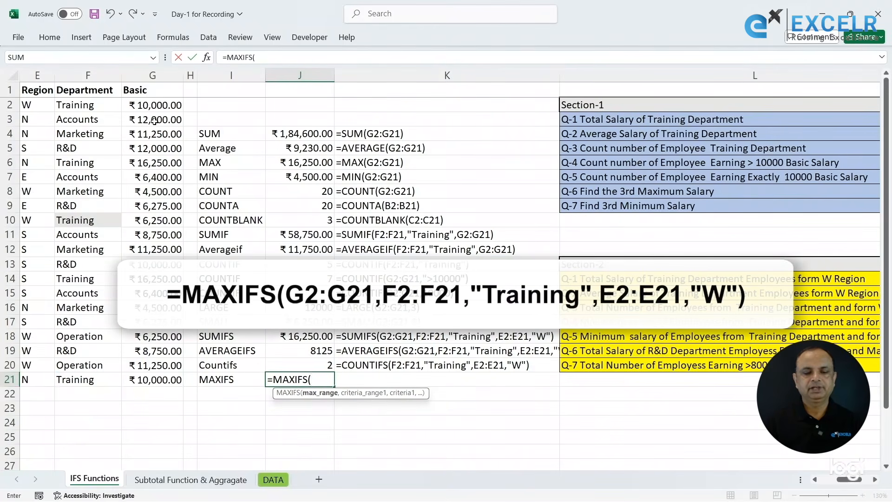
Step: Set J21's maximum range to Basic G2:G21 and its first criteria pair to Department F2:F21 with "Training"
drag(152, 106, 165, 378)
text(,)
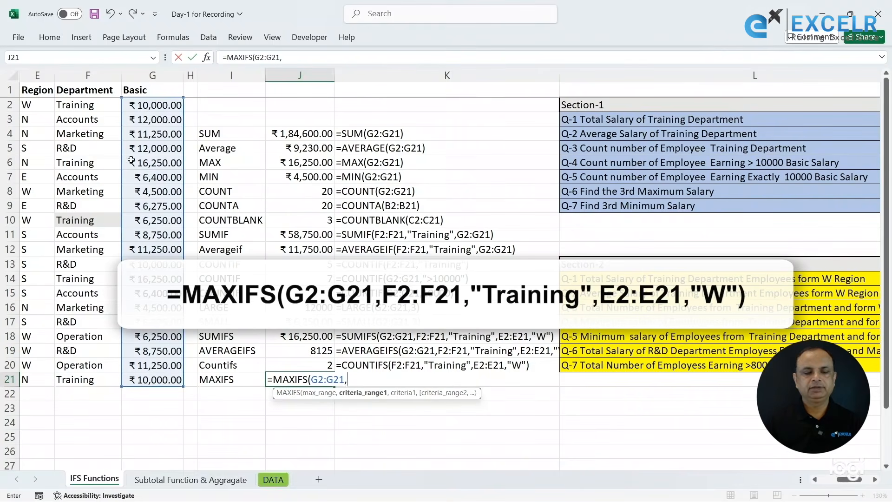
drag(92, 107, 90, 380)
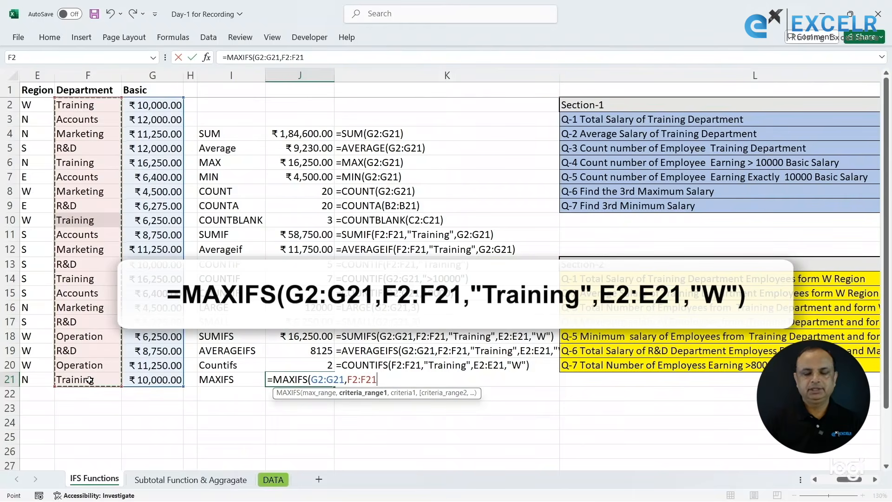
text(,"T)
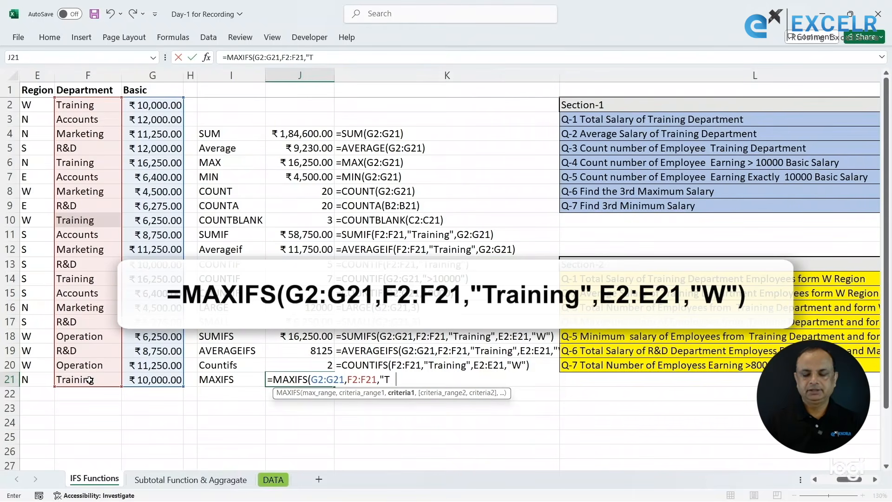
text(Raining)
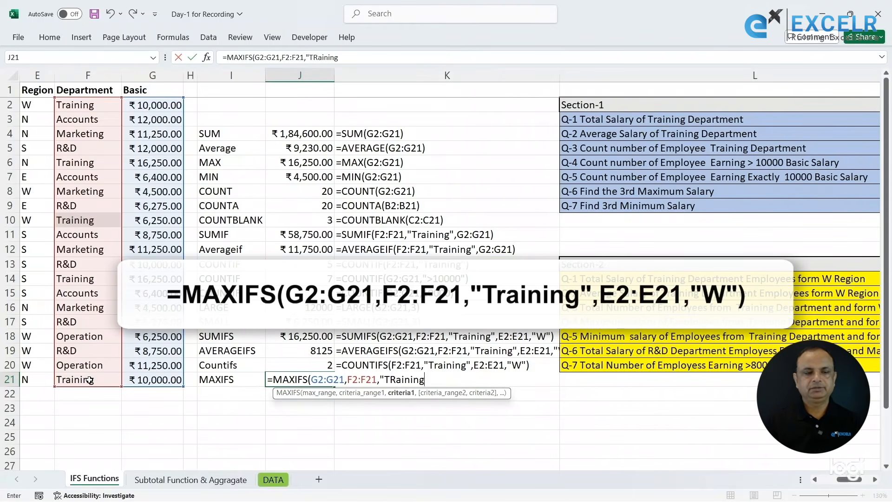
text(",)
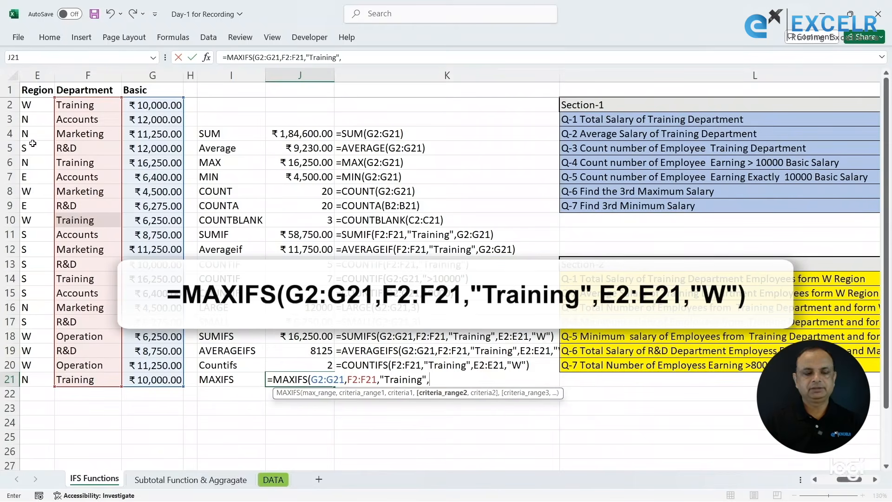
Step: Finish J21's MAXIFS formula with Region range E2:E21 matching "W", and fill the FORMULATEXT formula down into K21
drag(34, 108, 30, 380)
text(,"W")
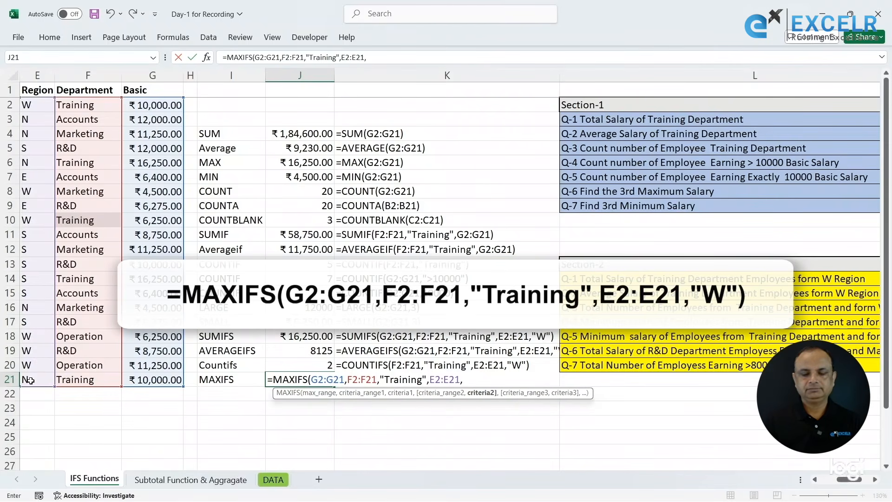
text())
key(Return)
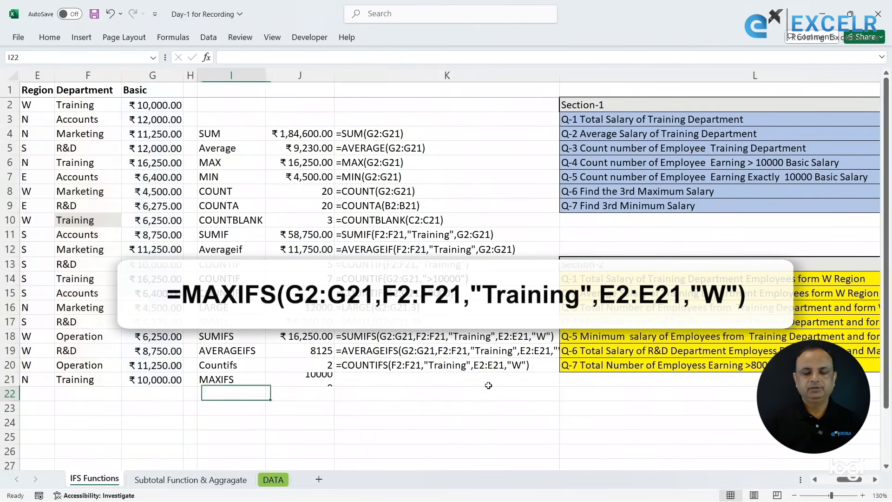
click(403, 381)
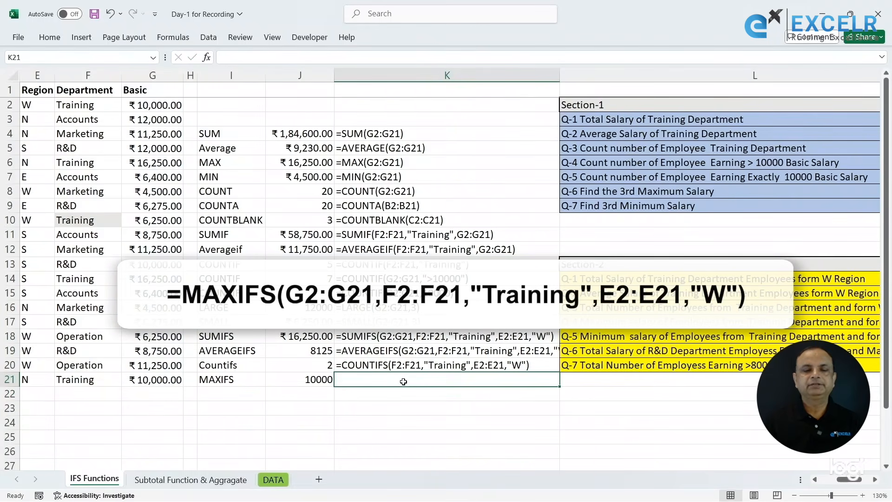
key(ctrl+d)
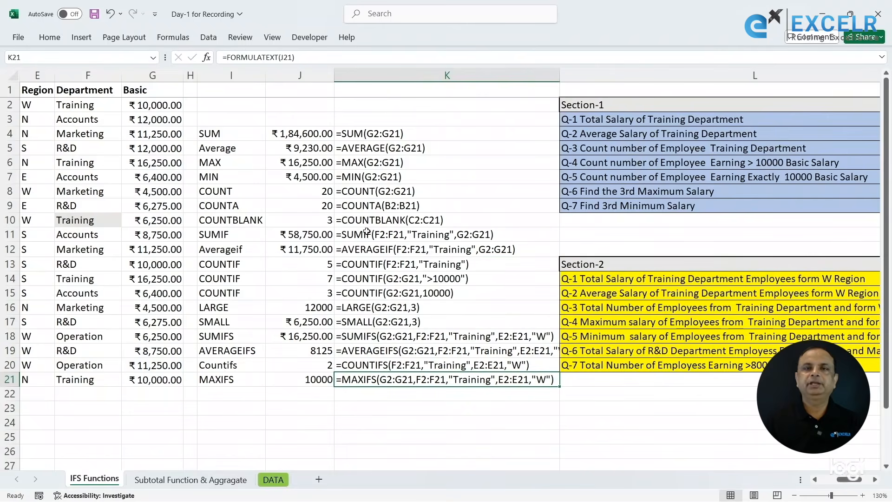
Step: Compare the maximum formulas in J6 and J21, and check Section-2's Q-5 on minimum salary against the MIN formula in J7
click(301, 164)
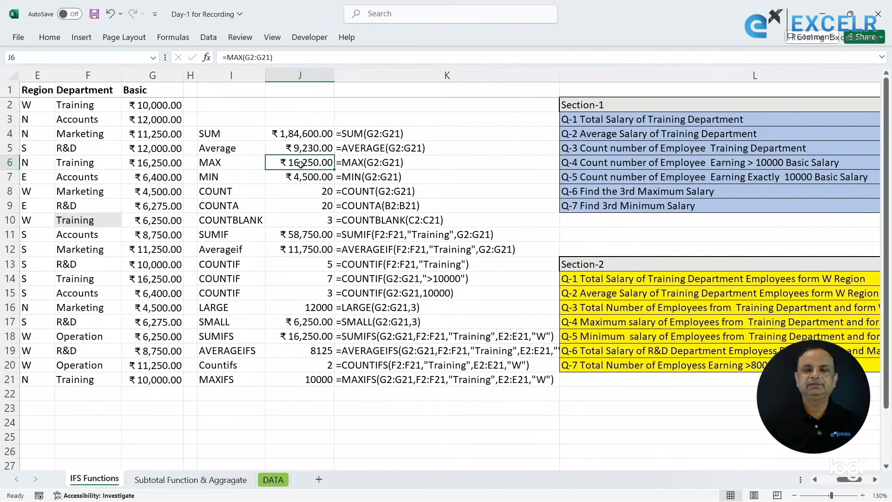
click(308, 380)
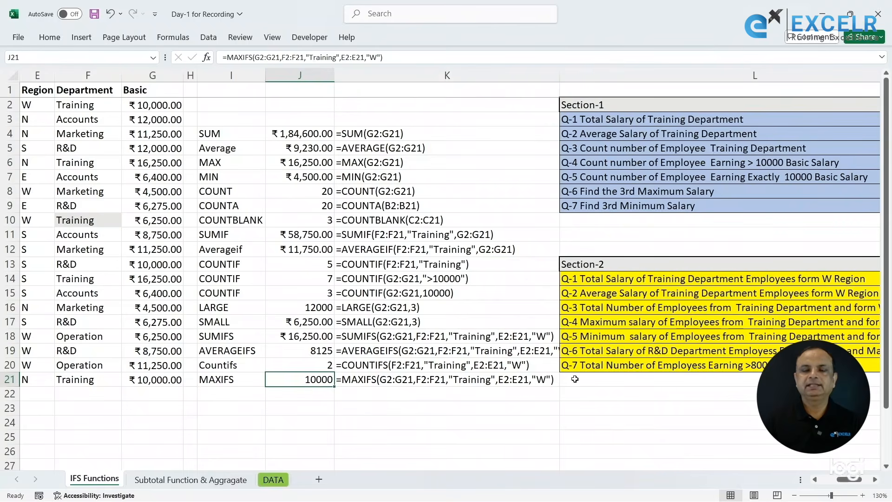
click(622, 336)
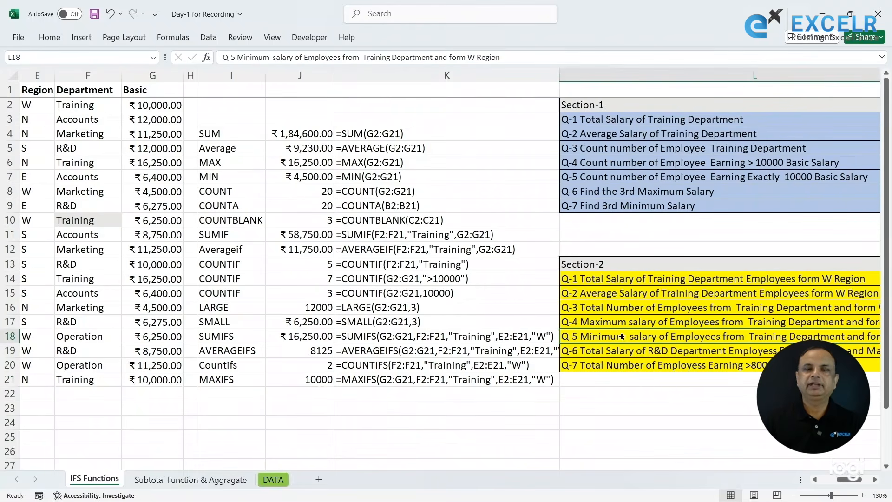
click(305, 183)
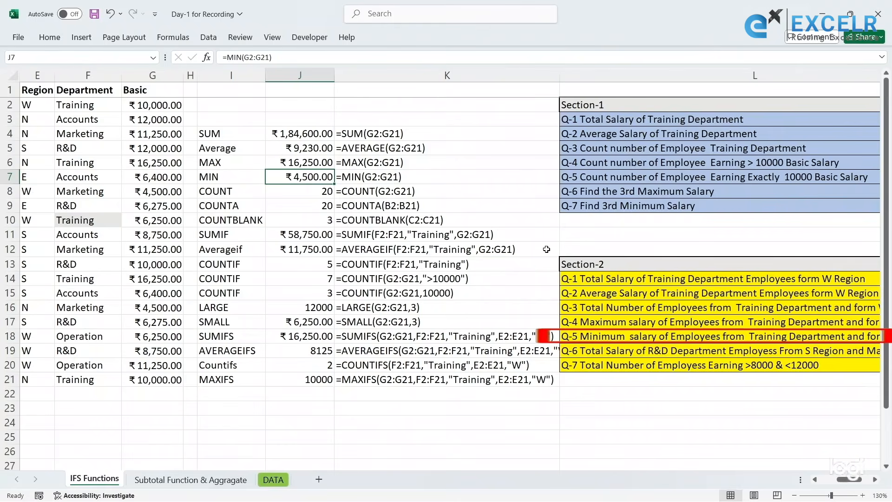
click(613, 337)
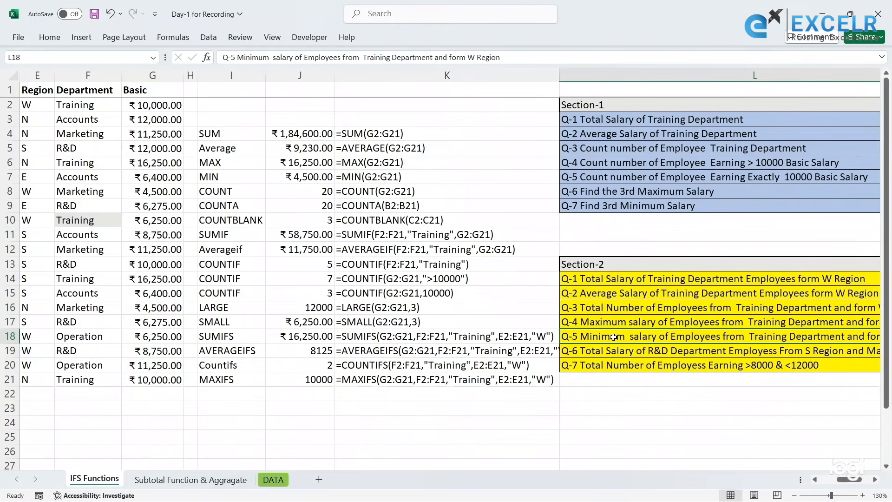
Step: Label cell I22 MINIFS below the MAXIFS entry
click(248, 393)
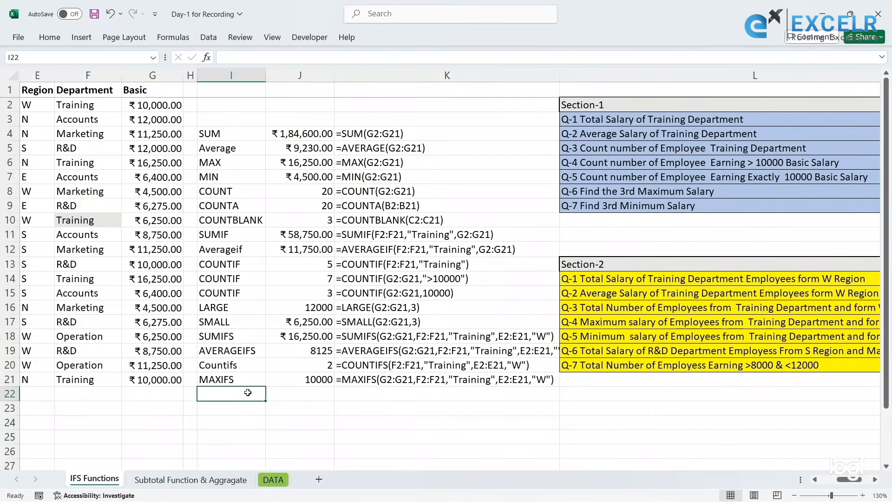
text(M)
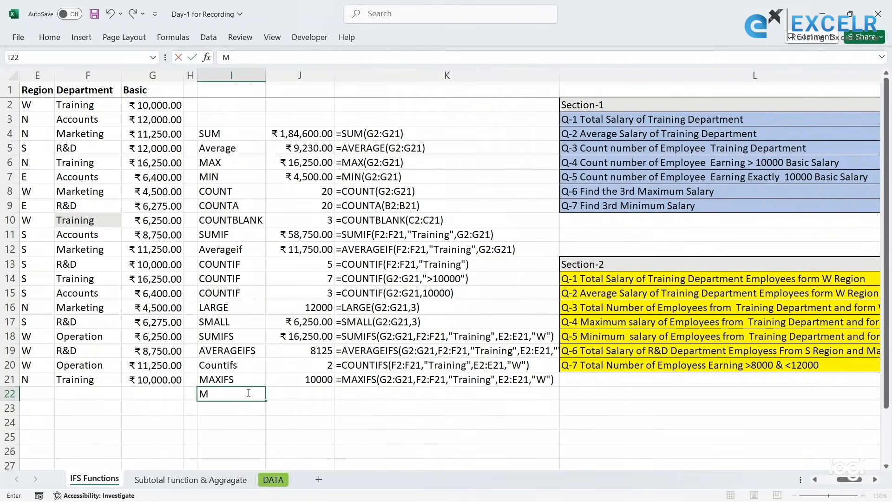
text(INIFS)
key(Tab)
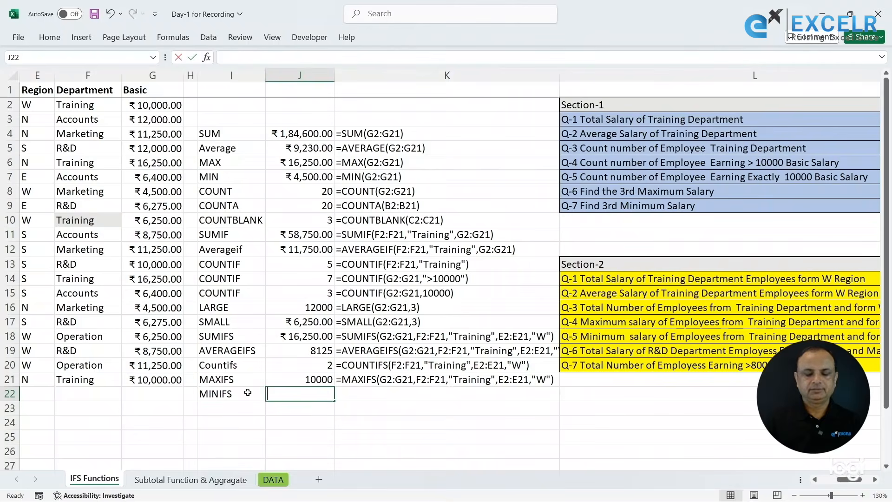
Step: Start a MINIFS formula in J22 with minimum range Basic G2:G21 and first criteria pair Department F2:F21 with "Training"
text(=min)
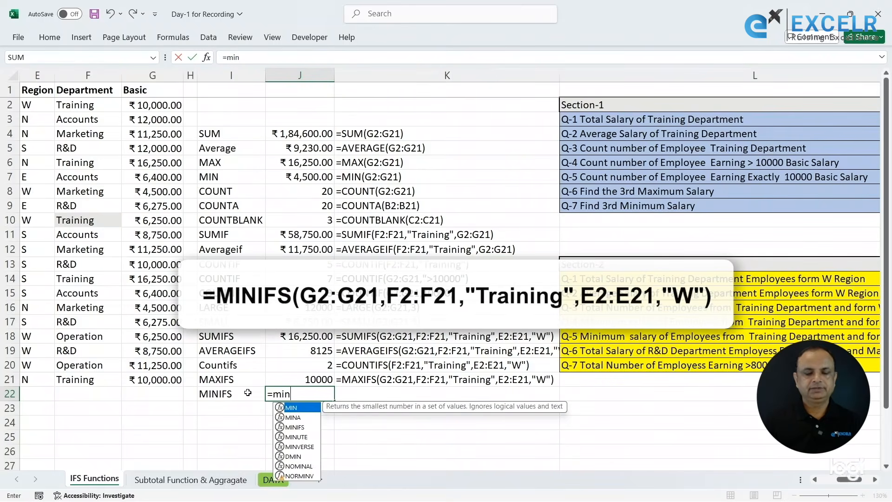
key(Down)
key(Down)
key(Tab)
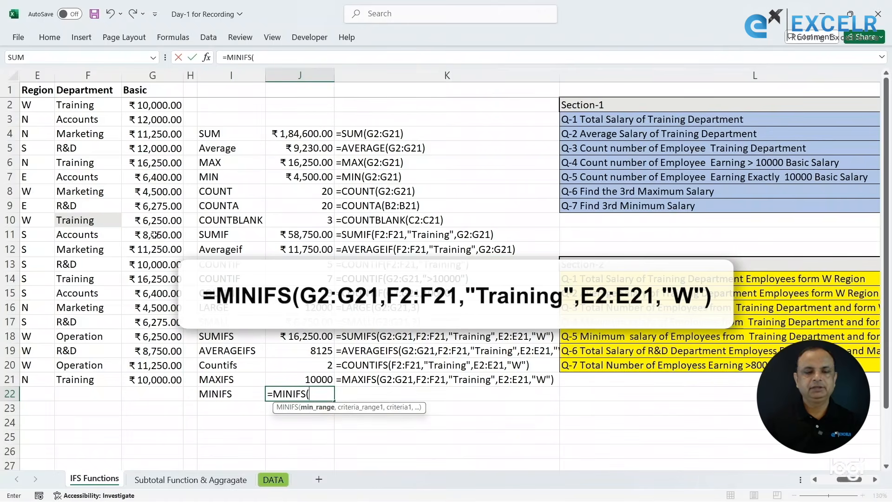
drag(156, 106, 158, 379)
text(,)
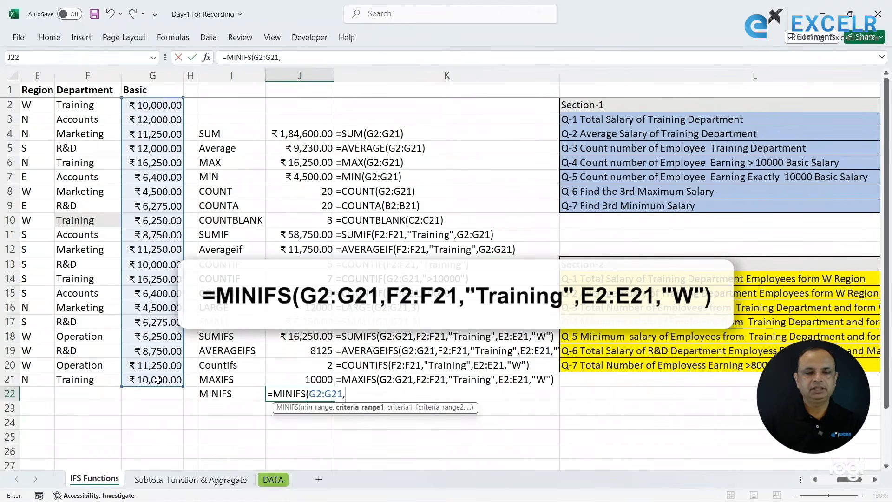
drag(93, 105, 100, 381)
text(,)
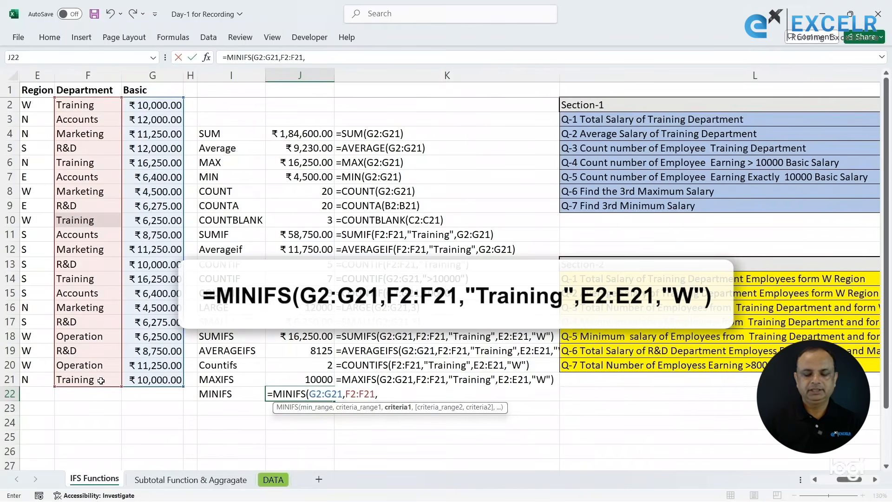
text("Trainin)
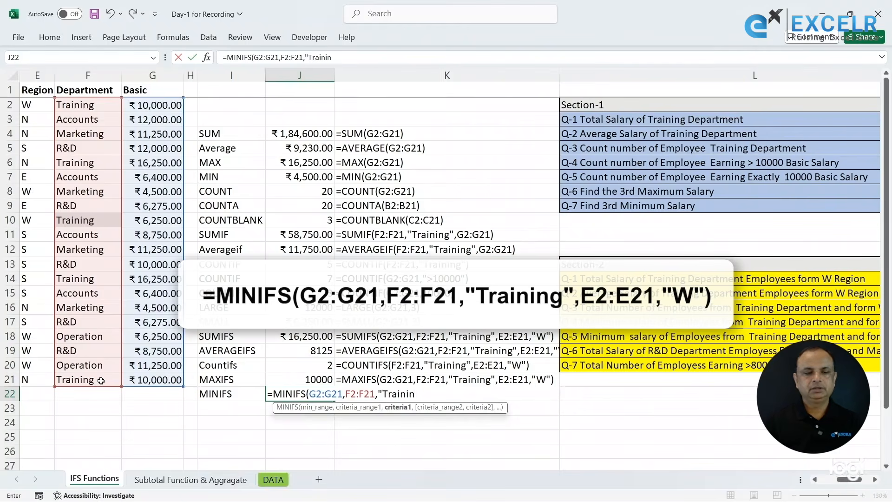
text(g",)
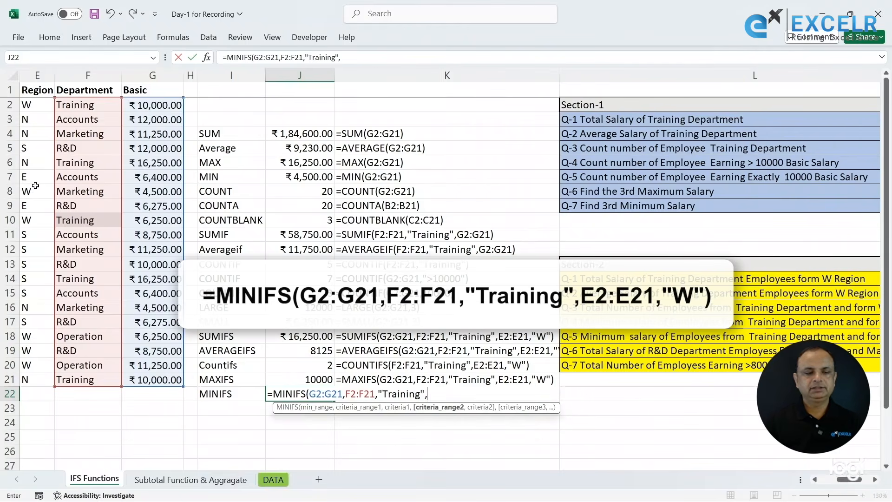
Step: Finish J22's MINIFS formula with Region range E2:E21 matching "W", and fill the FORMULATEXT formula down into K22
drag(39, 107, 33, 377)
text(,)
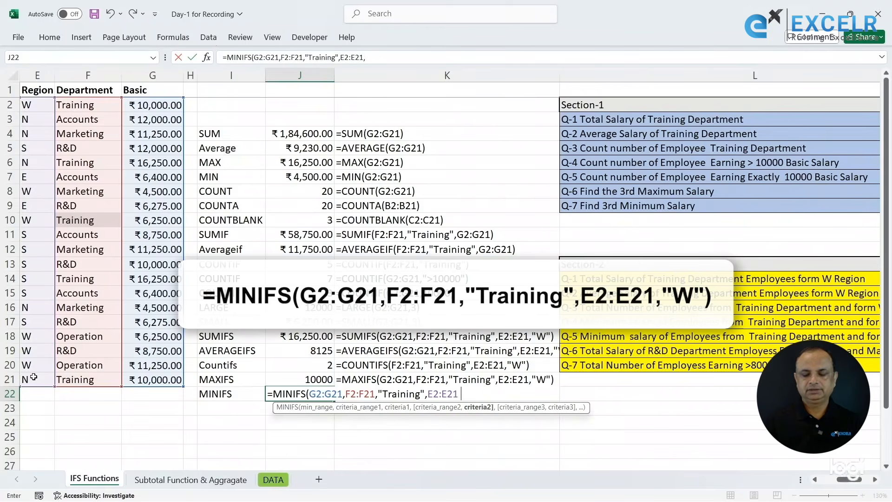
text("W")
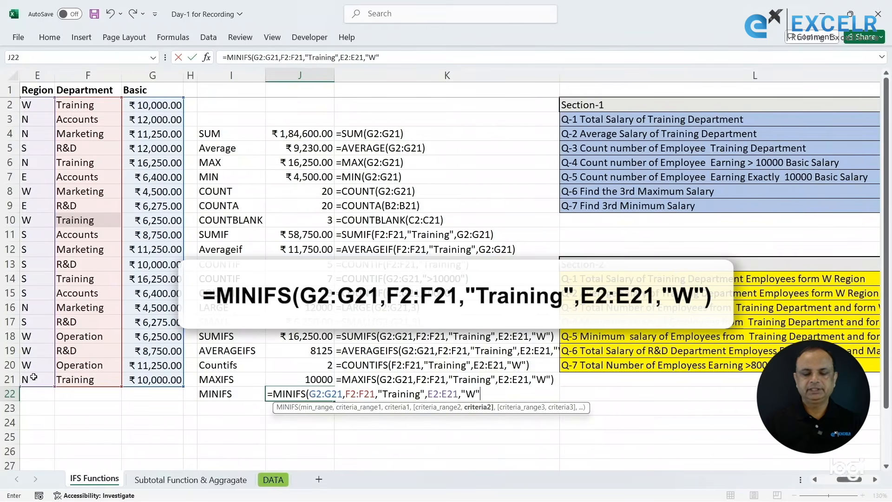
text())
key(Return)
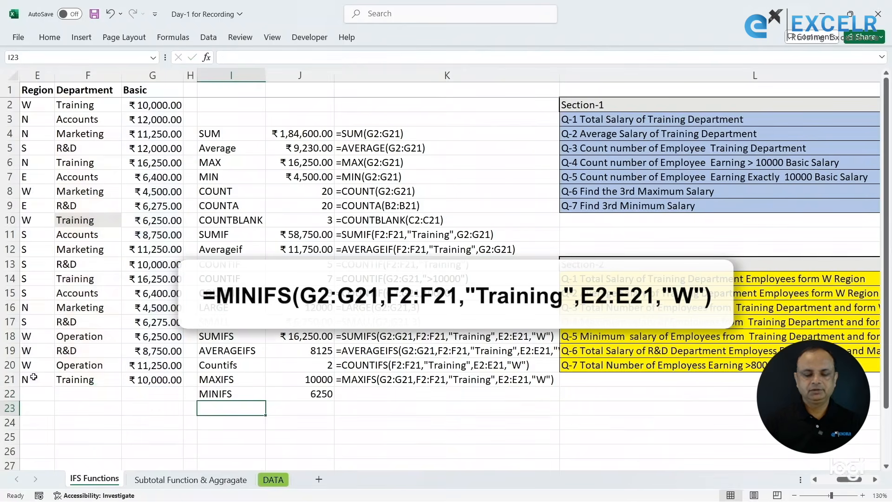
click(357, 391)
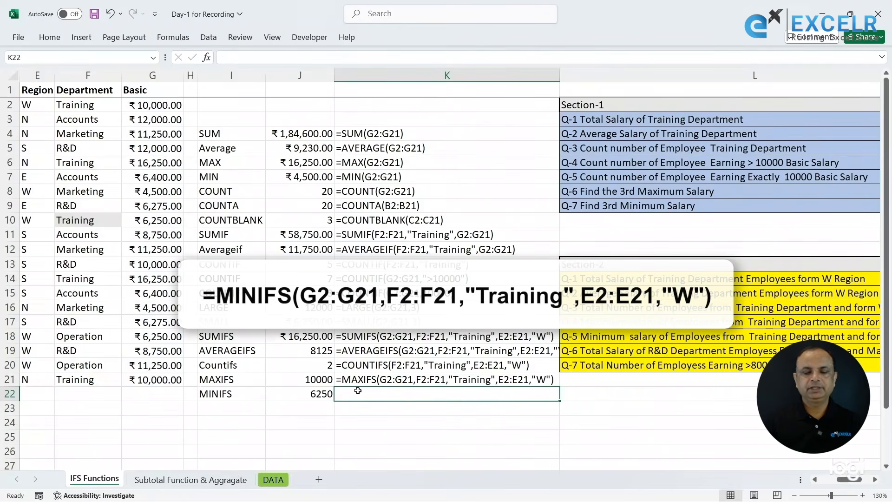
key(ctrl+d)
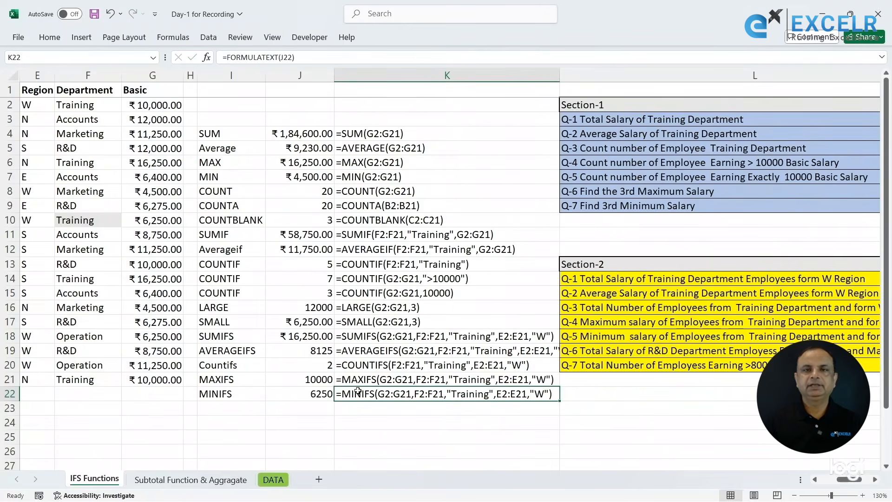
click(304, 392)
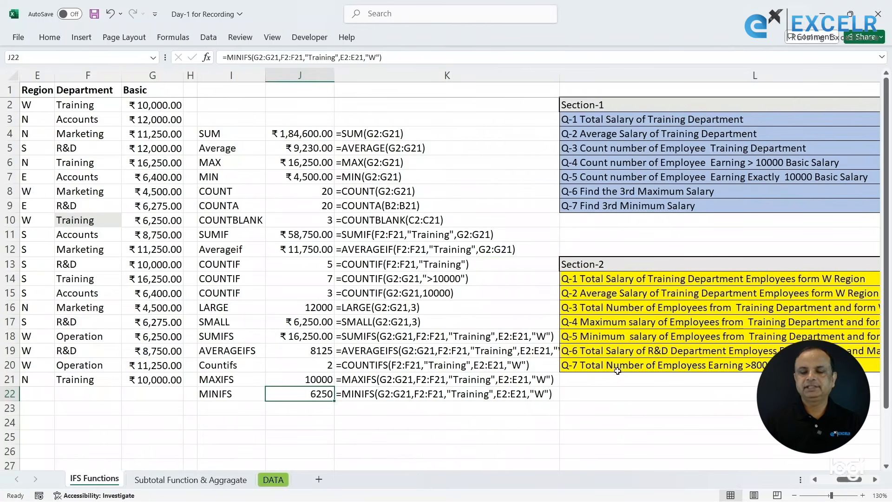
Step: Check Section-2's Q-6 on R&D salary from S Region and Mangalore City, and label cell I23 SUMIFS
click(628, 352)
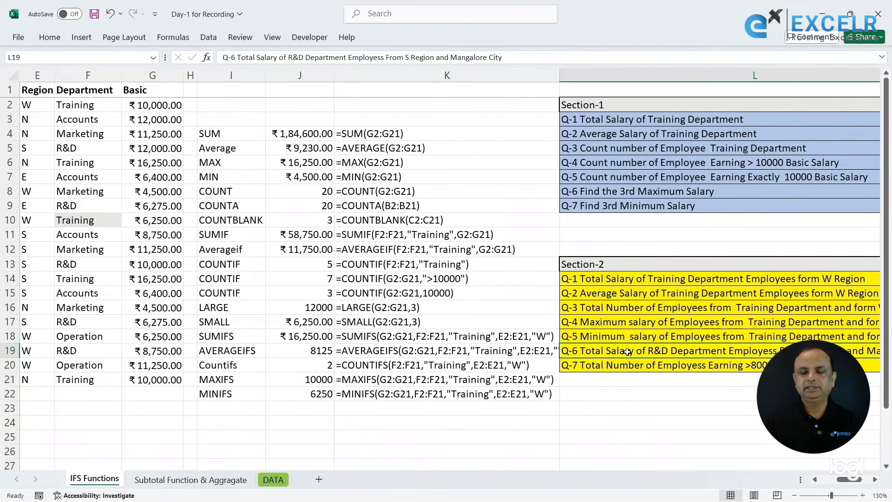
scroll(627, 353, right, 1)
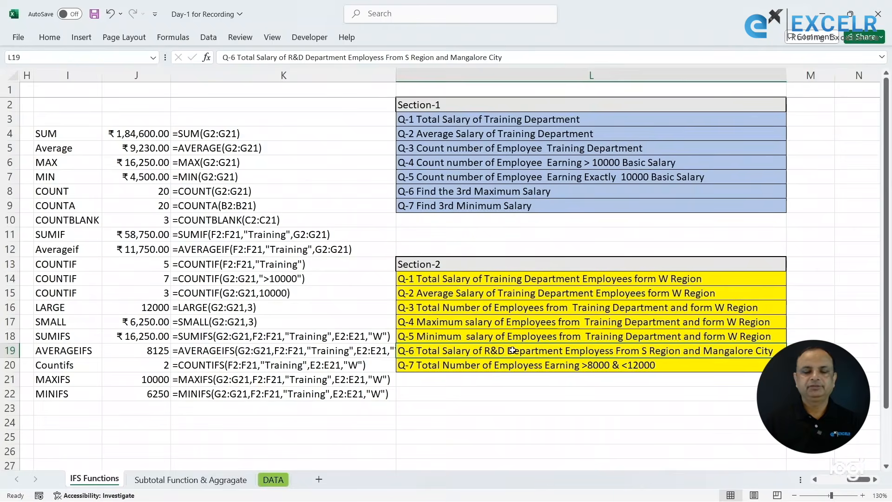
click(78, 408)
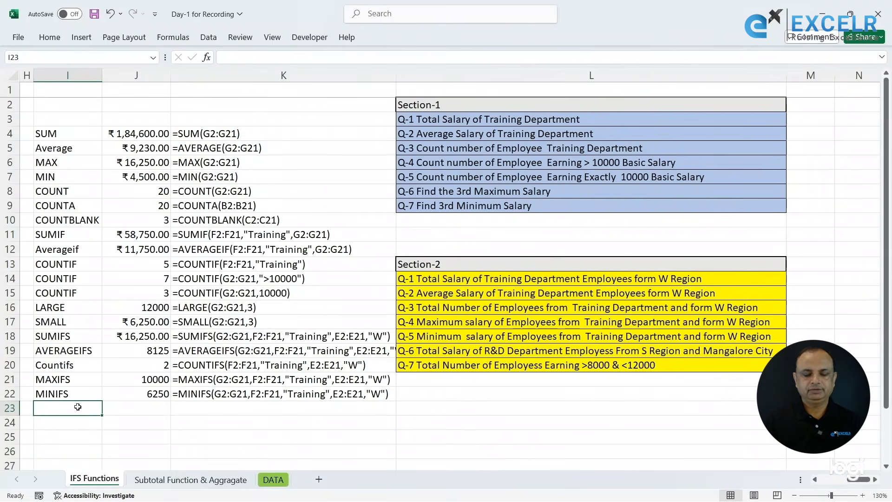
text(SUMI)
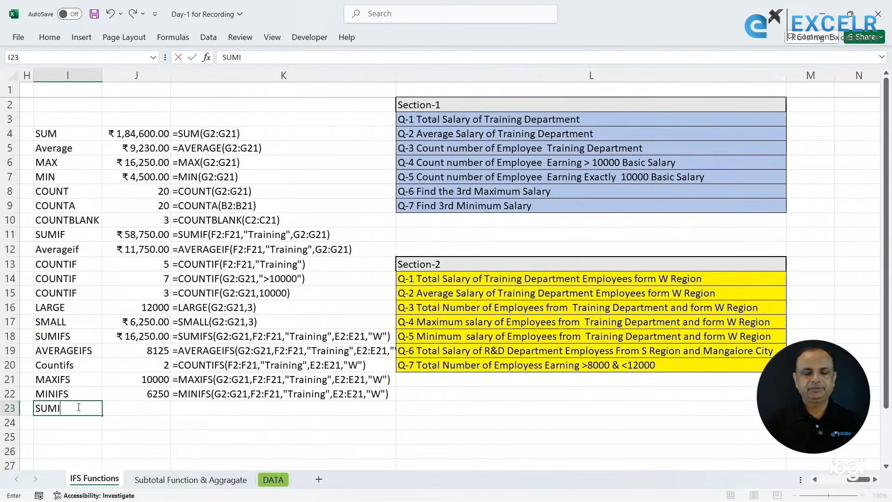
text(FS)
key(Tab)
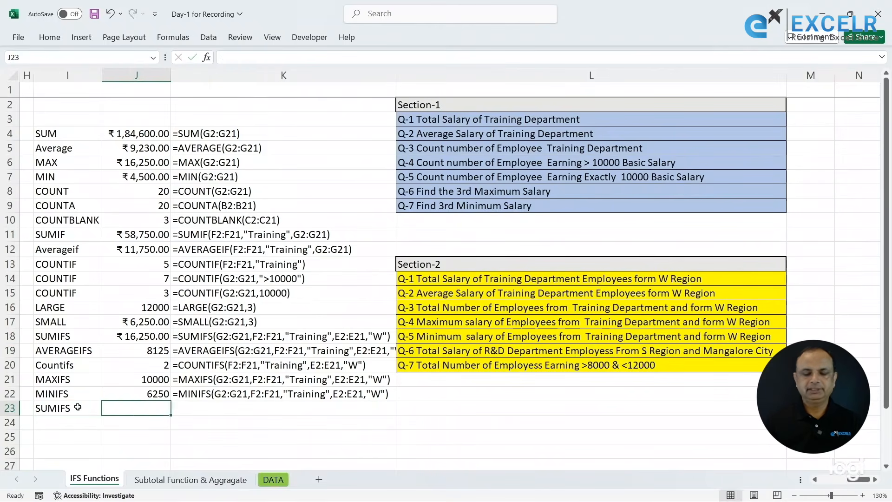
Step: Start a SUMIFS formula in J23 with the Basic column G2:G21 as its sum range
key(Left)
key(Left)
key(Left)
key(Left)
key(Left)
key(Left)
key(Left)
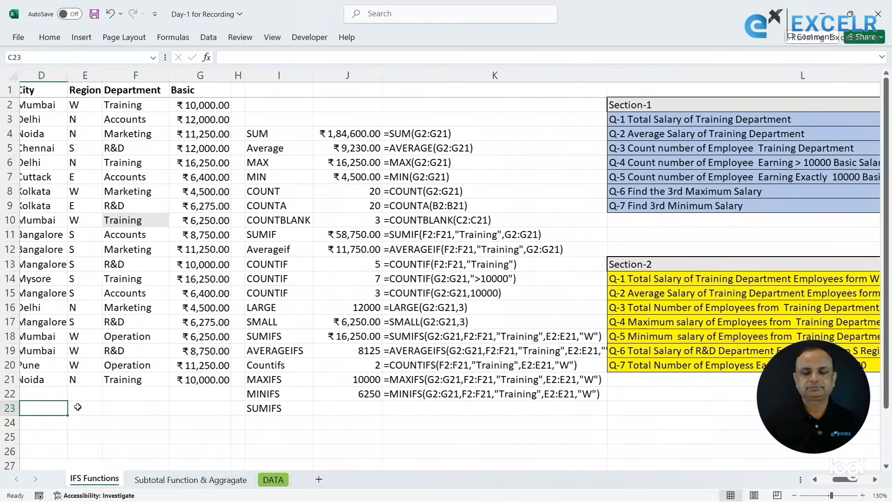
click(419, 408)
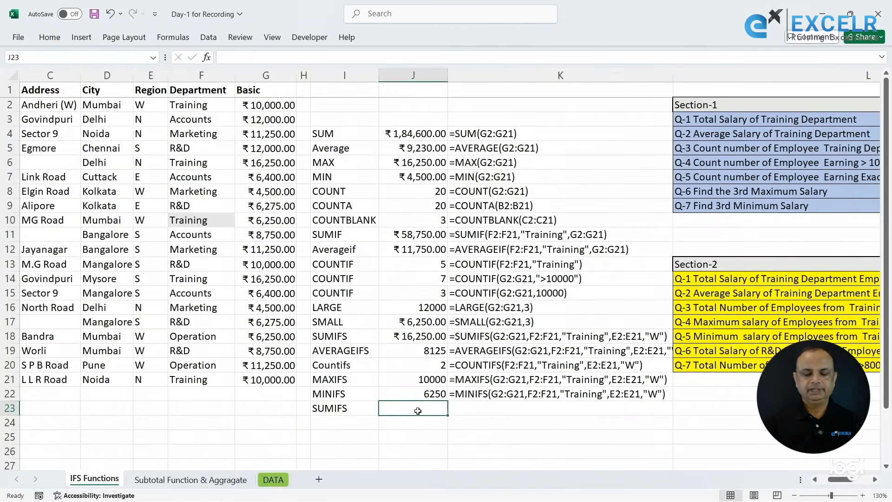
text(=sumi)
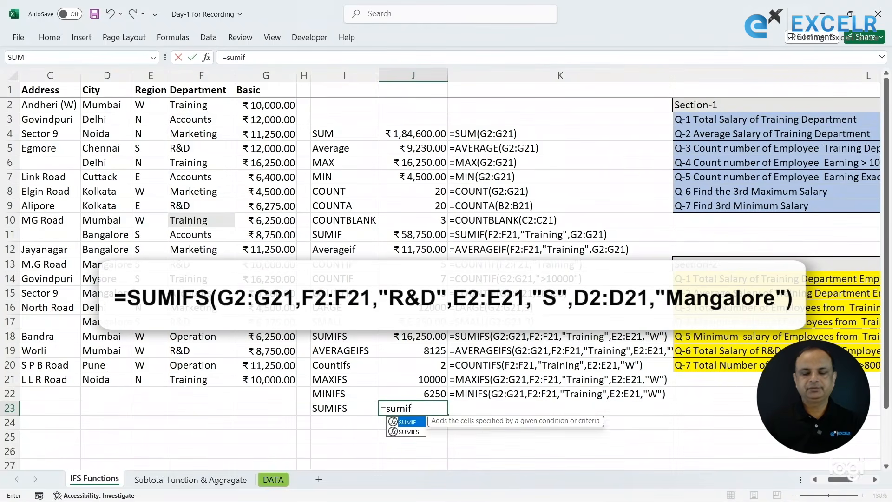
text(f)
key(Down)
key(Tab)
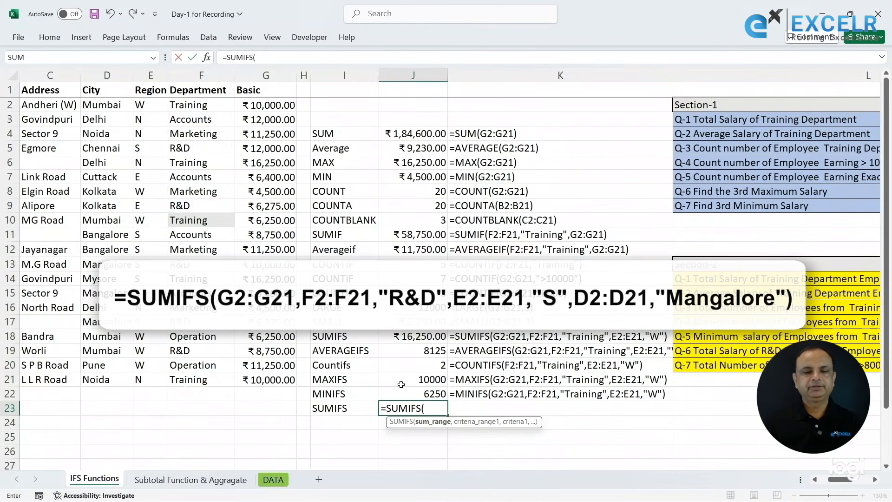
drag(264, 110, 266, 378)
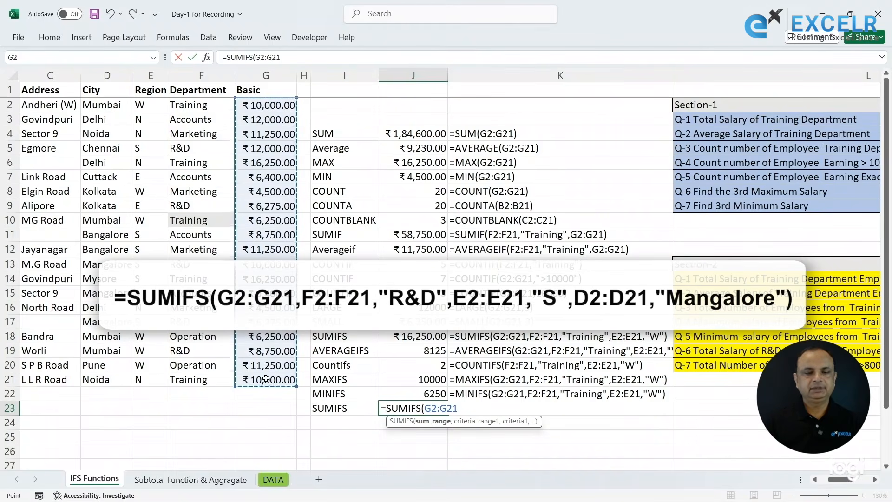
text(,)
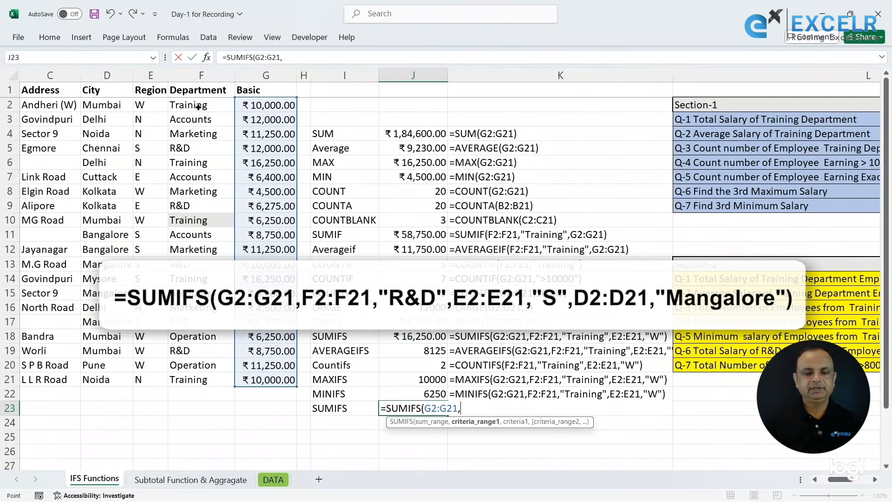
Step: Add criteria pairs to J23's SUMIFS: Department F2:F21 matching "R&D" and Region E2:E21 matching "S"
drag(199, 105, 198, 379)
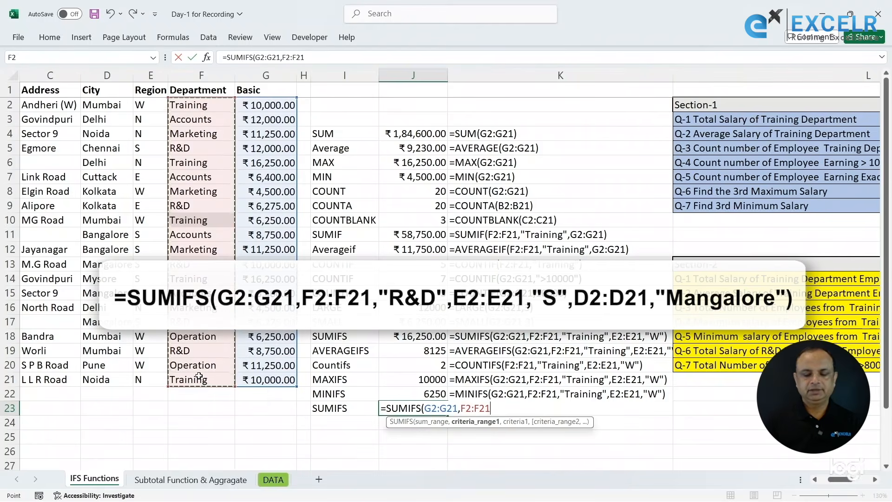
text(,)
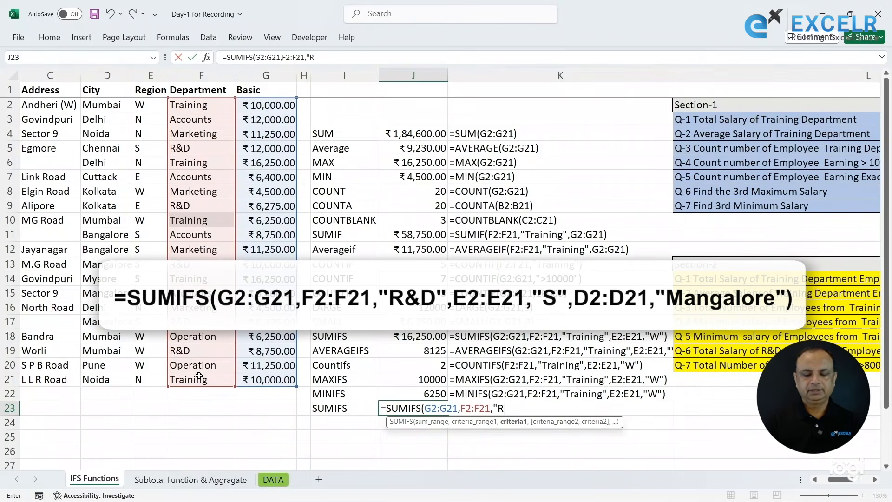
text("R)
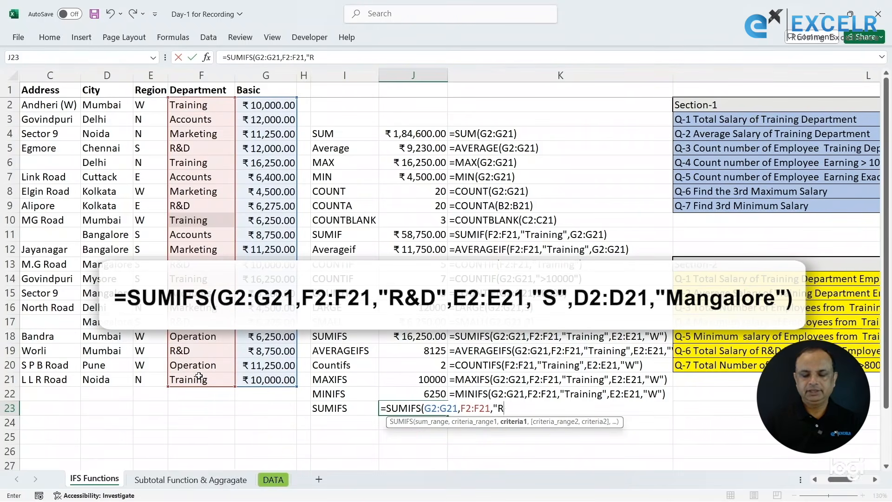
text(&D",)
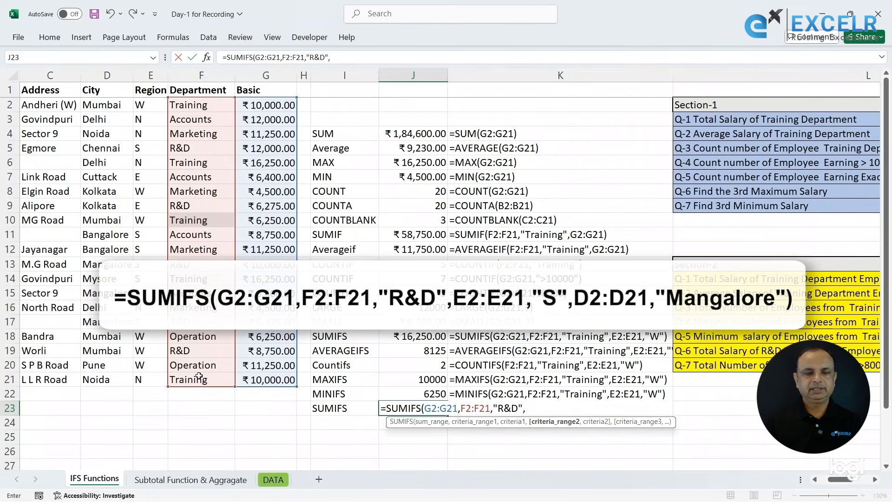
drag(148, 103, 146, 381)
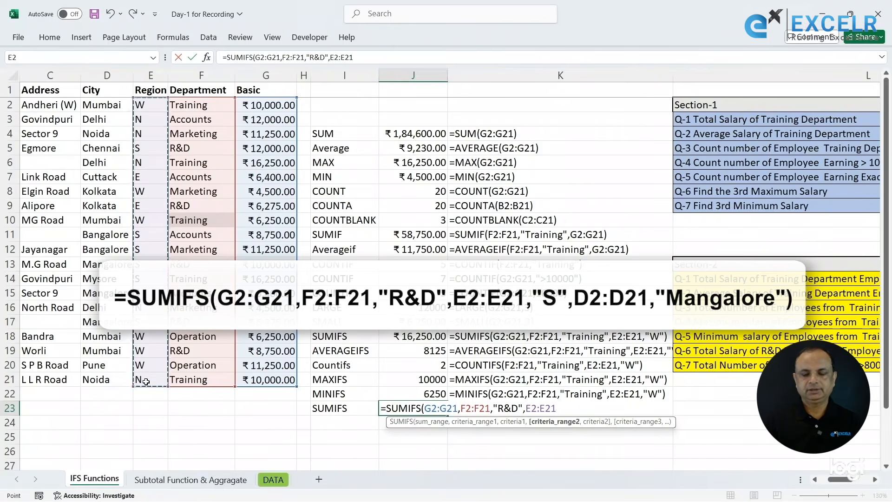
text(,"S",)
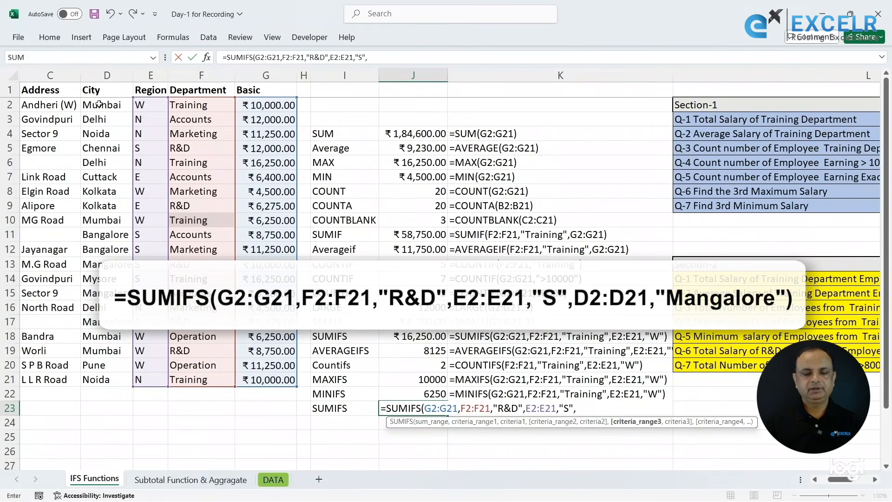
Step: Finish J23's SUMIFS formula with City range D2:D21 matching "Mangalore", and fill the FORMULATEXT formula down into K23
drag(99, 106, 106, 376)
text(,")
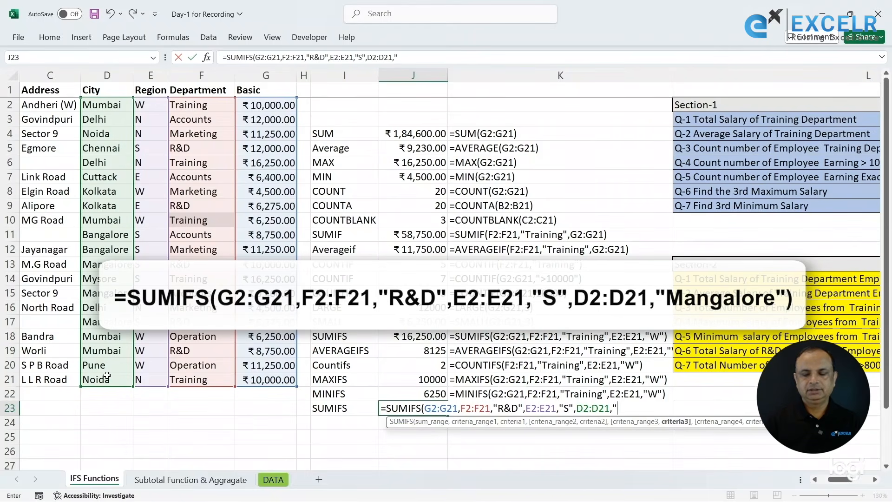
text(Mangalore)
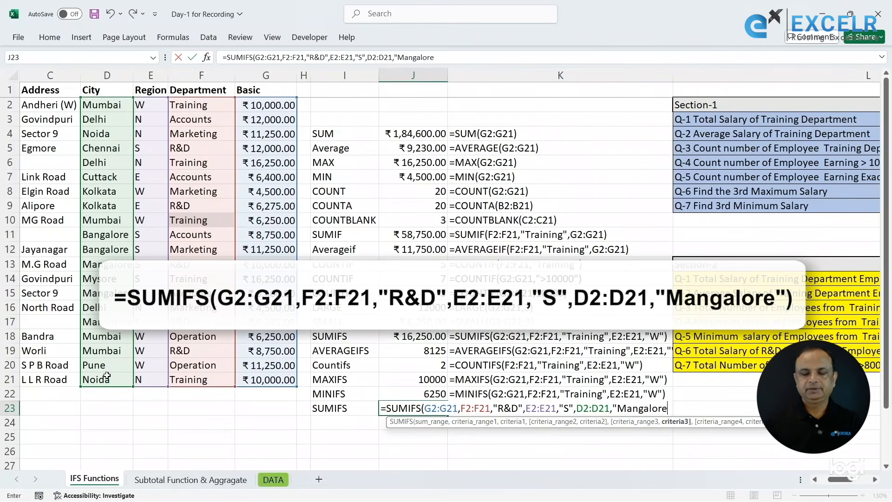
text(")
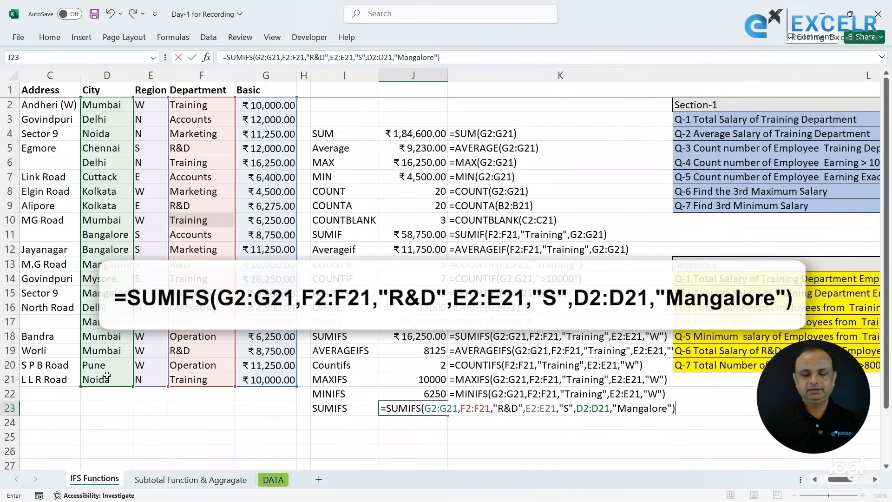
key(ctrl+Return)
key(Right)
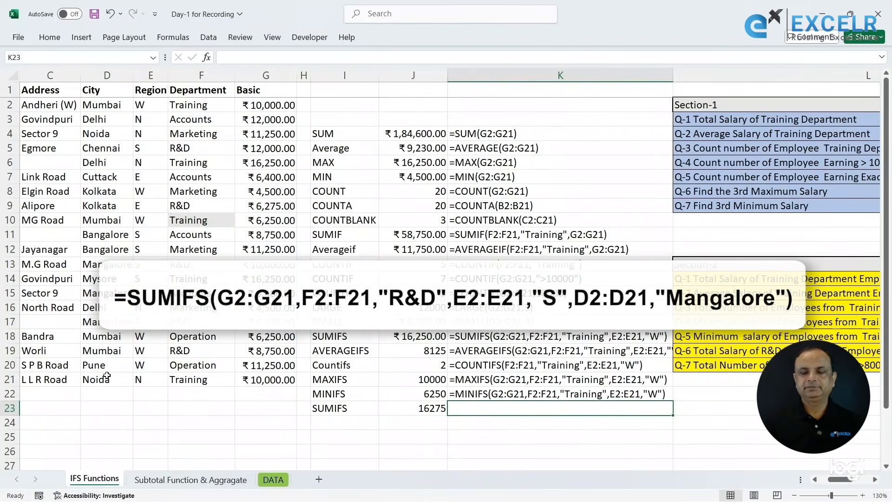
key(ctrl+d)
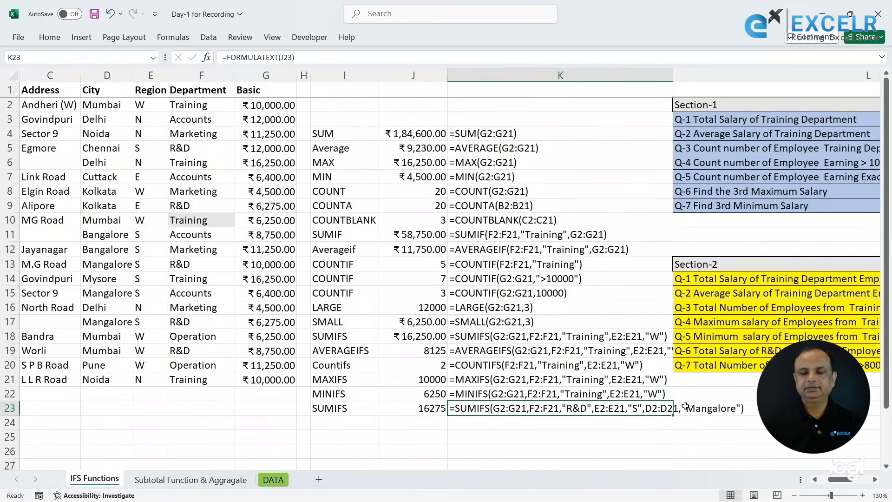
Step: Check Section-2's Q-7 on employees earning >8000 & <12000, and label cell I24 SUMIFS
click(731, 365)
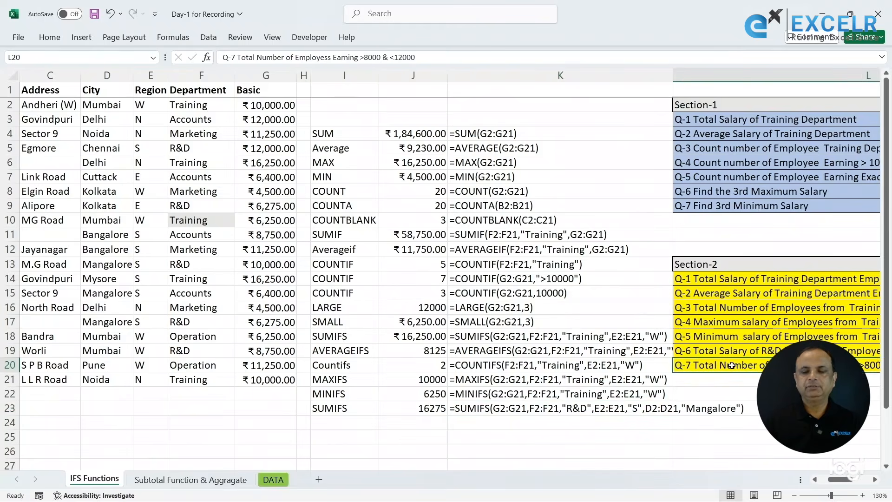
key(Right)
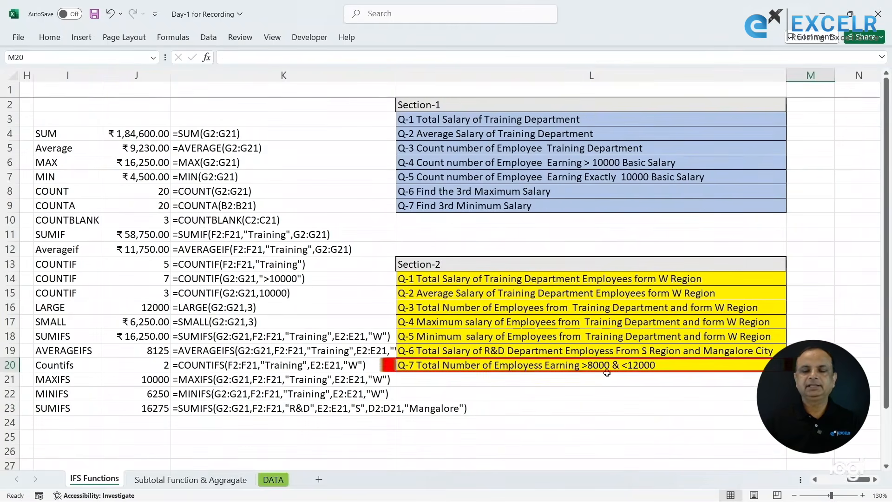
click(522, 367)
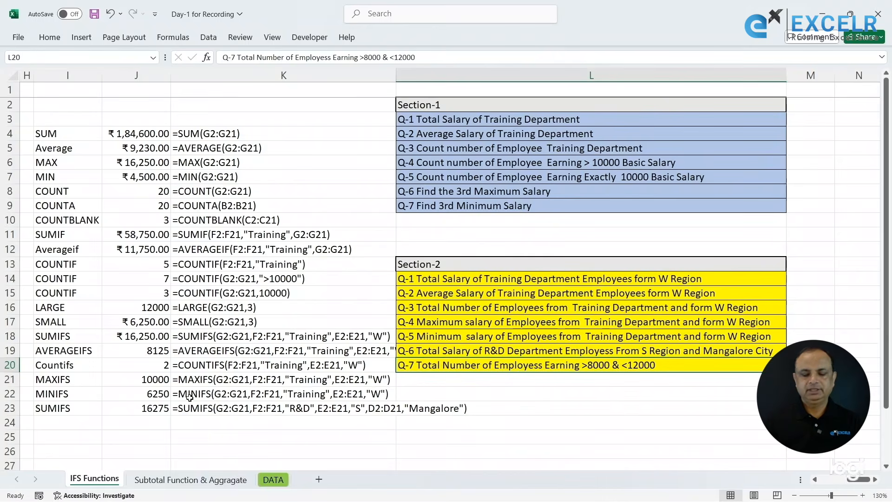
click(74, 424)
text(SUM)
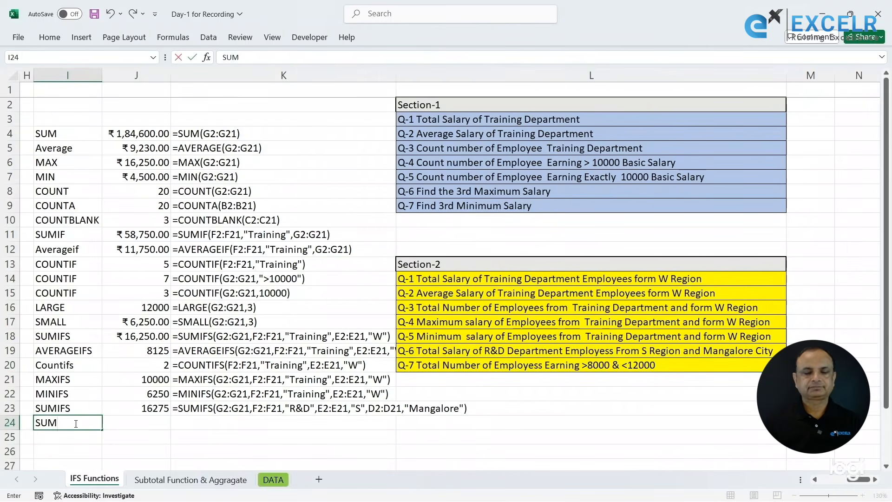
text(IFS)
key(Tab)
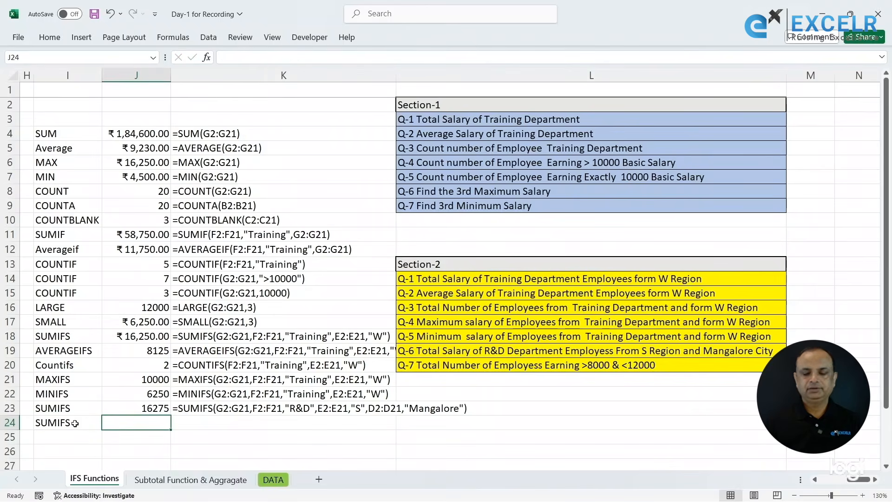
Step: Start a SUMIFS formula in J24 with the Basic column G2:G21 as its sum range
scroll(75, 424, left, 3)
text(=sumi)
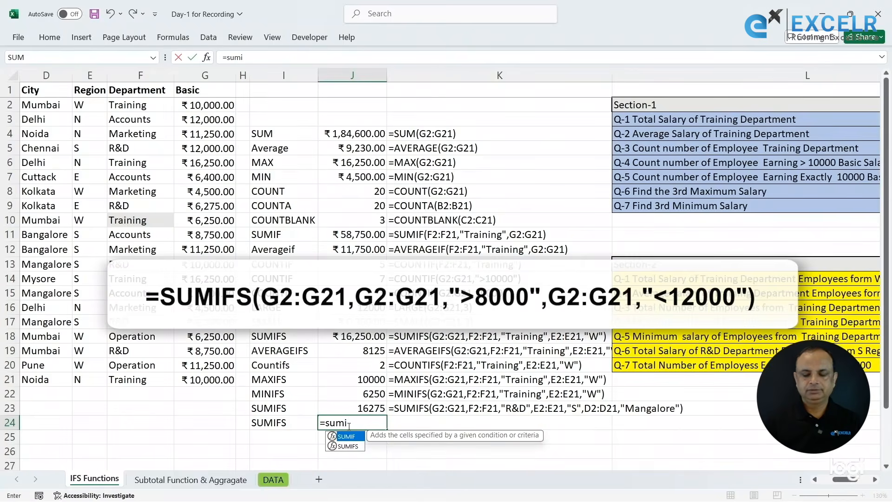
text(fs)
key(Tab)
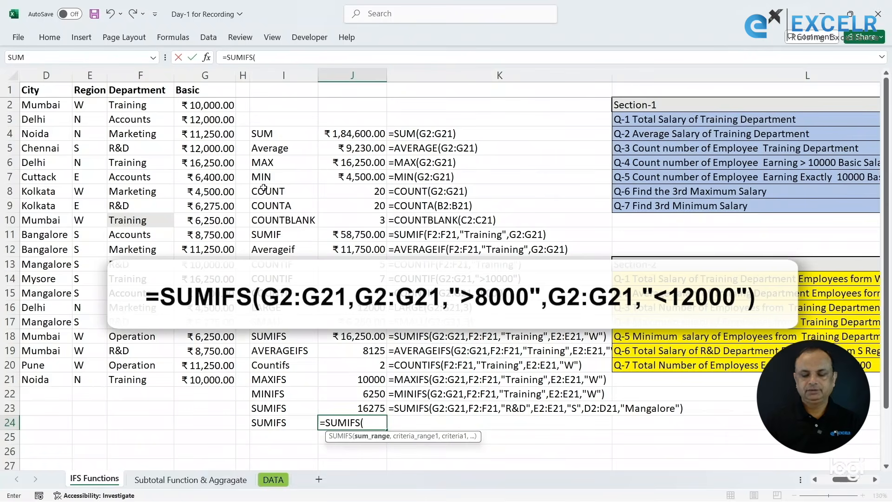
drag(195, 108, 210, 380)
text(,)
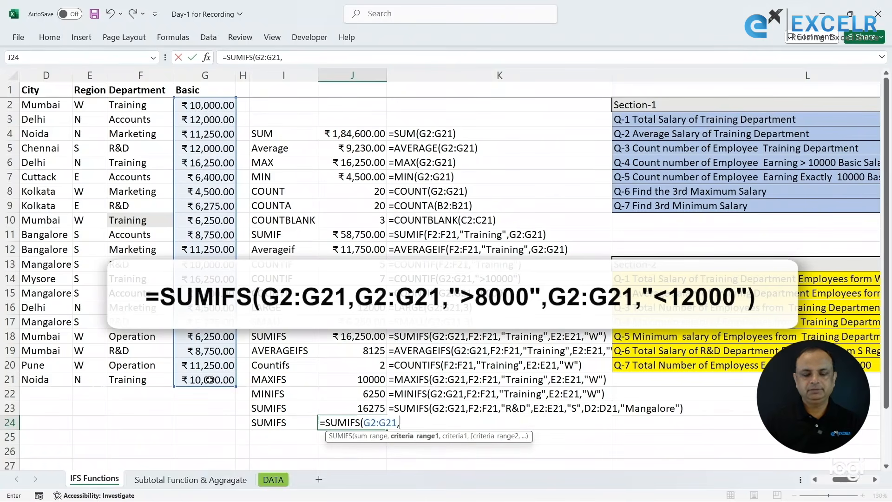
Step: Complete J24's SUMIFS with two criteria on Basic range G2:G21: ">8000" and "<12000"
drag(191, 104, 210, 375)
text(,)
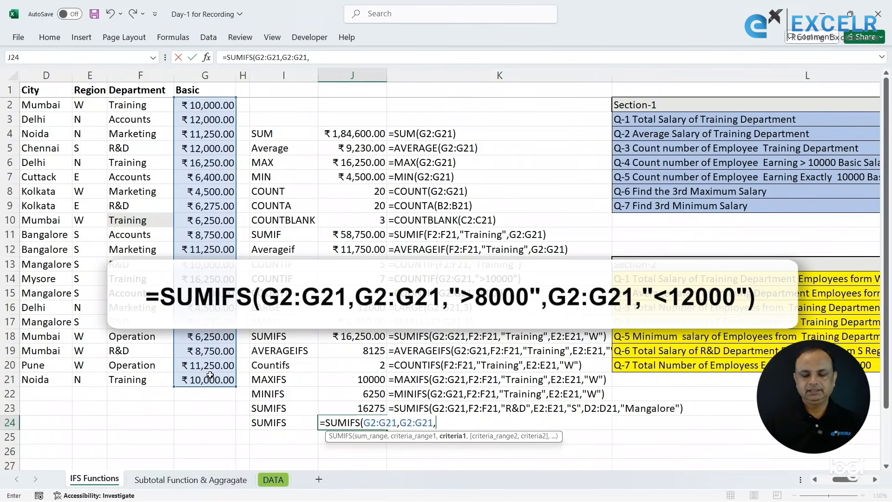
text(">8000",)
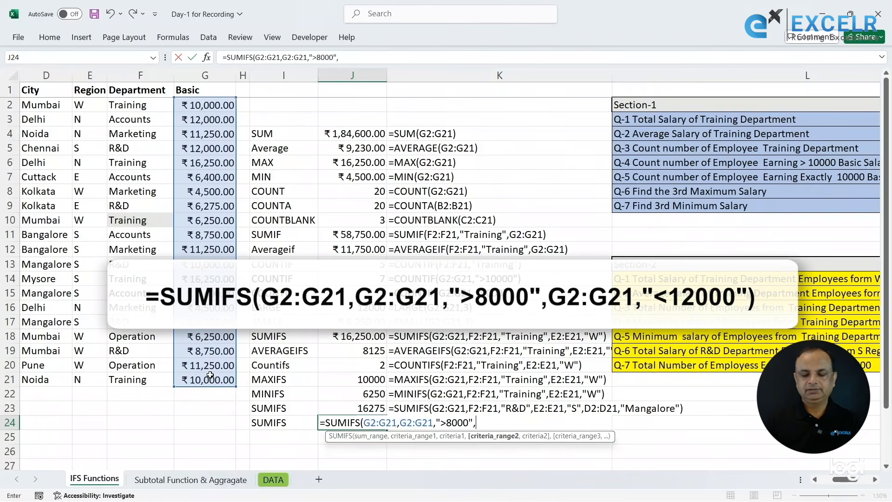
drag(208, 104, 209, 376)
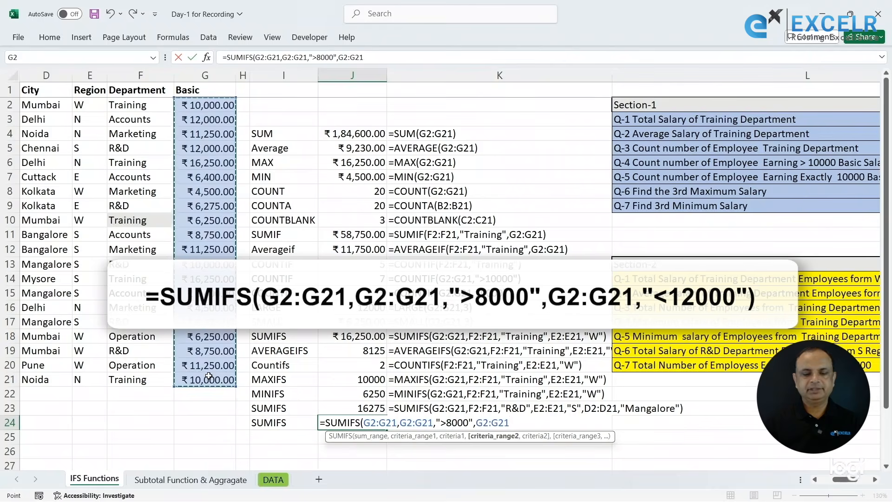
text(,)
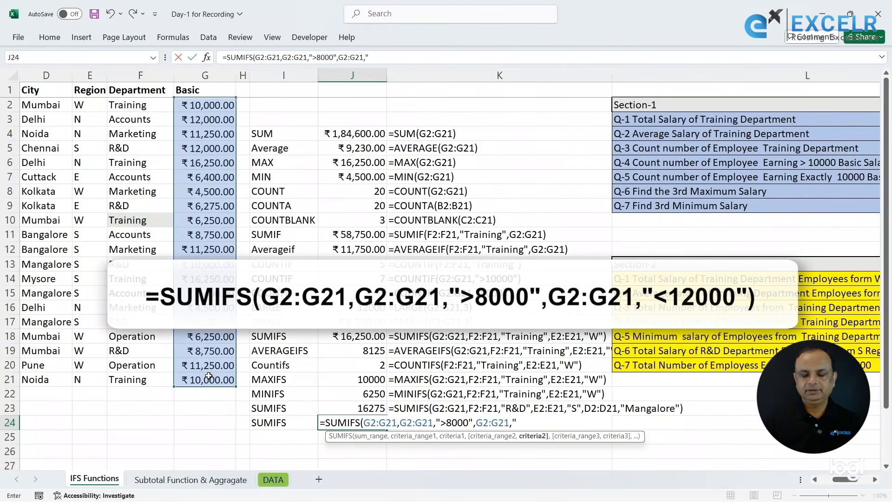
text("<12000)
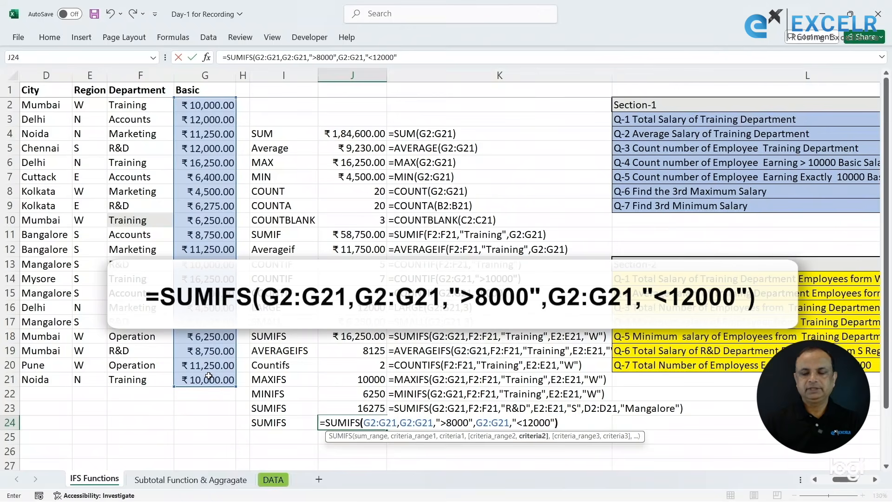
text("))
key(Return)
Step: Fill the FORMULATEXT formula down into K24 to show J24's formula
key(Up)
key(Right)
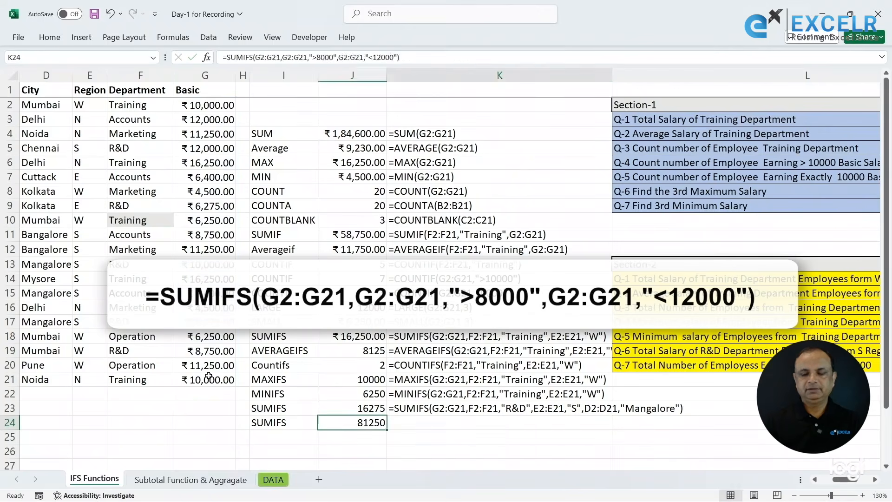
key(ctrl+d)
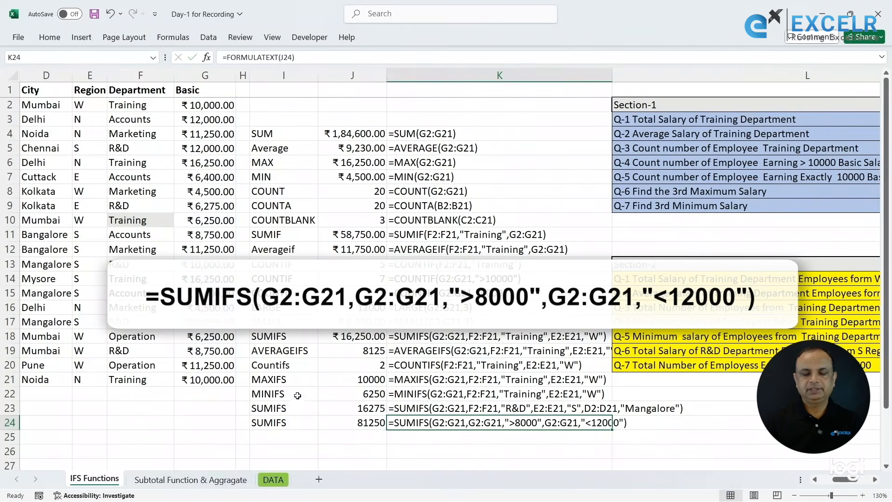
Step: Copy the currency format from J18 onto the results in J21:J24 with Format Painter
click(350, 422)
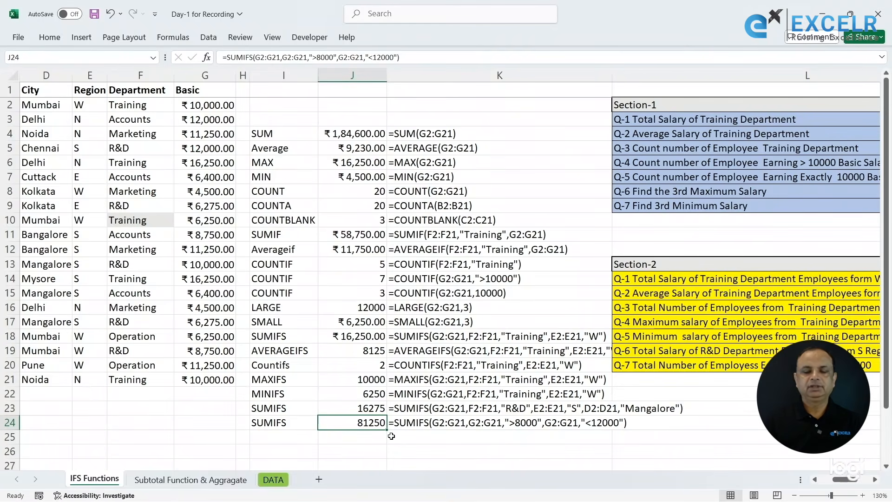
click(356, 338)
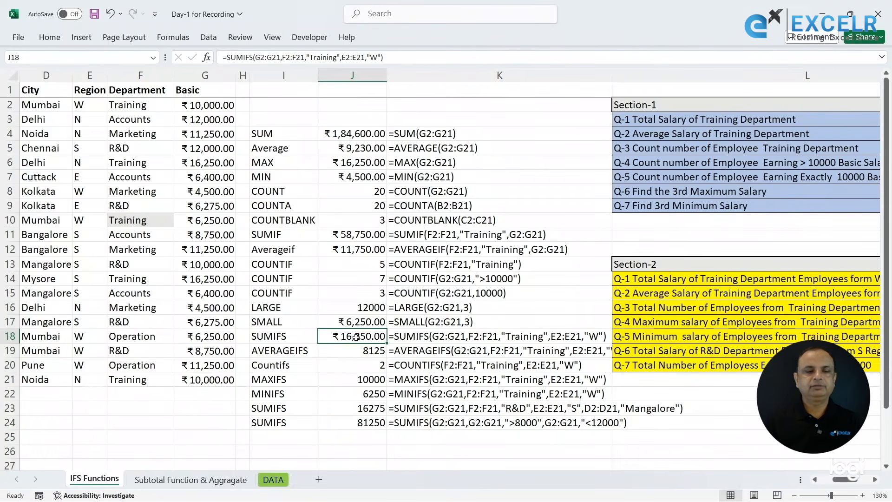
click(50, 37)
click(70, 84)
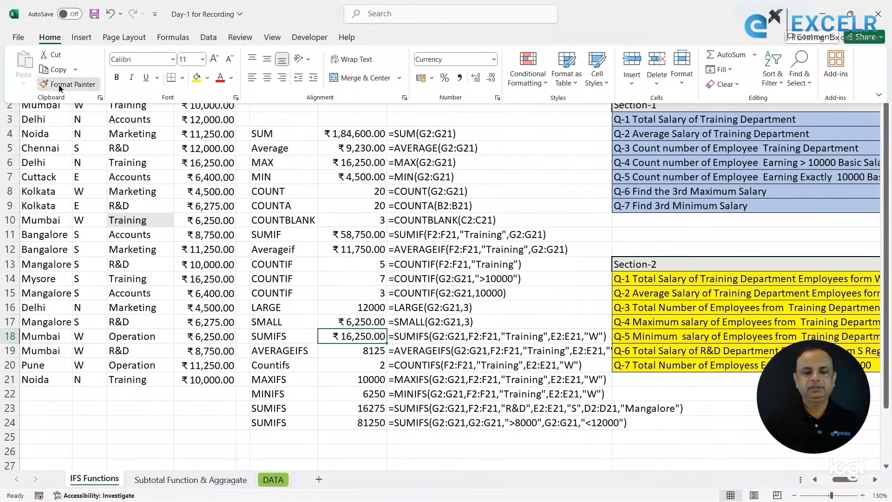
click(359, 380)
drag(359, 380, 356, 422)
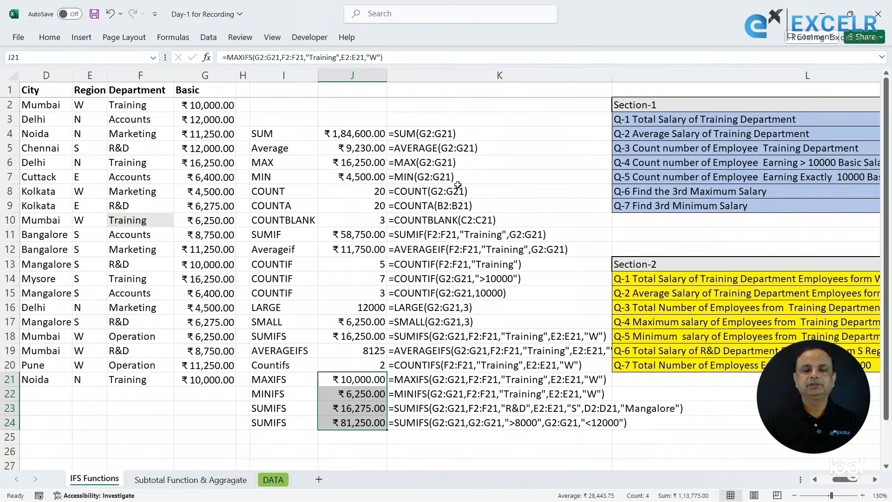
Step: Review the summary formulas in column J one by one, from AVERAGE in J5 to MINIFS in J22
click(351, 148)
click(347, 162)
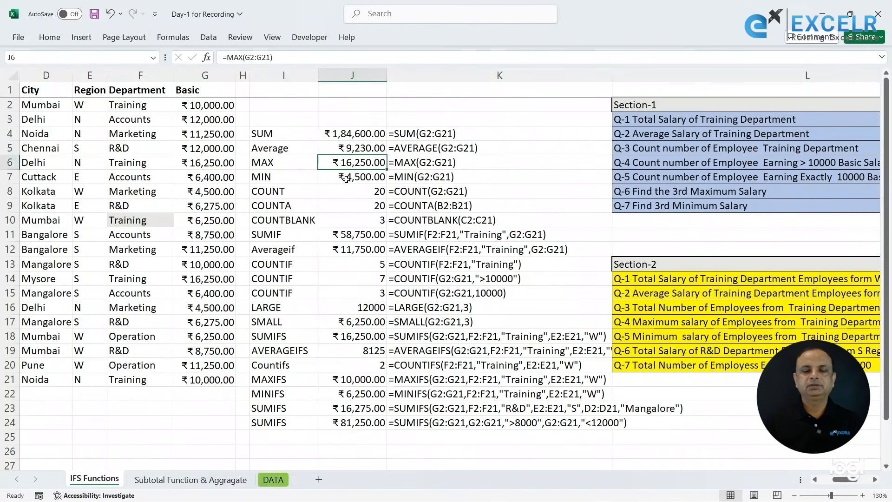
click(346, 178)
click(347, 191)
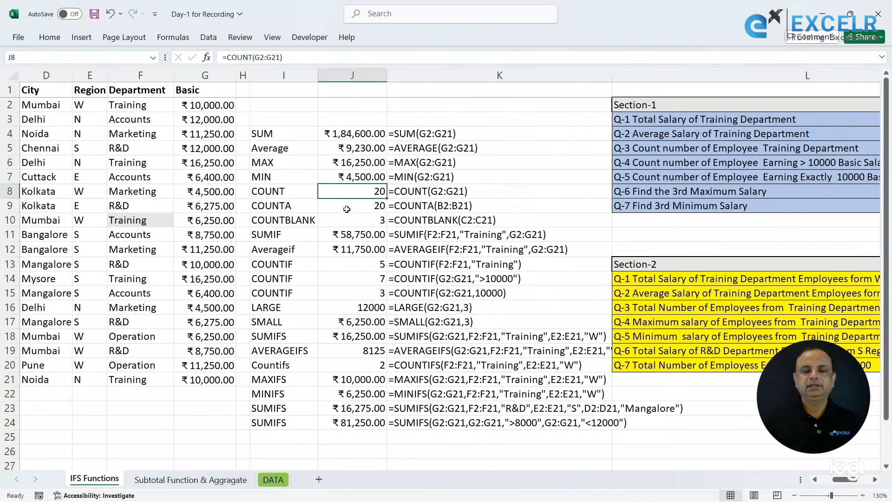
click(347, 210)
click(346, 225)
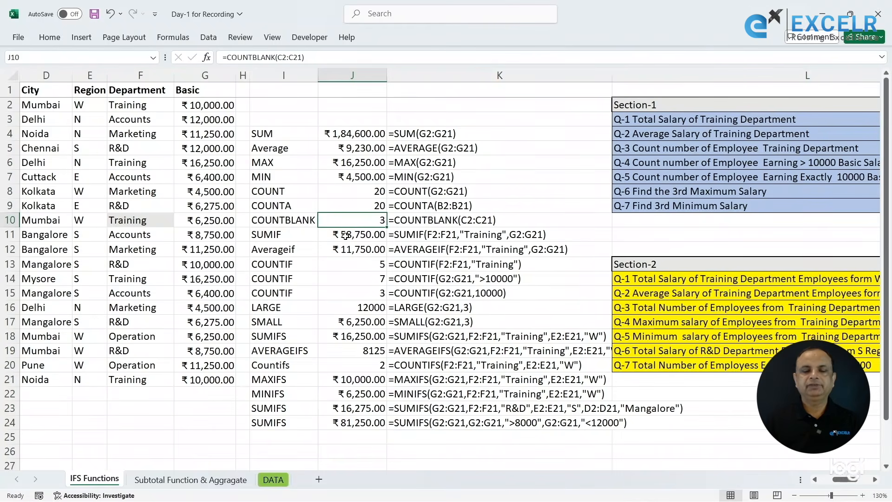
click(346, 234)
click(344, 250)
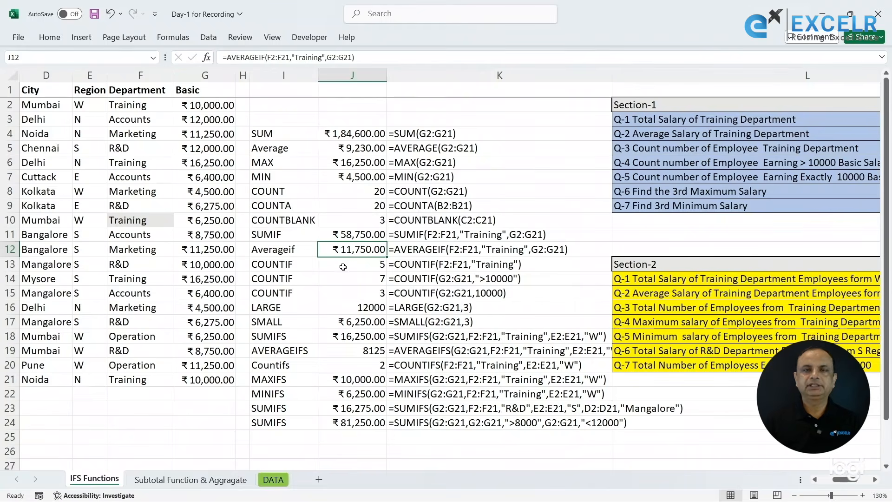
click(345, 265)
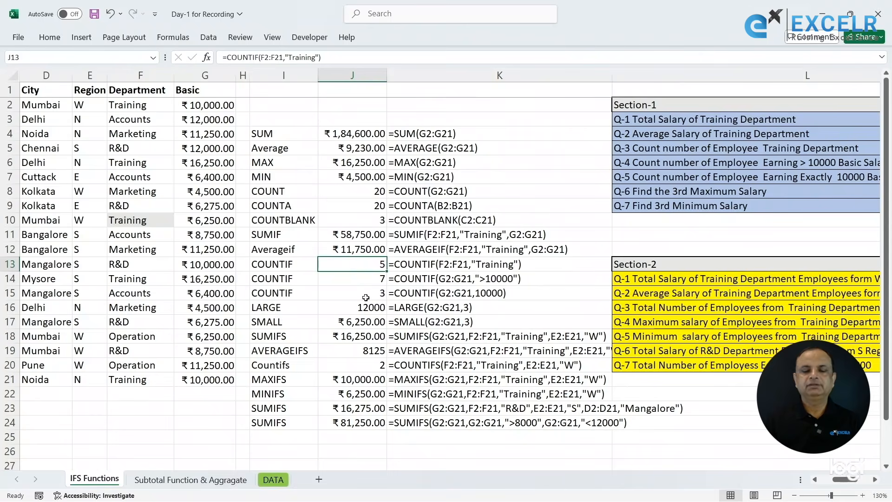
click(355, 308)
click(348, 322)
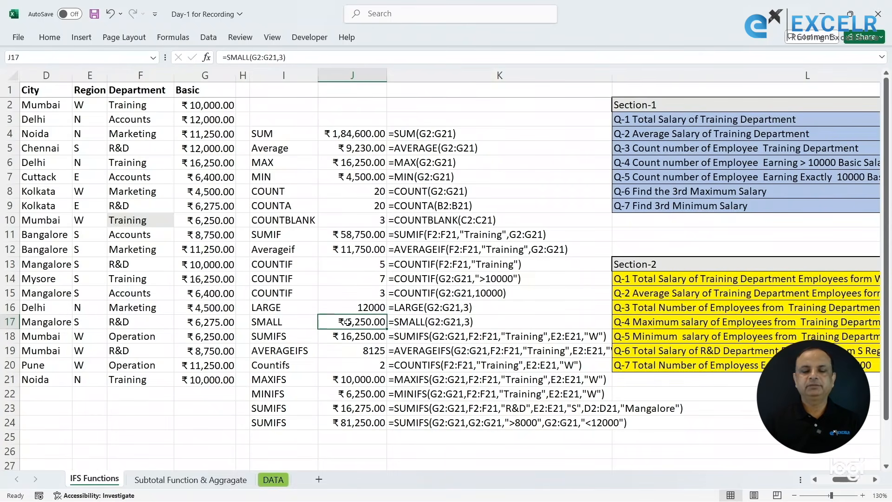
click(336, 335)
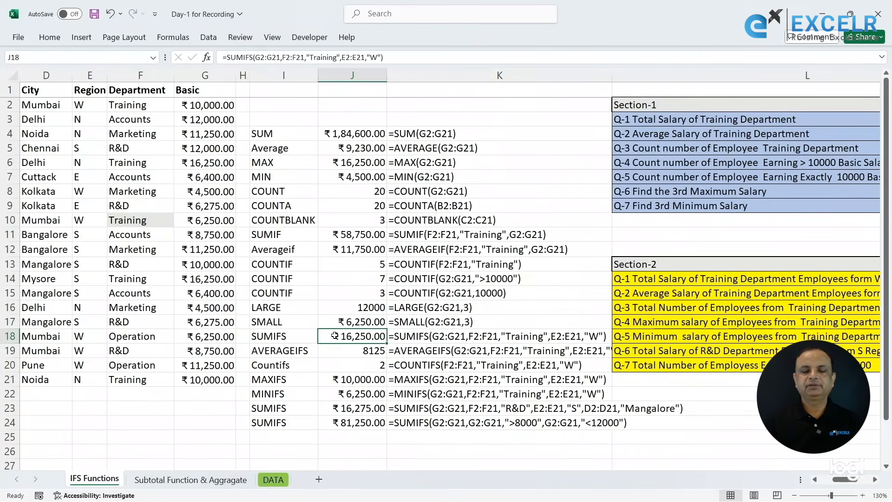
click(335, 351)
click(337, 368)
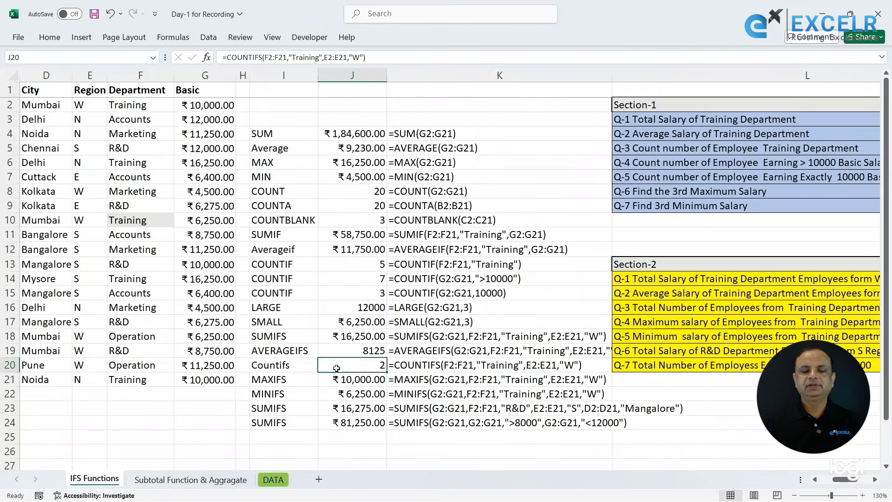
click(337, 379)
click(337, 394)
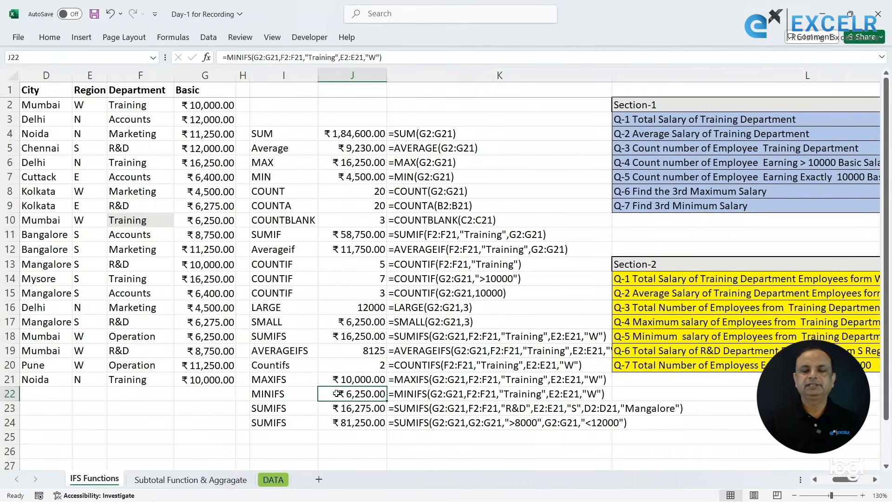